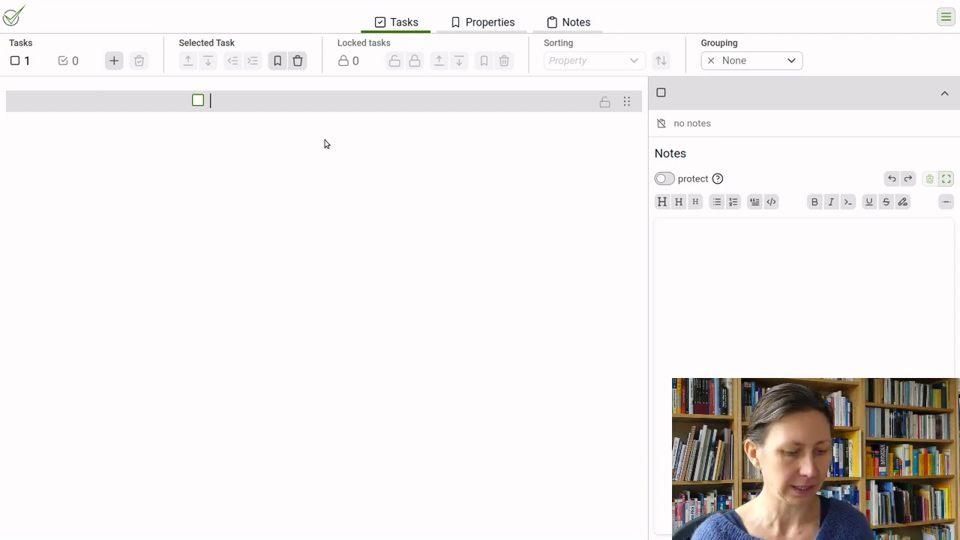
- Enter two top-level tasks named "reply to M." and "Youtube video"
text(reply t)
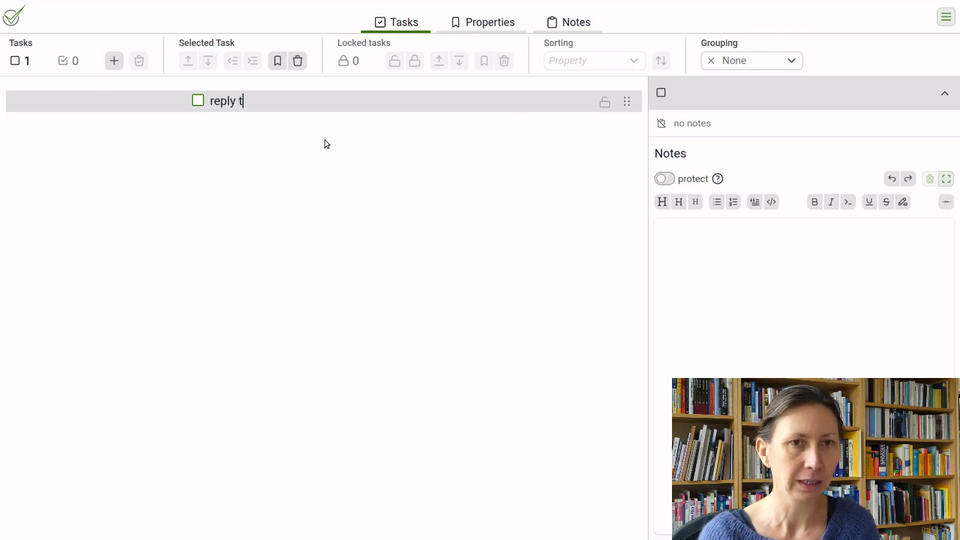
text(o M.)
key(Return)
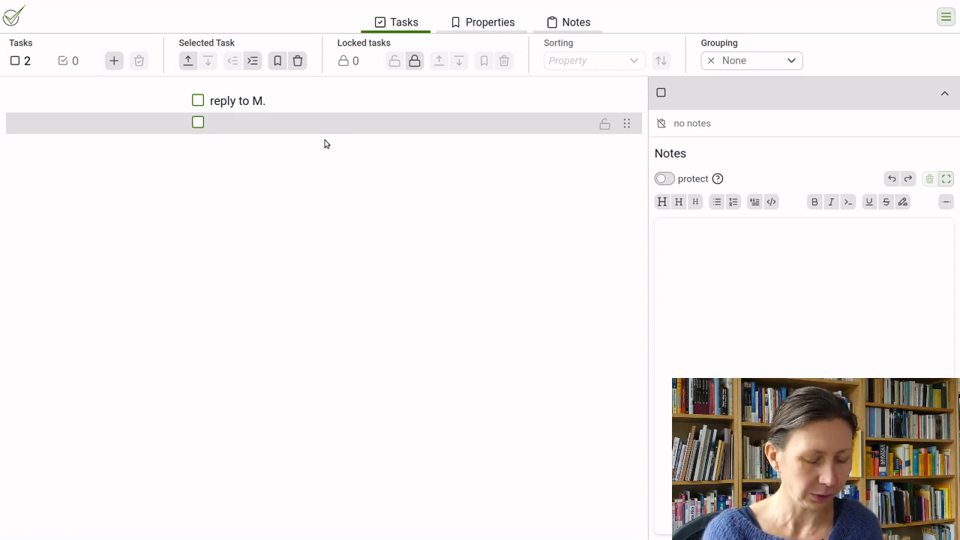
text(Youtube )
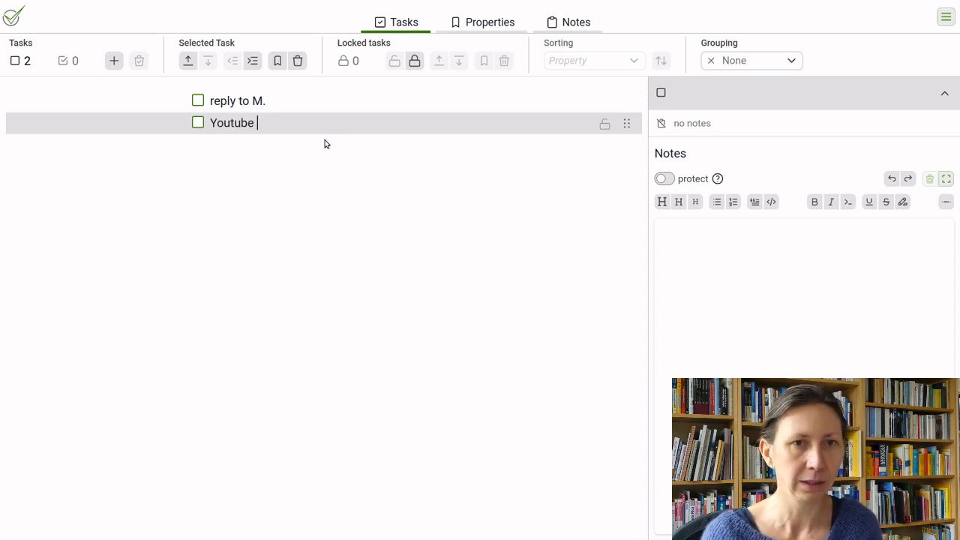
text(video)
- Add the subtasks "record", "cut" and "upload" beneath the "Youtube video" task
key(Return)
key(Tab)
text(r)
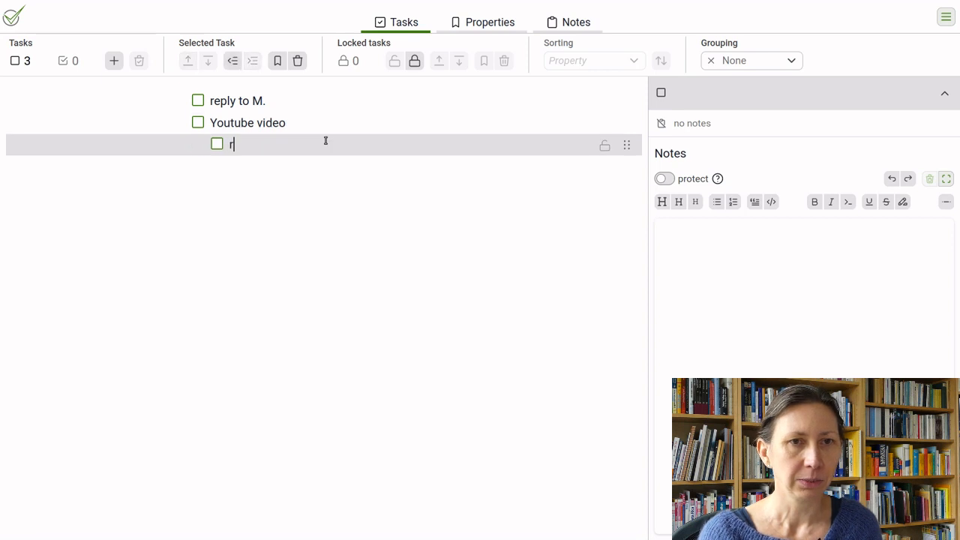
text(ecord)
key(Return)
text(cut)
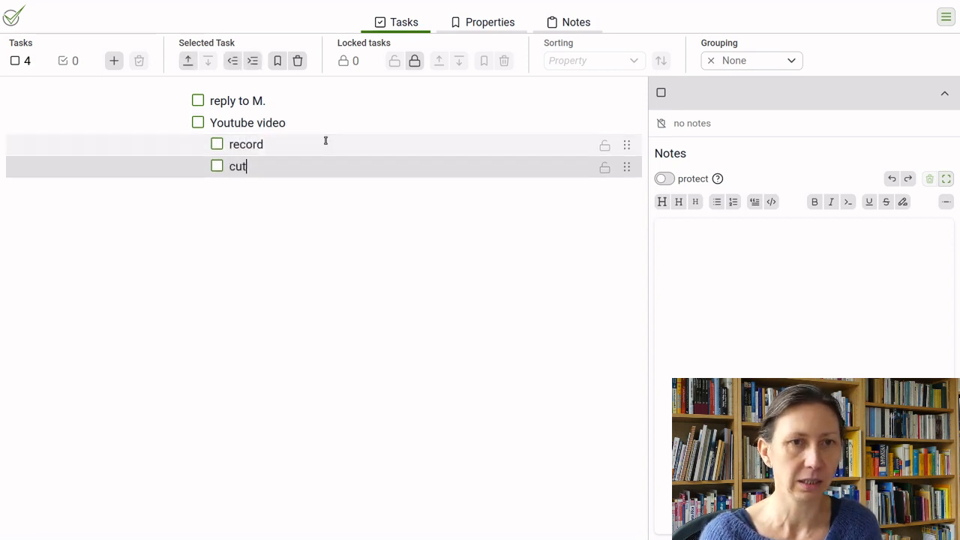
key(Return)
text(upload)
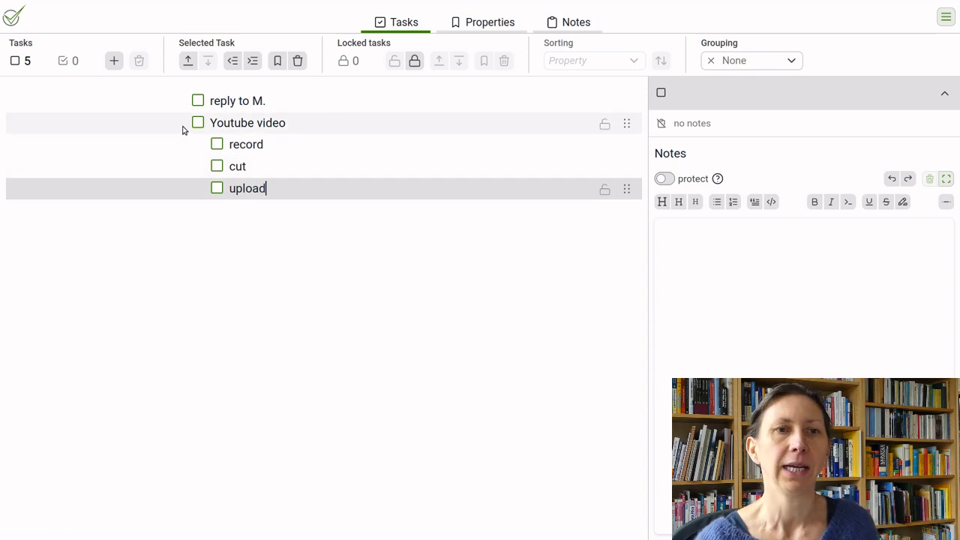
- Indent the "upload" subtask one level and return it to its previous level
click(242, 191)
key(Tab)
key(shift+Tab)
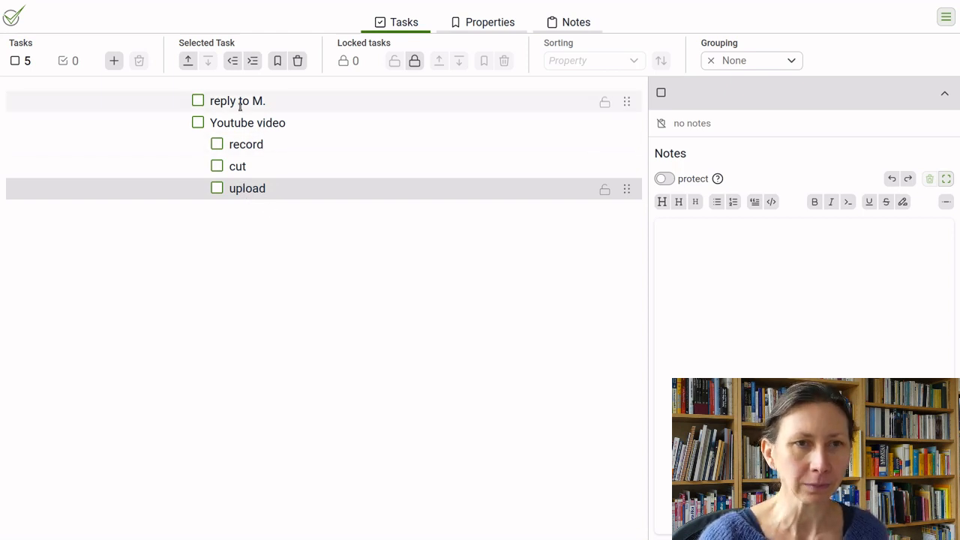
- Complete the "reply to M." task and delete completed tasks, undoing both the deletion and the completion
click(198, 101)
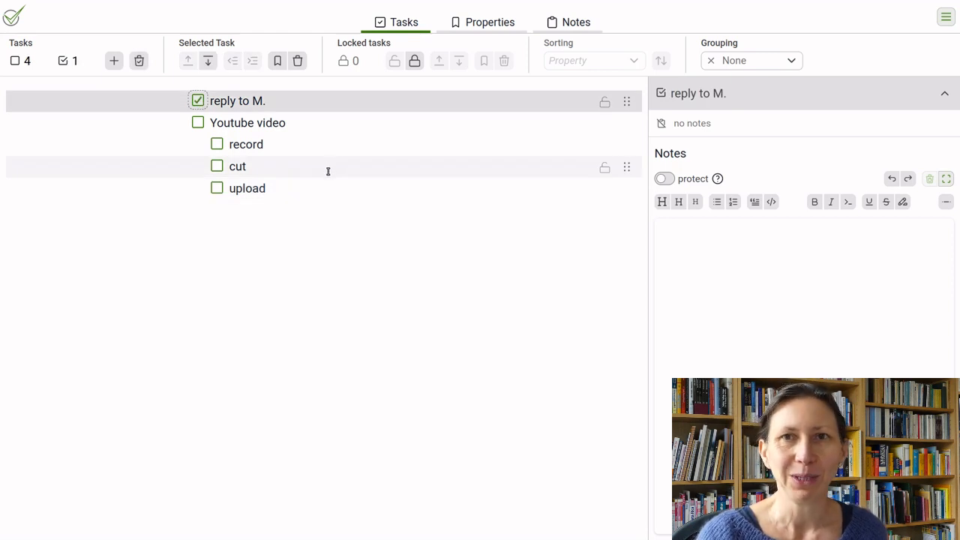
click(139, 61)
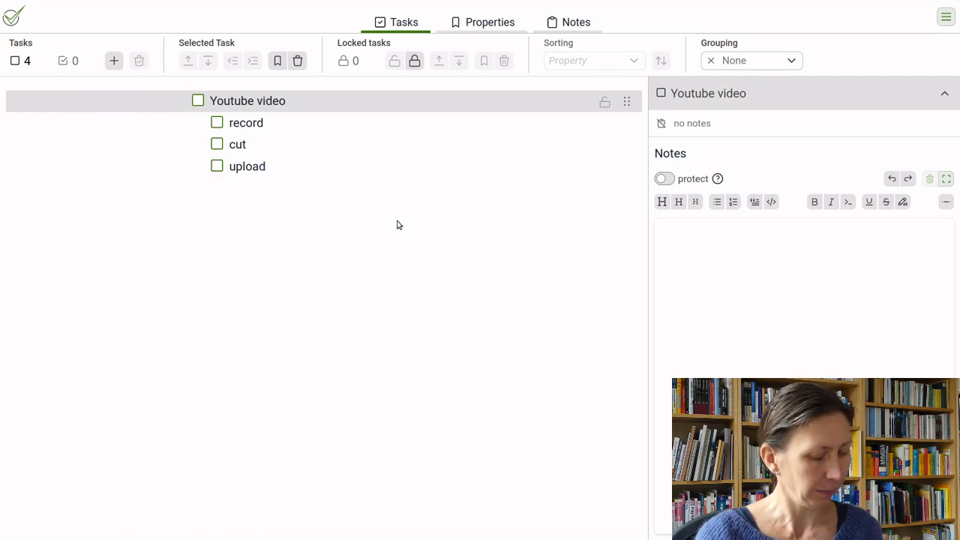
key(ctrl+z)
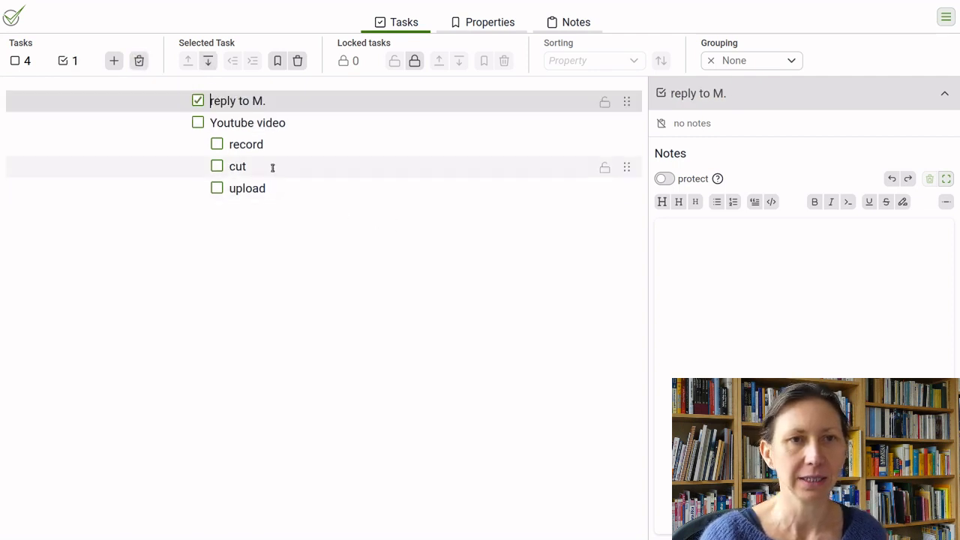
key(ctrl+z)
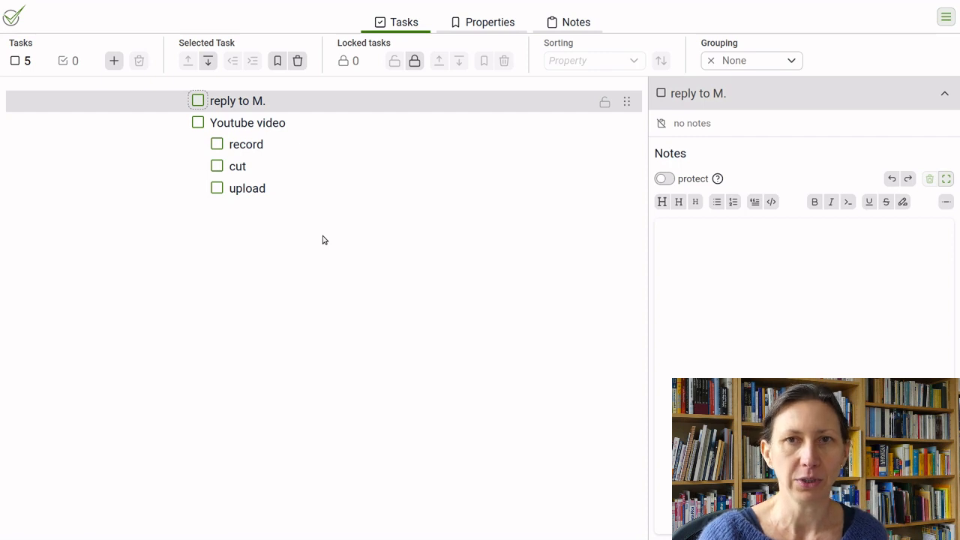
- Write a bulleted note for the "record" subtask with the items "check battery of camera!", "card full?" and "sound check"
click(261, 145)
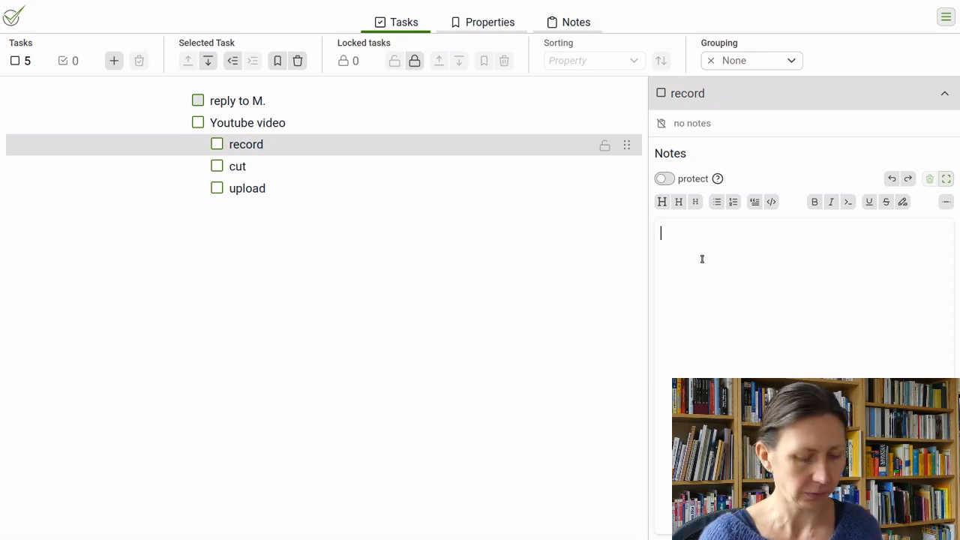
text(*)
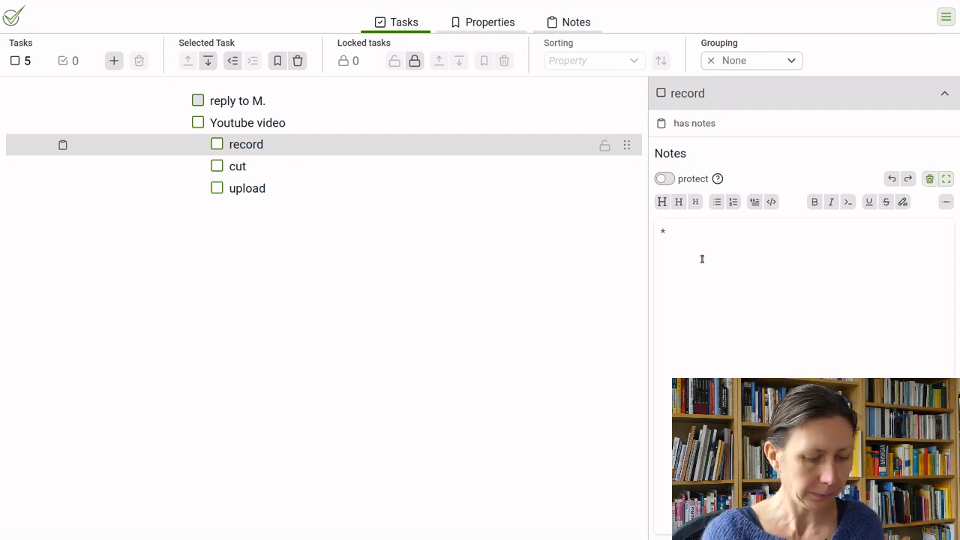
text( check)
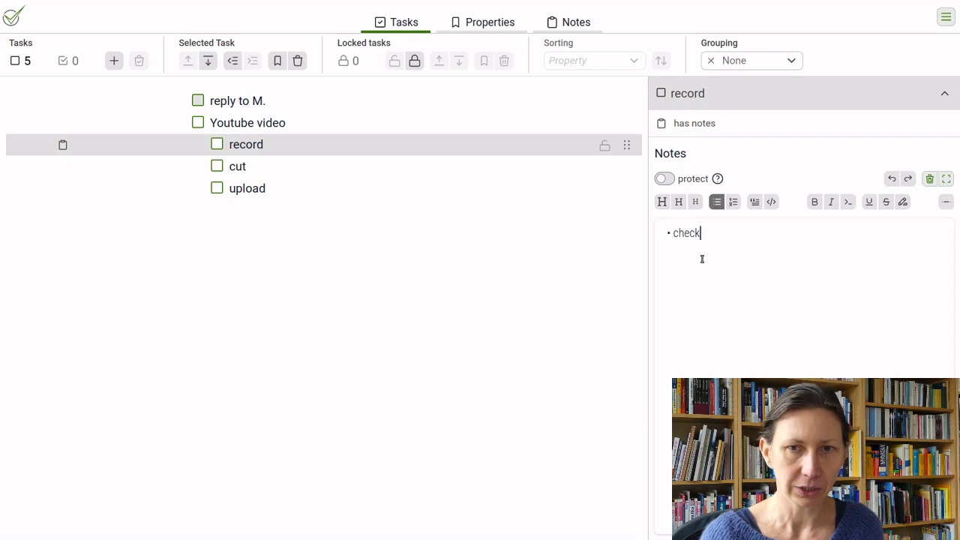
text( batter)
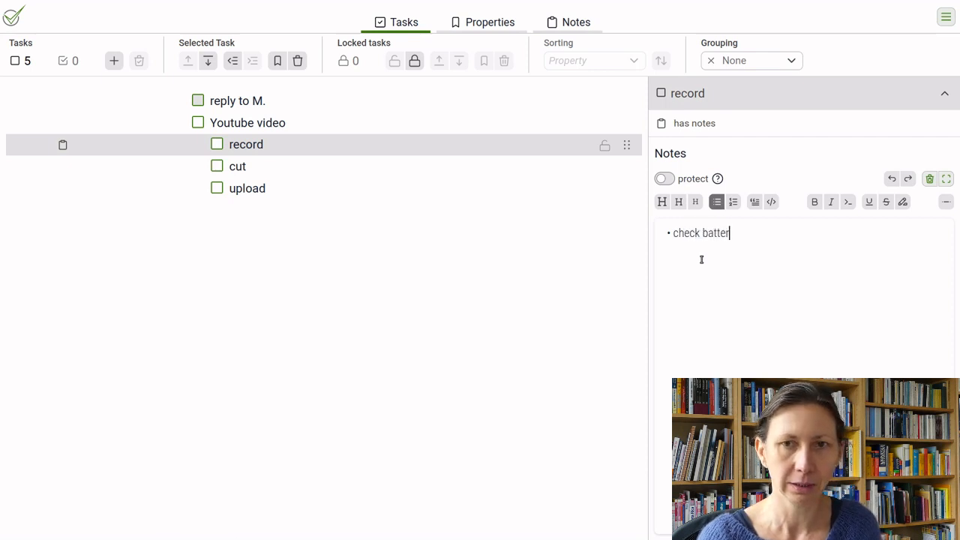
text(y of camera!)
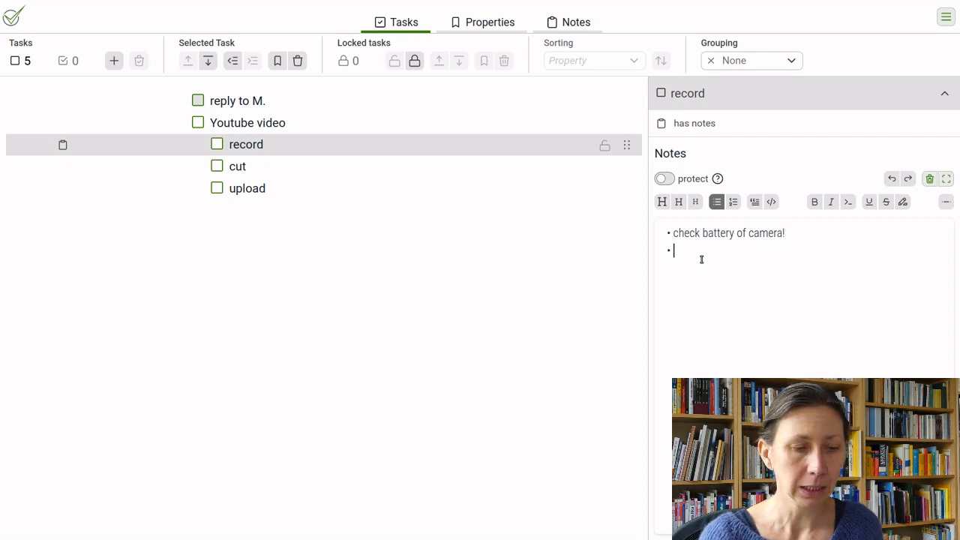
text(card fuss?)
key(BackSpace)
text(ll? )
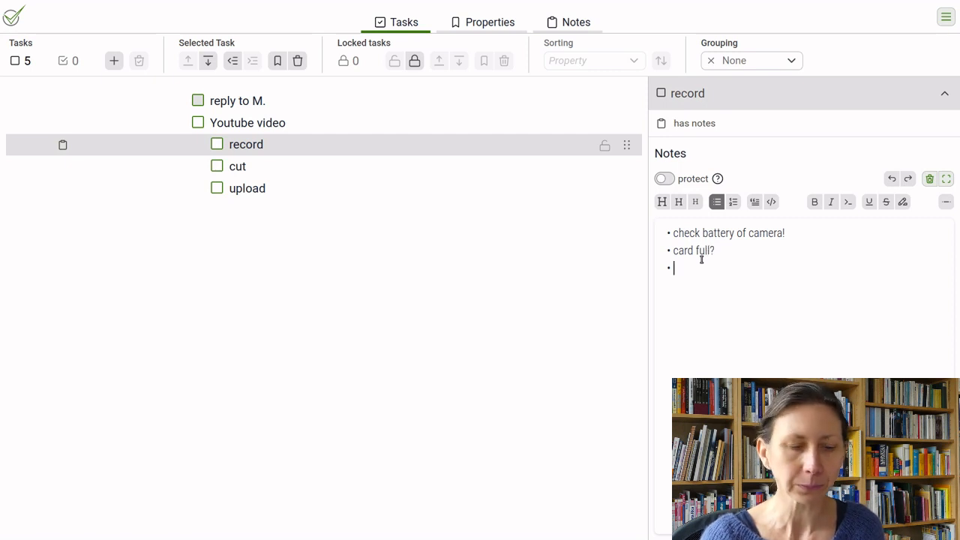
text(soun)
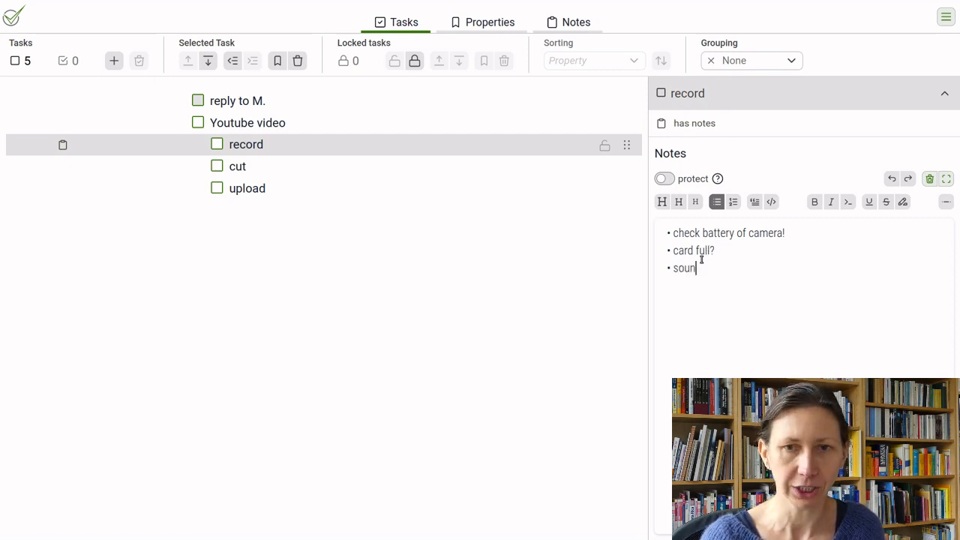
text(d check)
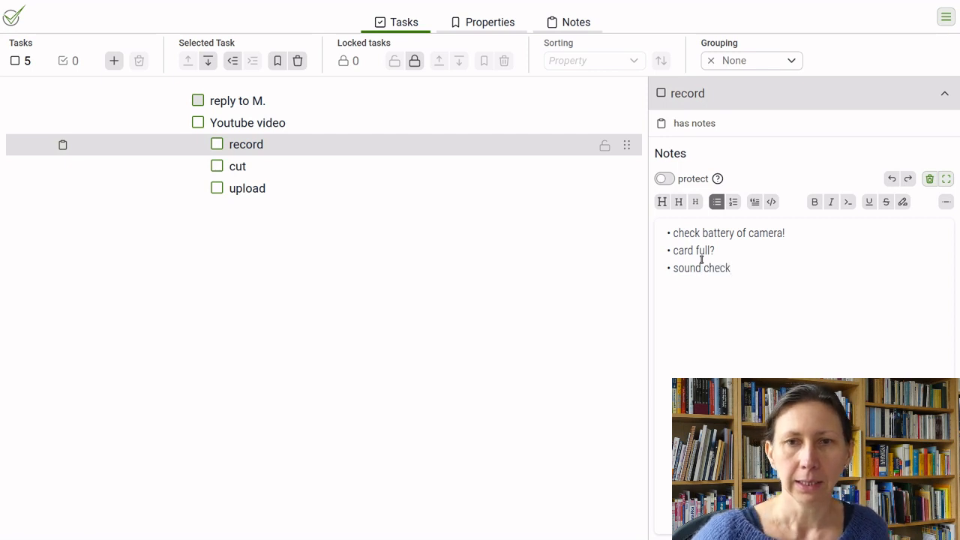
- Highlight the note line "check battery of camera!" of the "record" subtask
drag(673, 233, 788, 233)
click(902, 201)
click(806, 260)
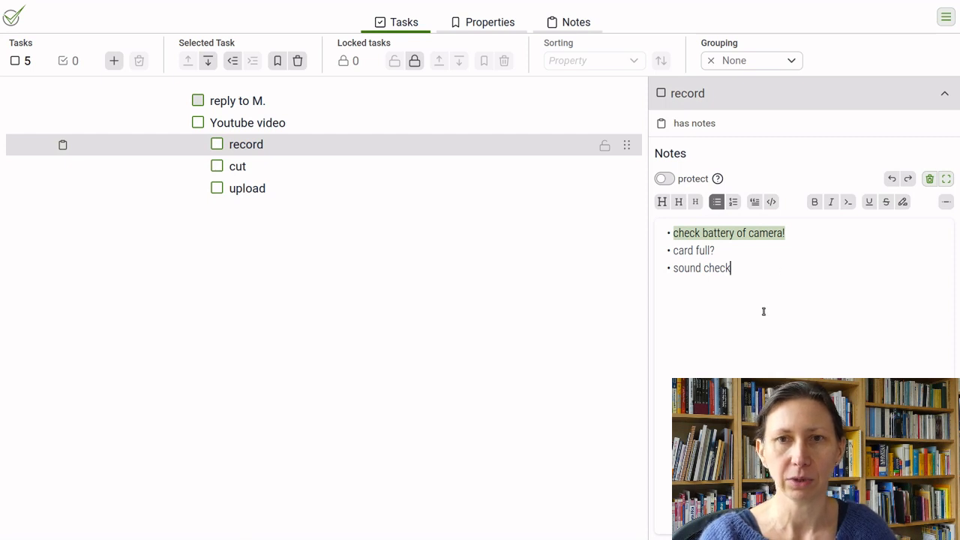
- Add a top-level task "webinar on Web Accessibility" after the "upload" subtask
click(313, 185)
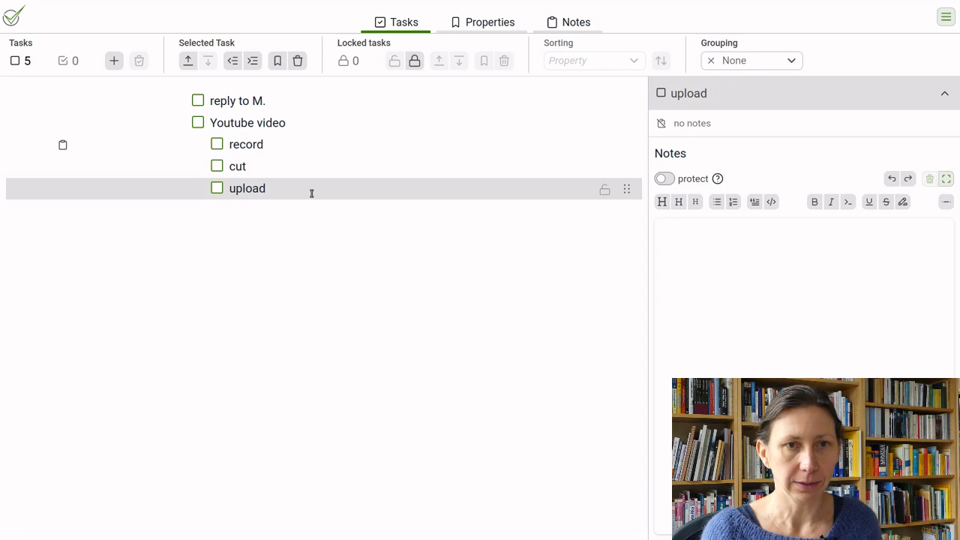
key(Return)
key(shift+Tab)
text(webinar on W)
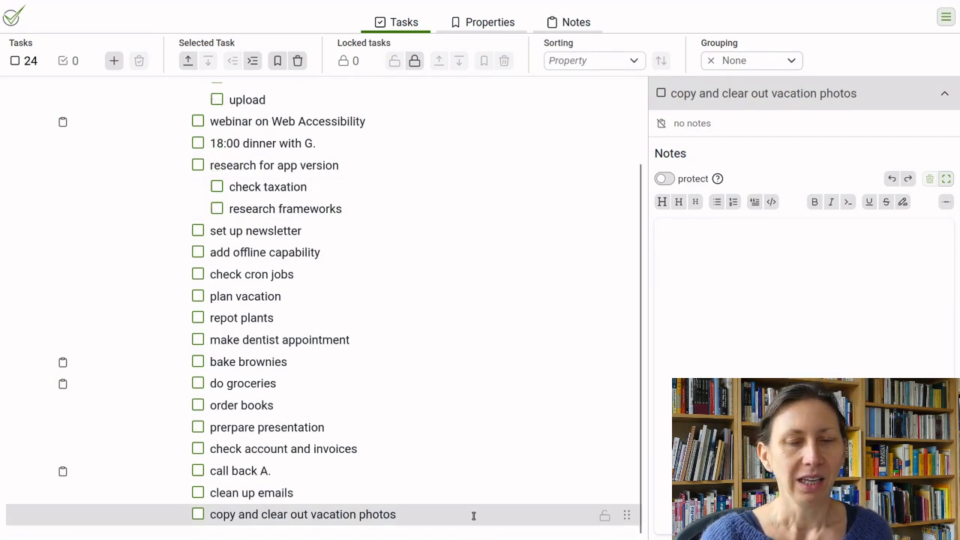
- Look through the complete task list from beginning to end
scroll(473, 515, up, 2)
scroll(473, 515, down, 2)
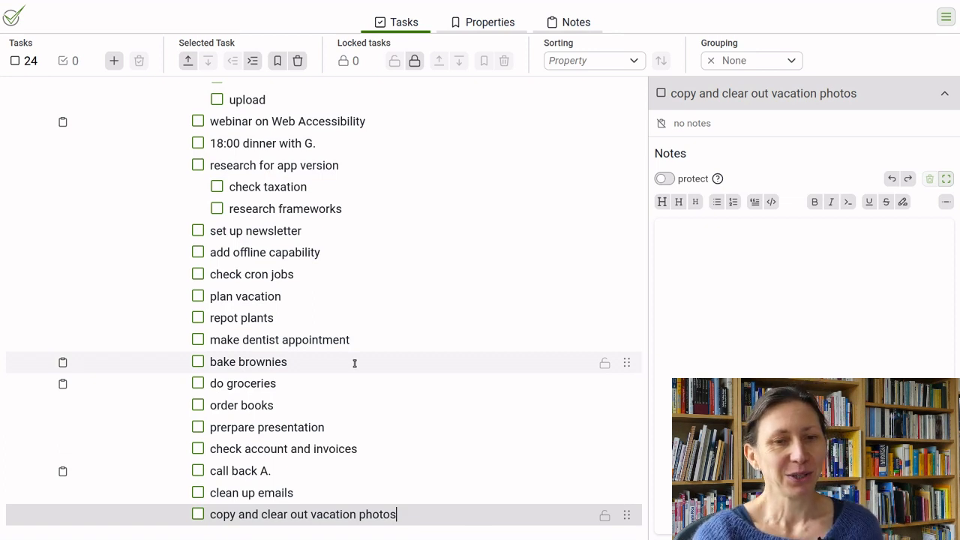
scroll(354, 363, up, 3)
scroll(354, 363, down, 3)
scroll(354, 363, up, 3)
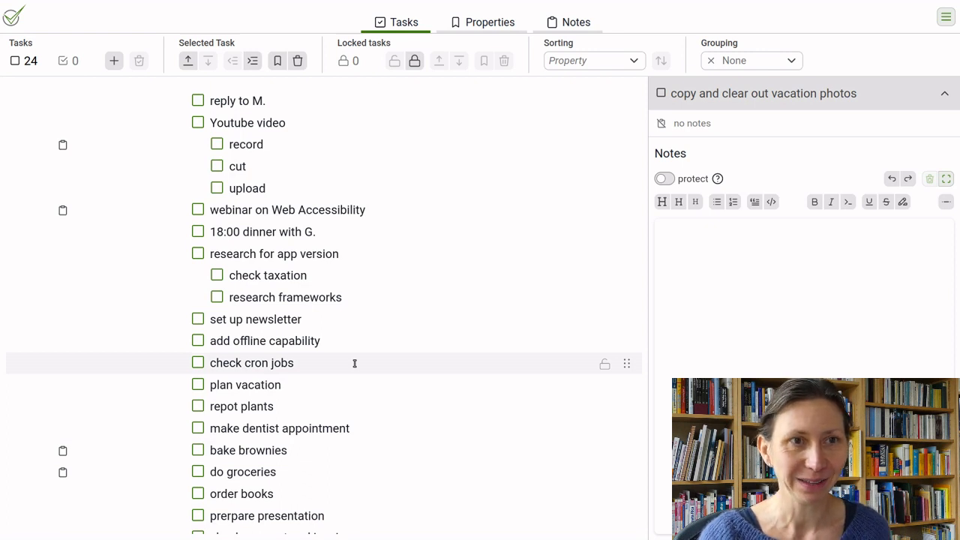
scroll(354, 363, down, 3)
scroll(355, 363, up, 3)
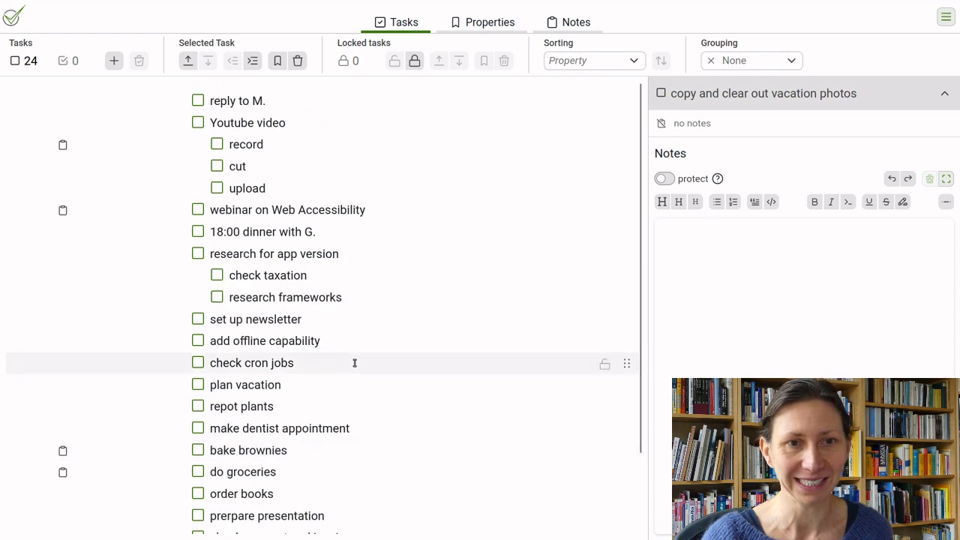
scroll(355, 363, down, 3)
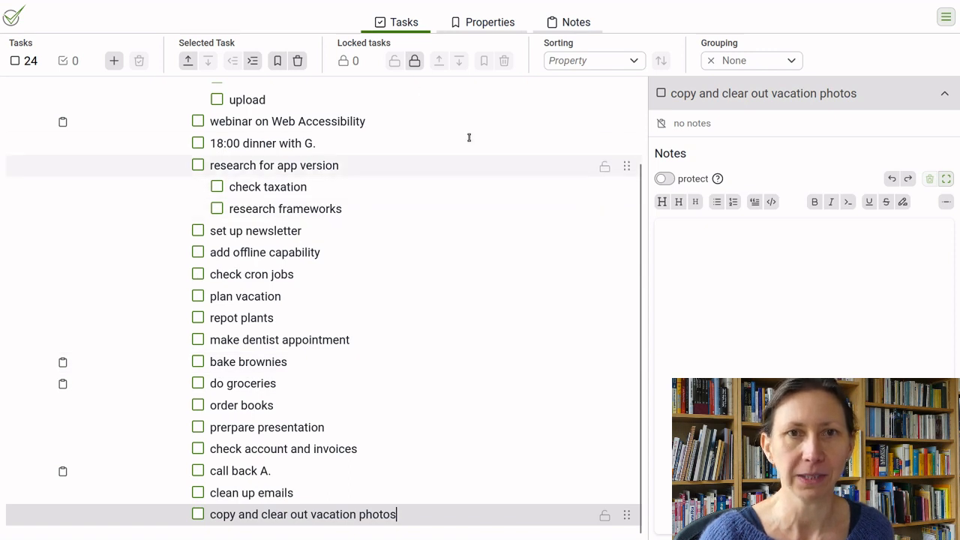
- Examine the info groups available as task properties and return to the task list
click(481, 23)
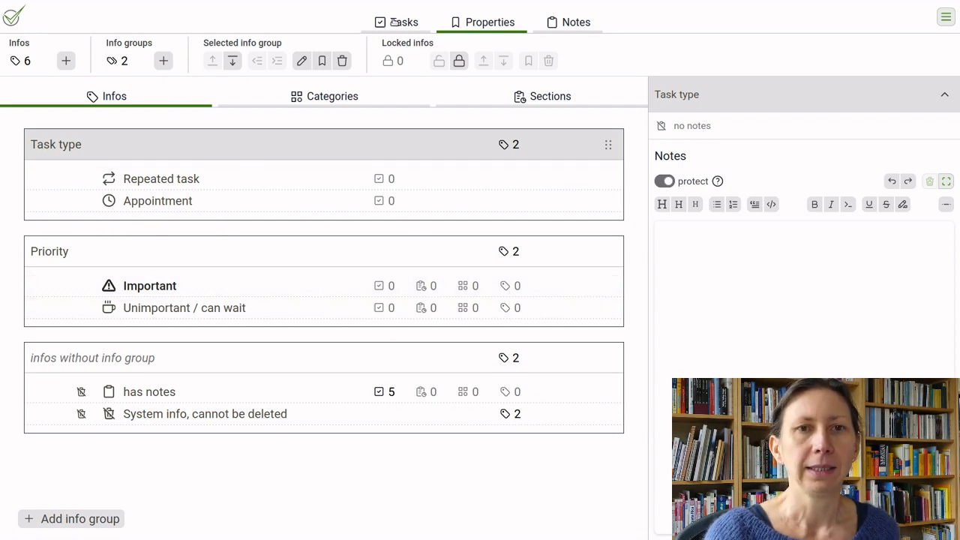
click(394, 22)
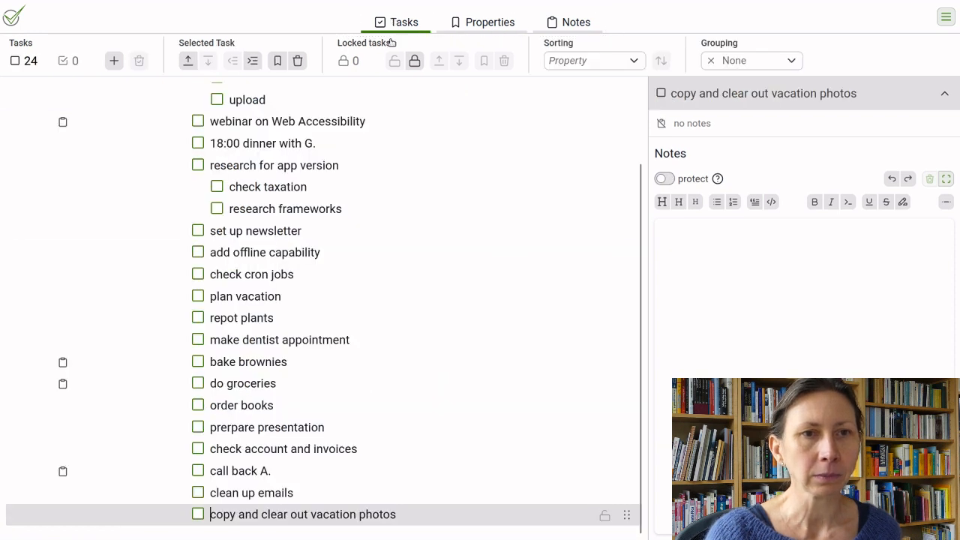
- Assign the "Appointment" info to the "18:00 dinner with G." task and save it
scroll(348, 273, up, 2)
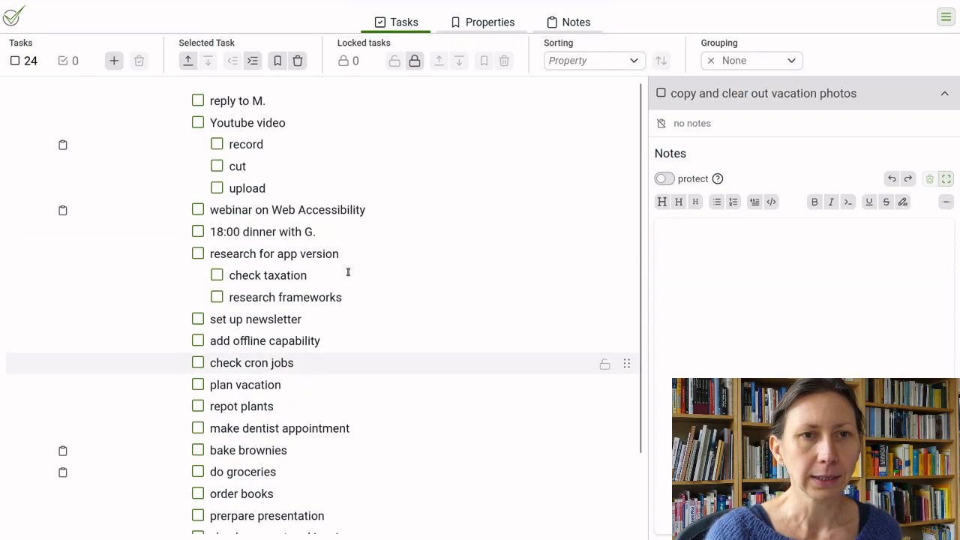
click(289, 232)
double_click(288, 232)
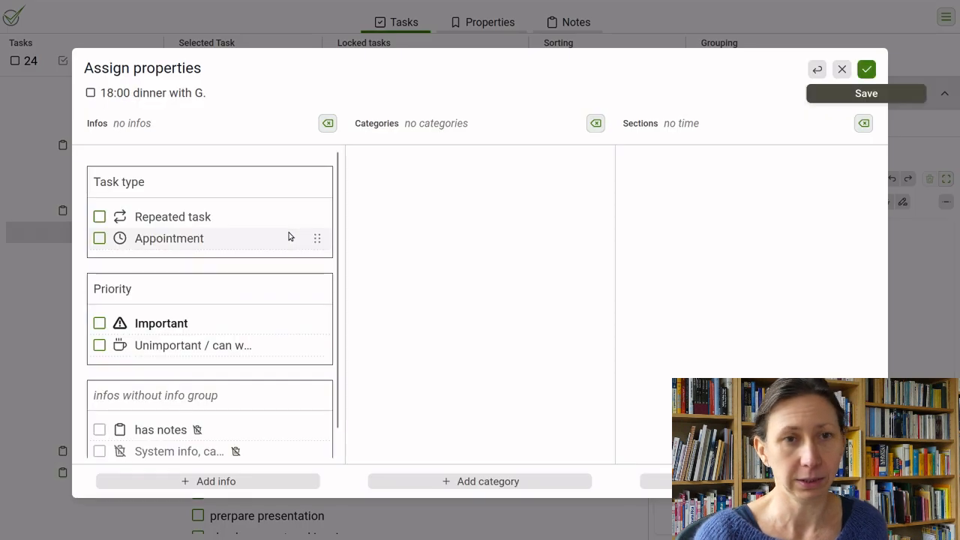
click(100, 238)
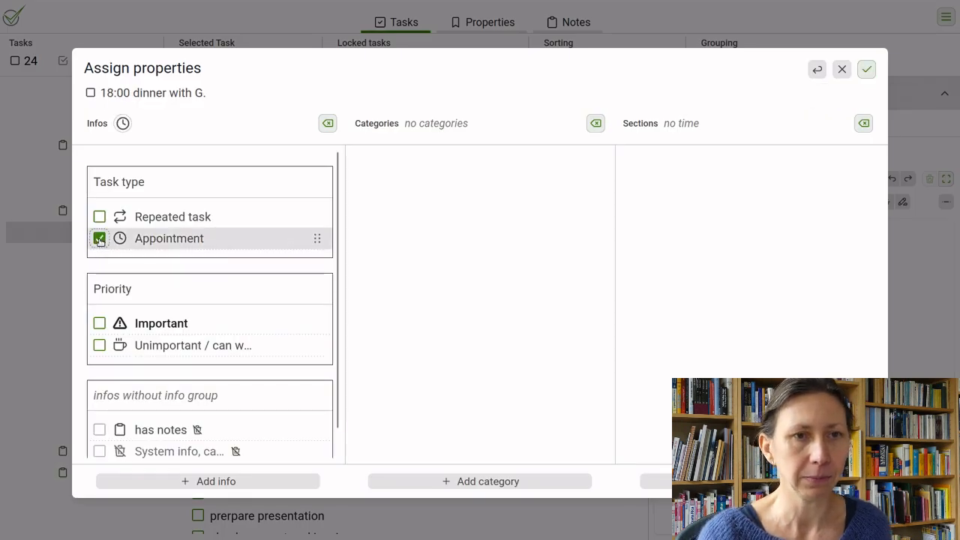
key(Return)
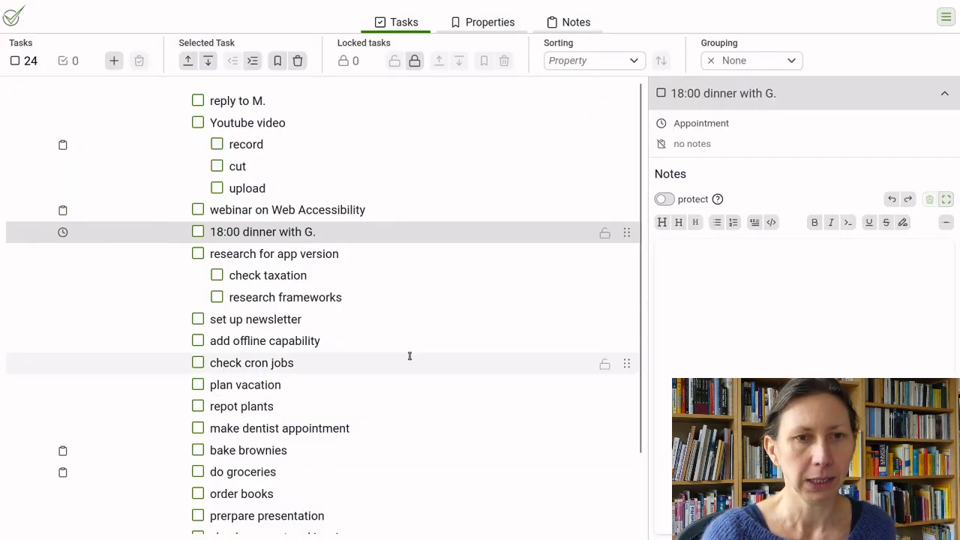
- Assign the "Repeated task" info to the "set up newsletter" task and save it
scroll(409, 356, down, 2)
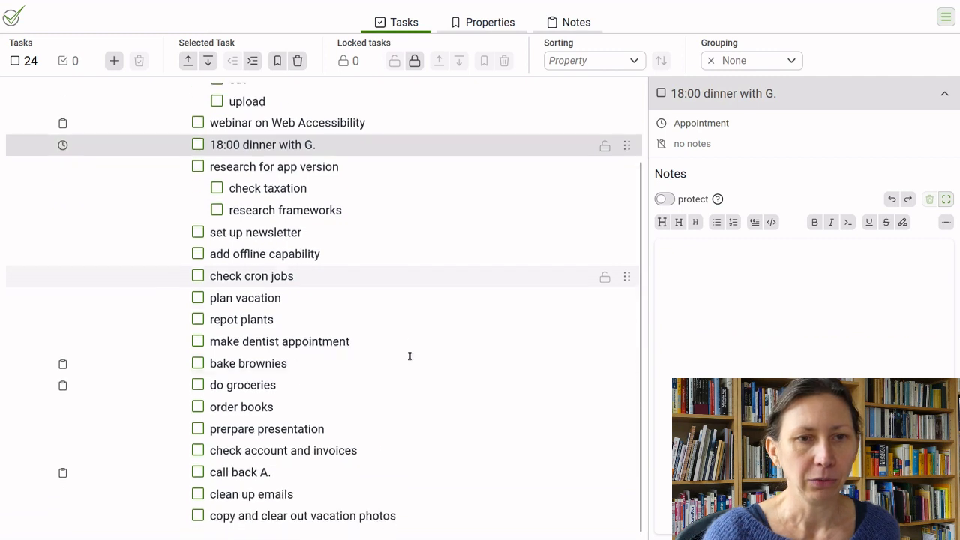
click(288, 232)
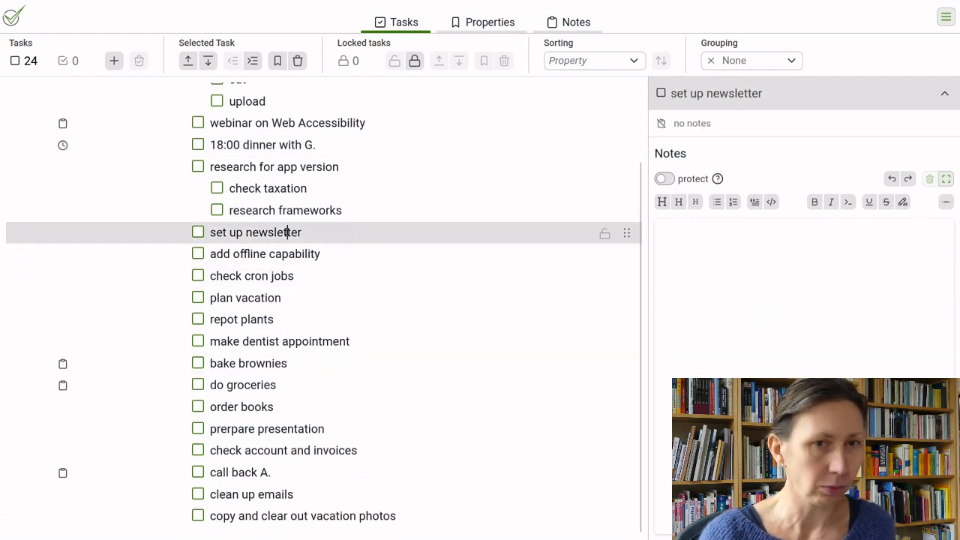
key(alt+p)
click(99, 217)
key(Return)
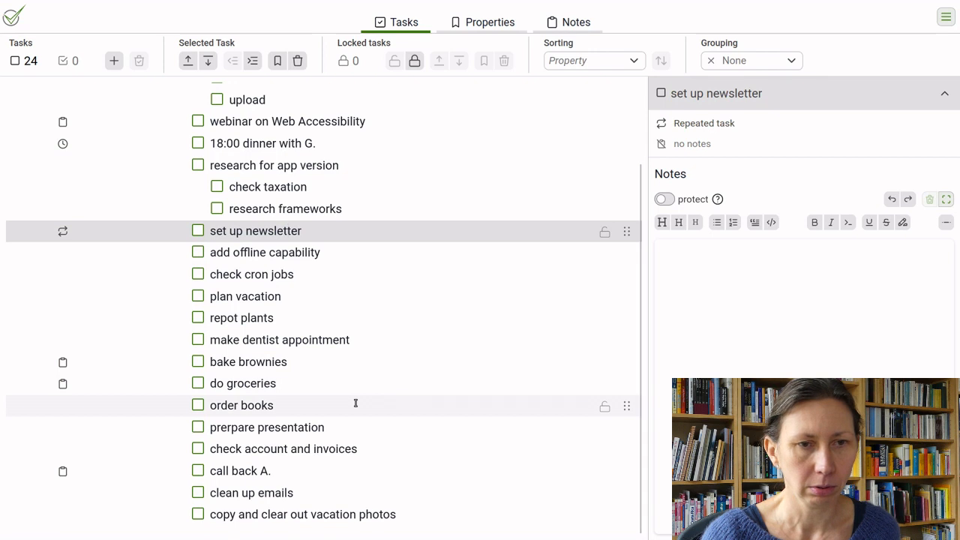
- Correct the misspelled "prerpare presentation" task to read "prepare presentation"
click(228, 427)
key(Delete)
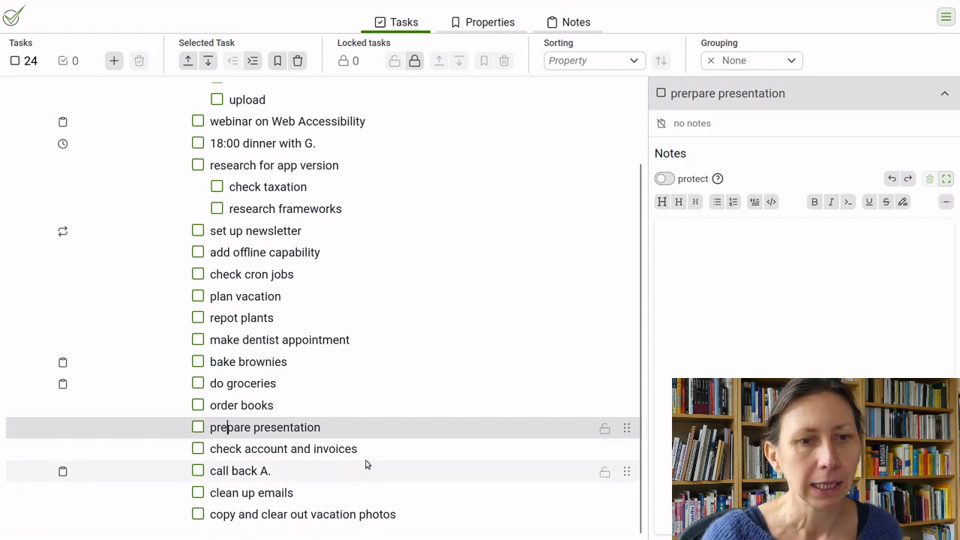
- Assign the "Repeated task" info to the "clean up emails" task and save it
click(295, 492)
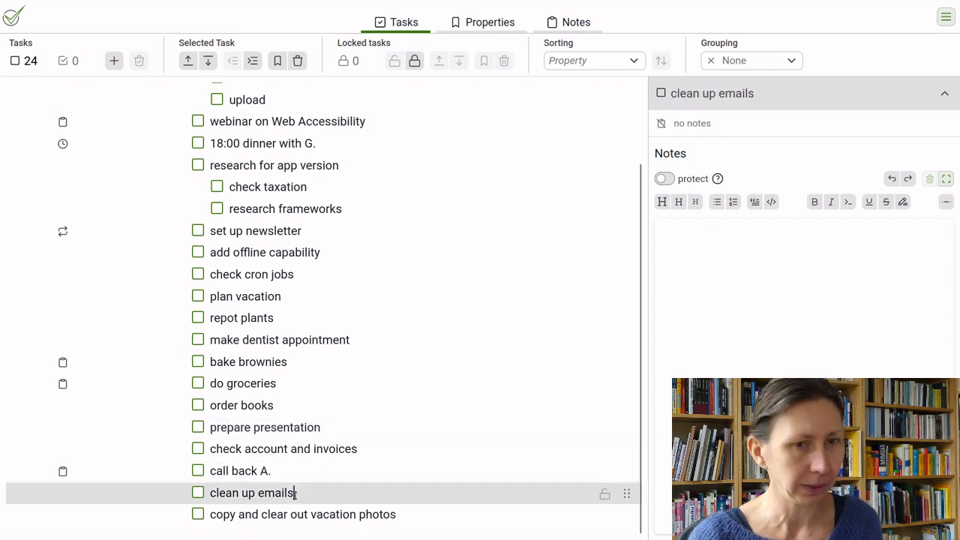
key(ctrl+p)
click(97, 218)
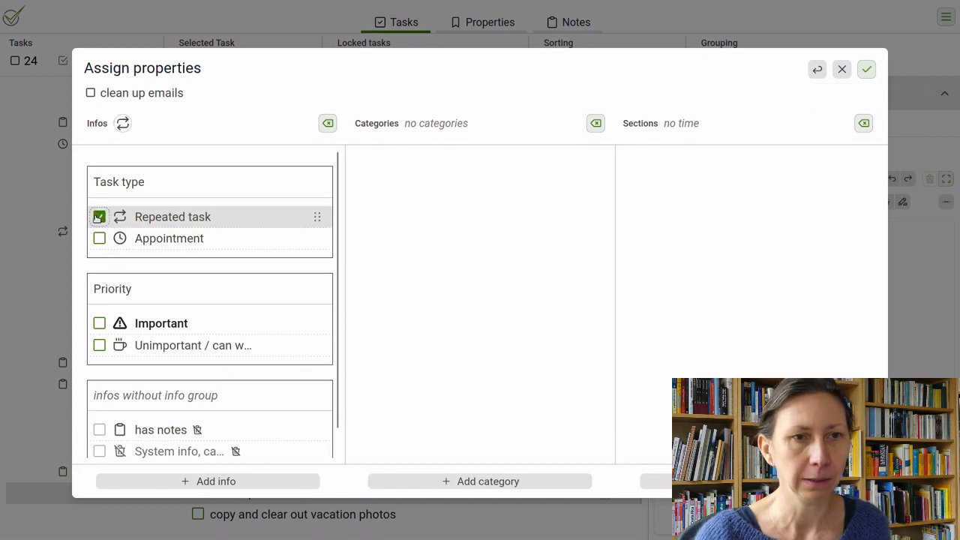
key(Return)
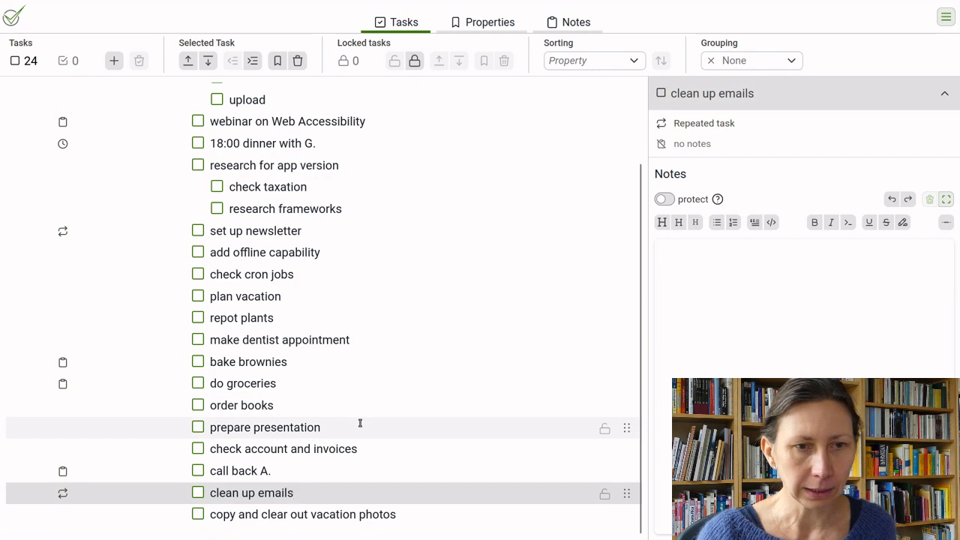
- Assign the "Repeated task" info to the "check account and invoices" task and save it
click(351, 448)
key(ctrl+p)
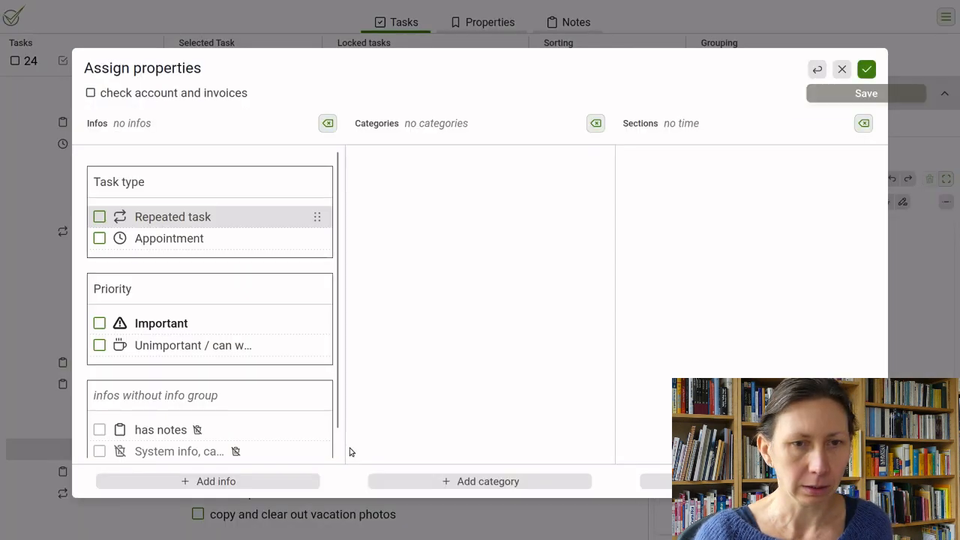
click(101, 218)
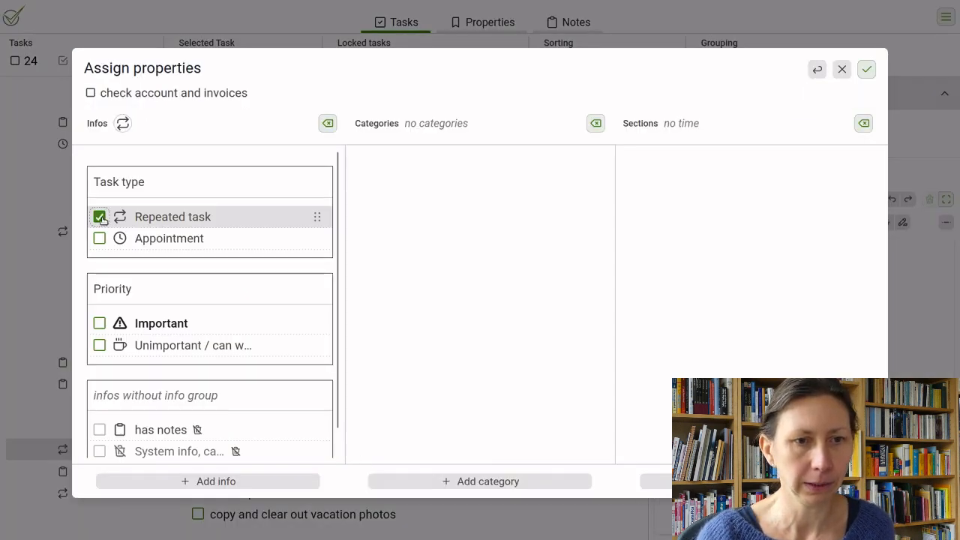
key(Return)
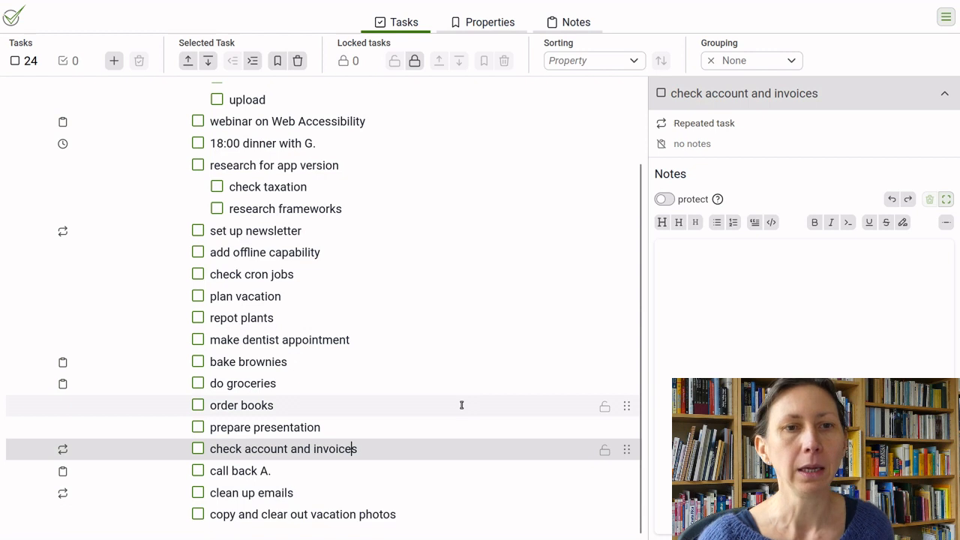
- Assign the "Repeated task" info to the "check cron jobs" task and save it
click(282, 275)
key(ctrl+Return)
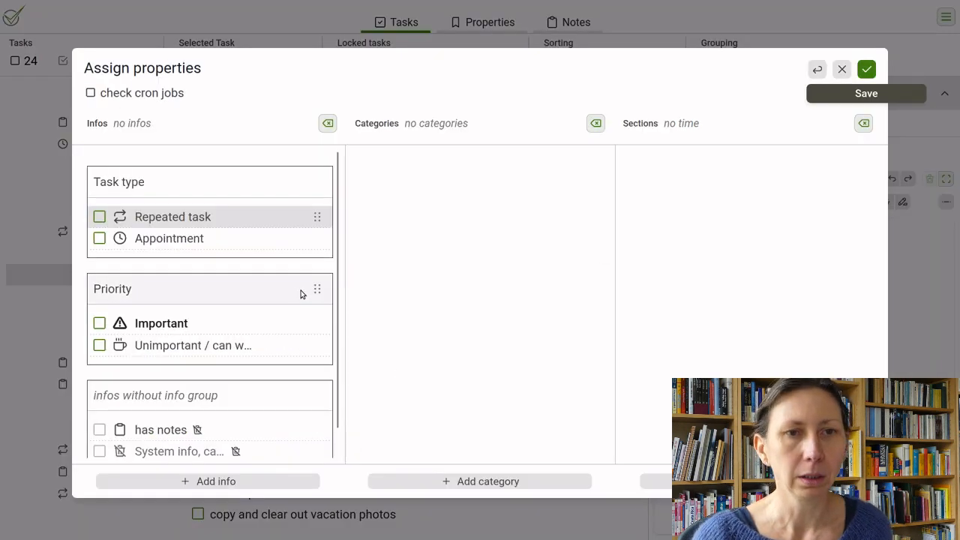
click(99, 216)
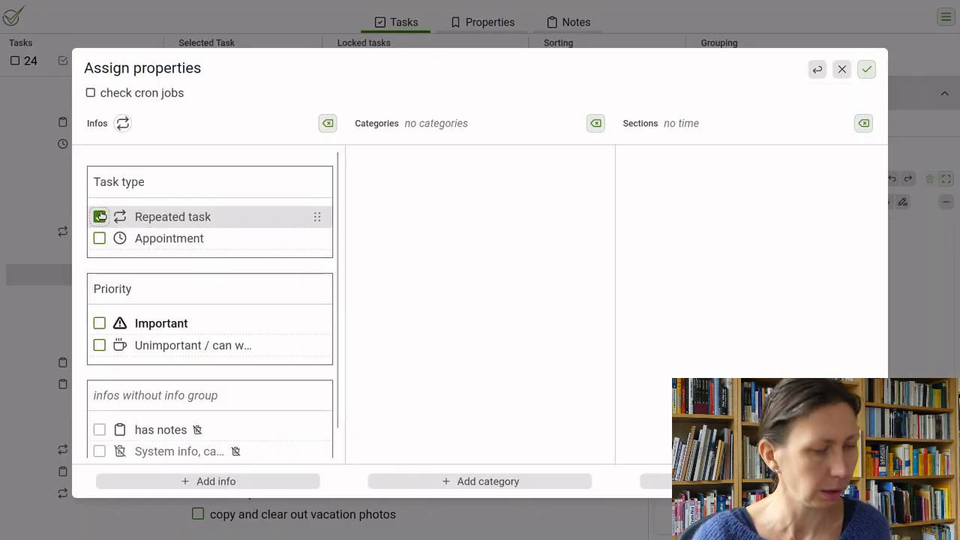
key(Return)
- Assign the "Important" priority info to the "make dentist appointment" task and save it
scroll(504, 333, up, 2)
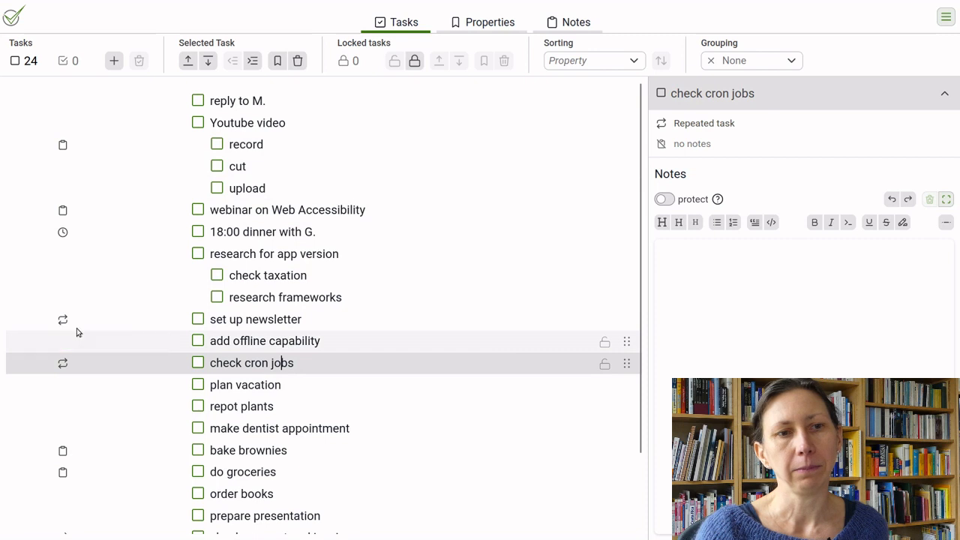
scroll(295, 380, down, 2)
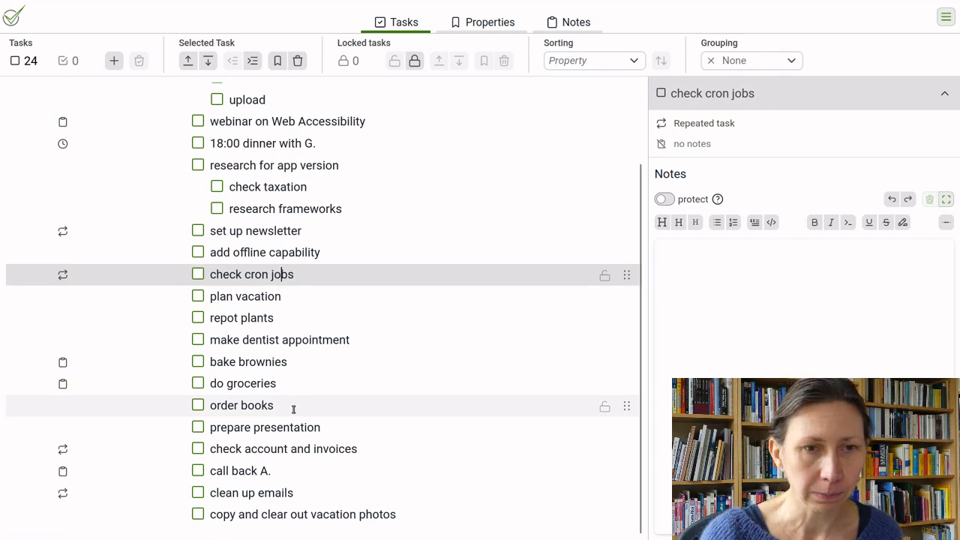
scroll(293, 409, up, 2)
scroll(293, 409, down, 2)
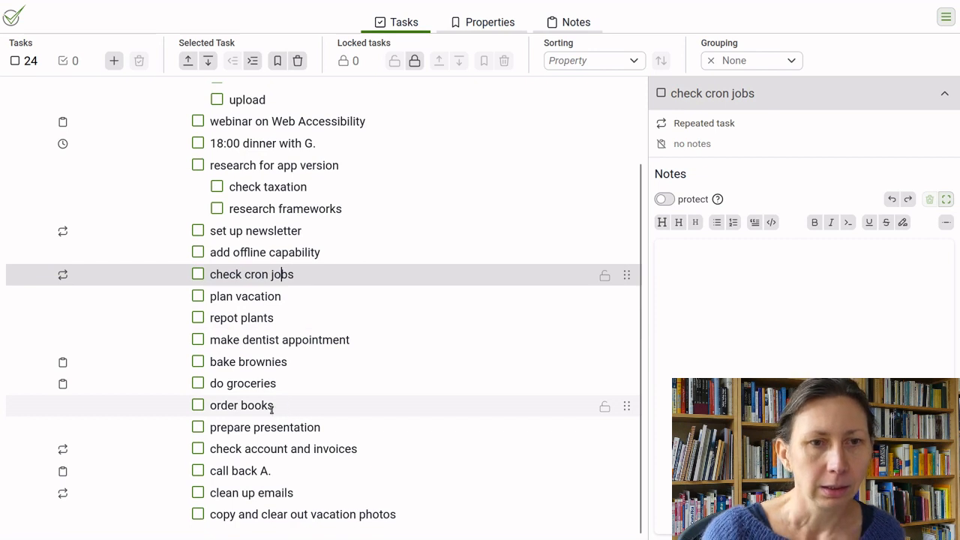
click(263, 340)
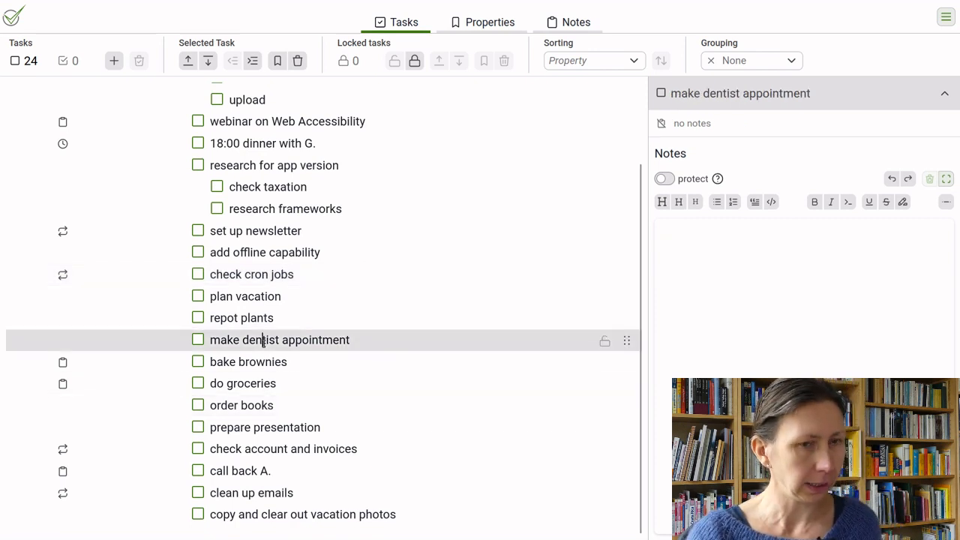
key(ctrl+p)
click(99, 323)
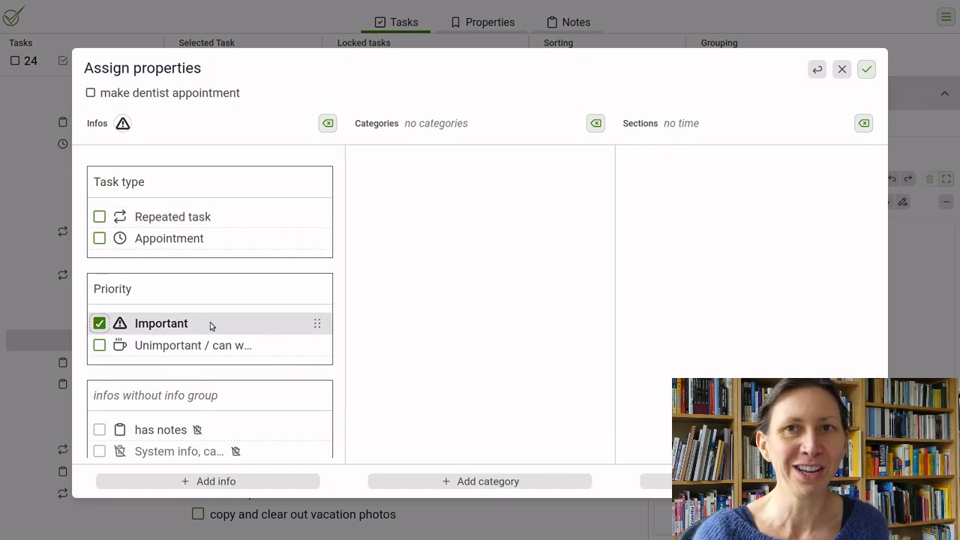
key(Return)
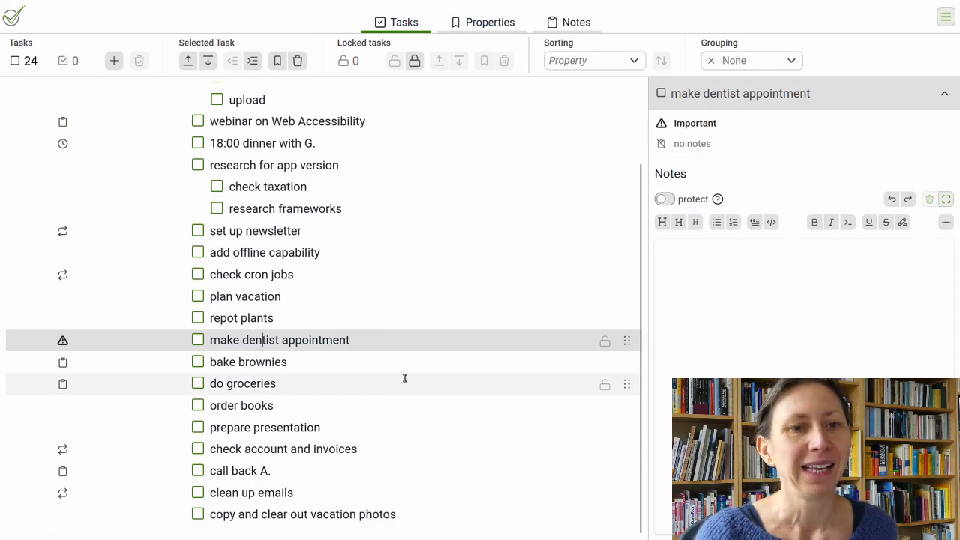
- Create a first task category named "Work" in the default gray colour among the properties
scroll(404, 377, up, 3)
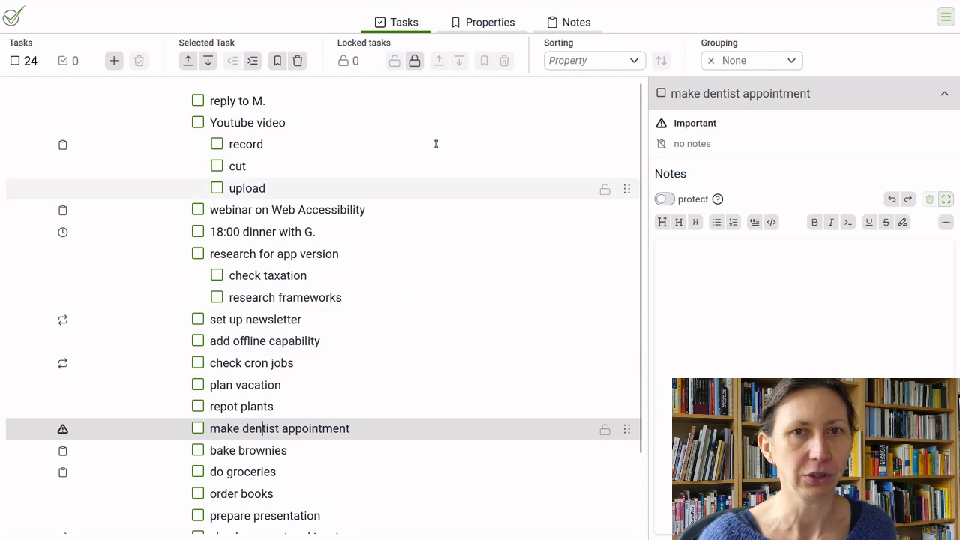
click(484, 22)
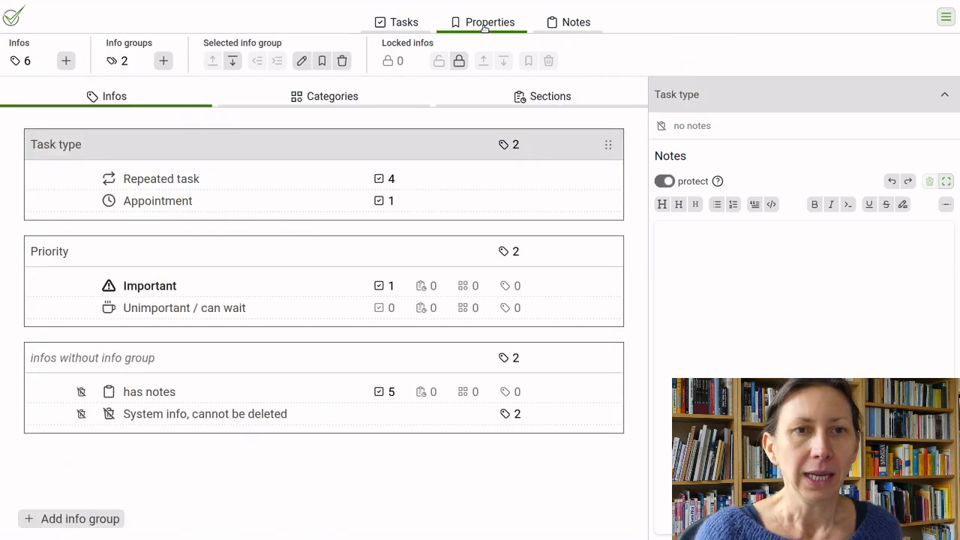
click(346, 96)
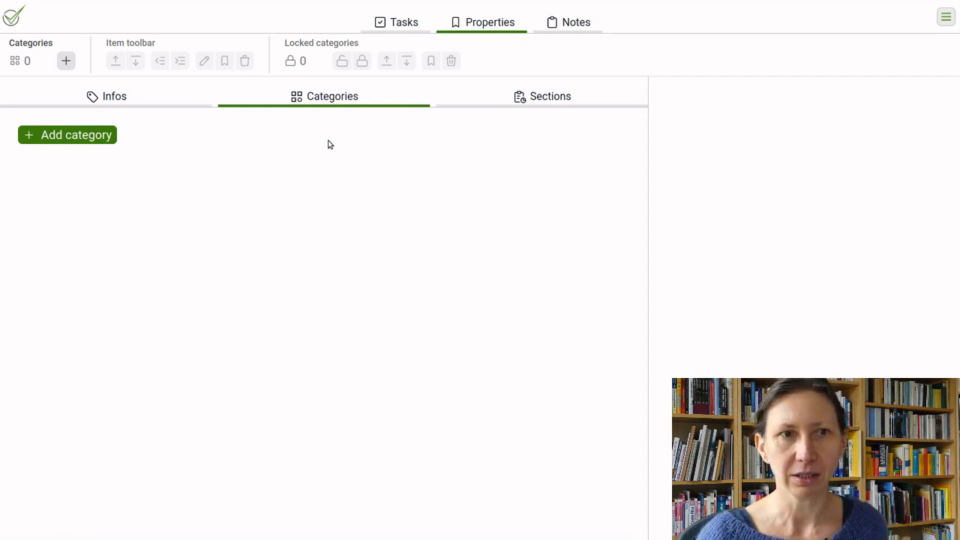
click(102, 137)
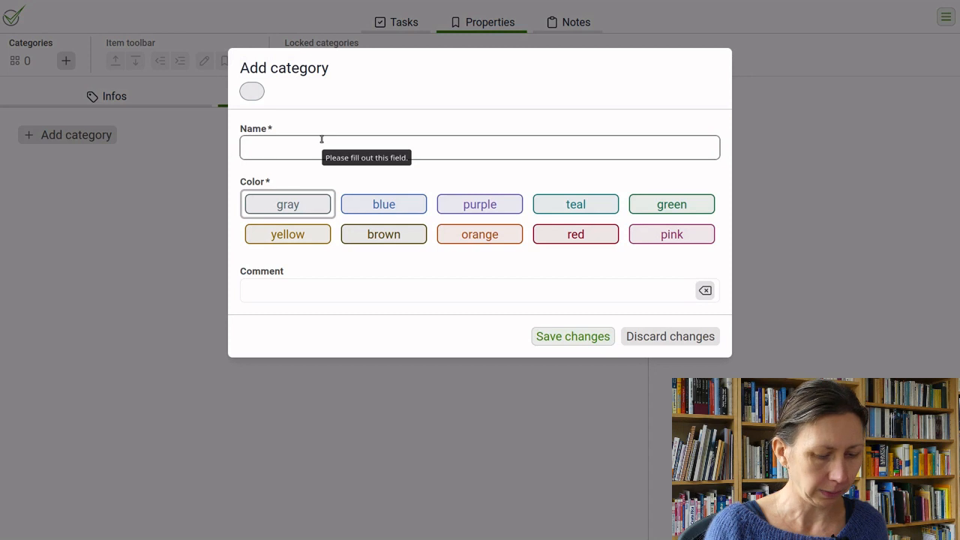
text(Work)
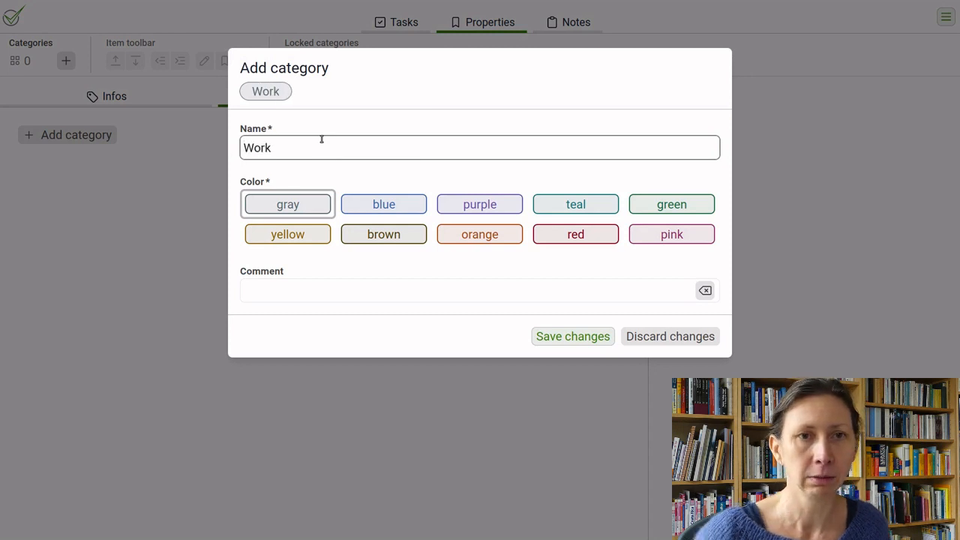
click(574, 336)
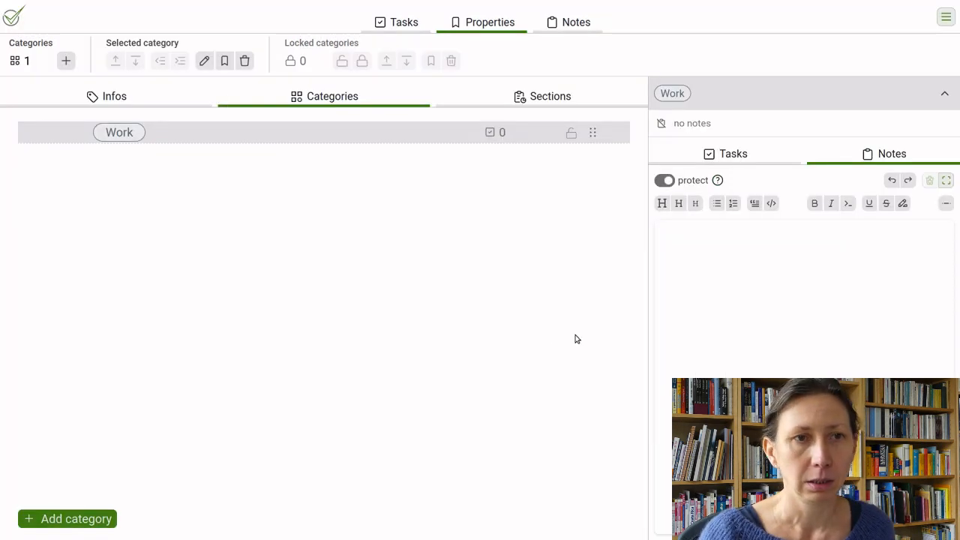
- Add a second gray category named "Private" after the "Work" category
key(Return)
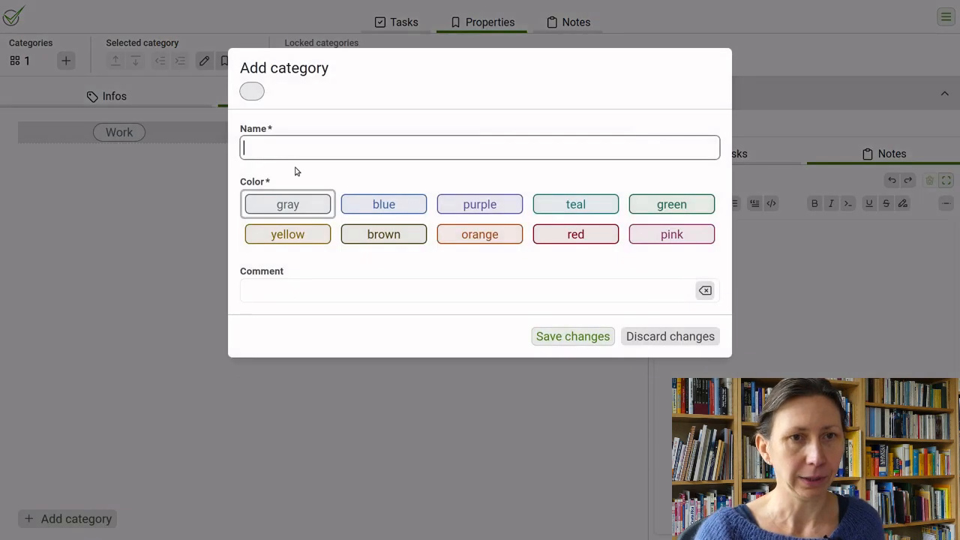
text(Private)
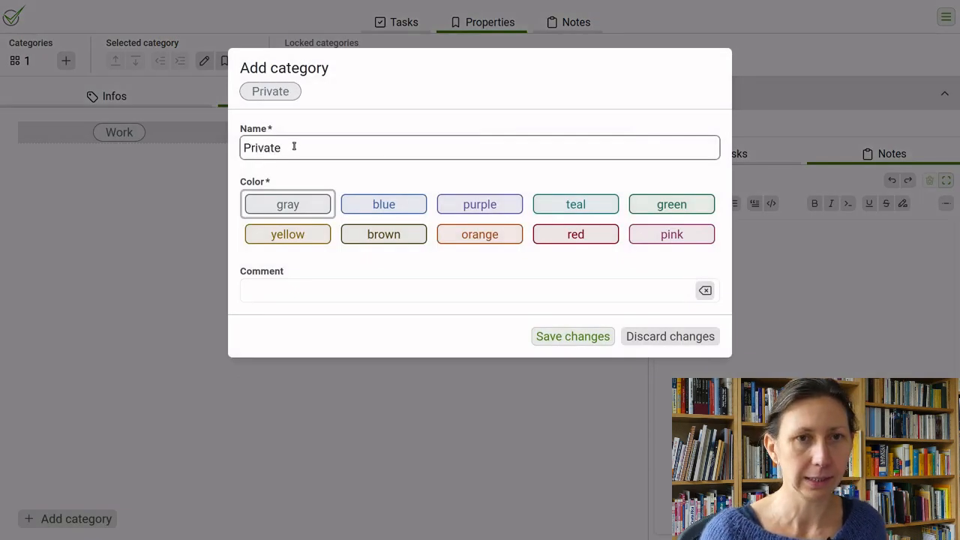
click(577, 339)
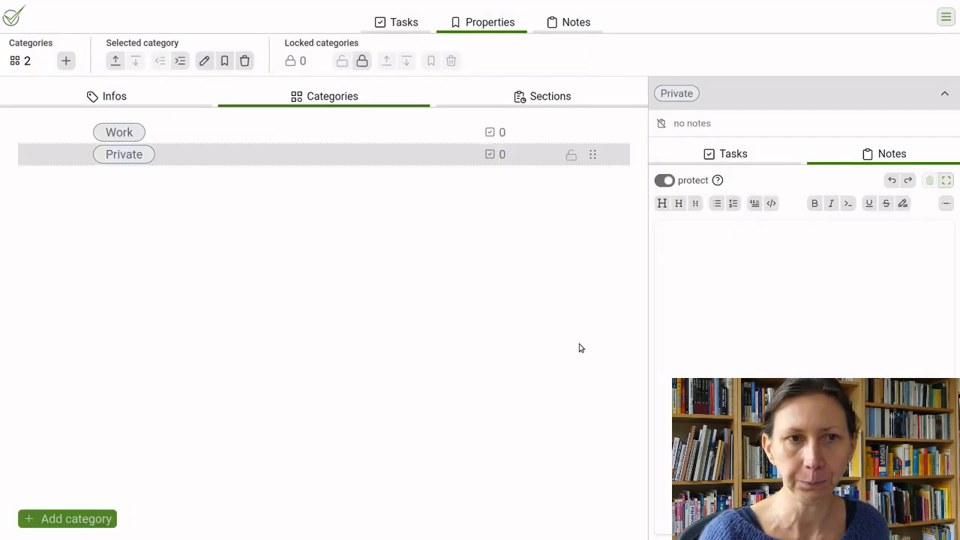
- Add a green category named "todoListo" after "Work" and indent it as a subcategory of "Work"
click(227, 137)
text(a)
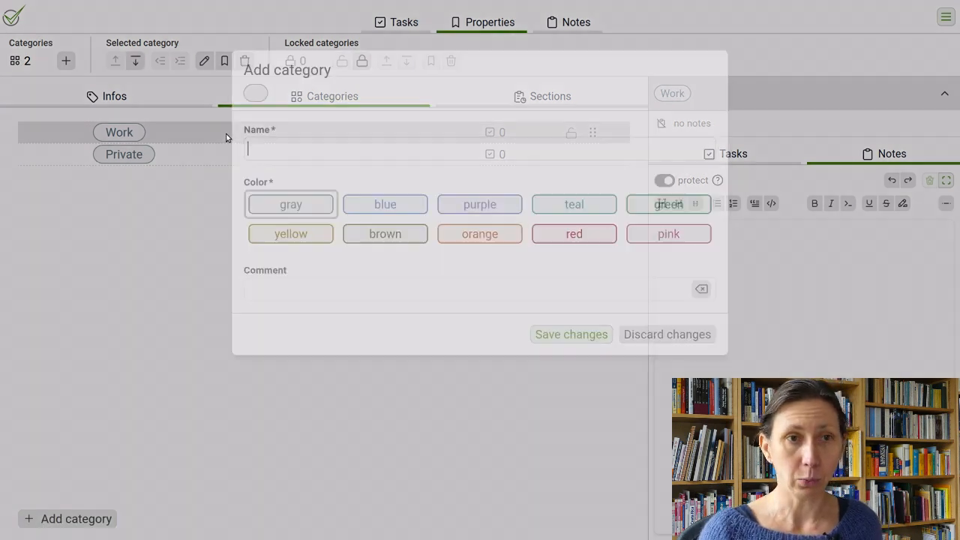
text(todoListo)
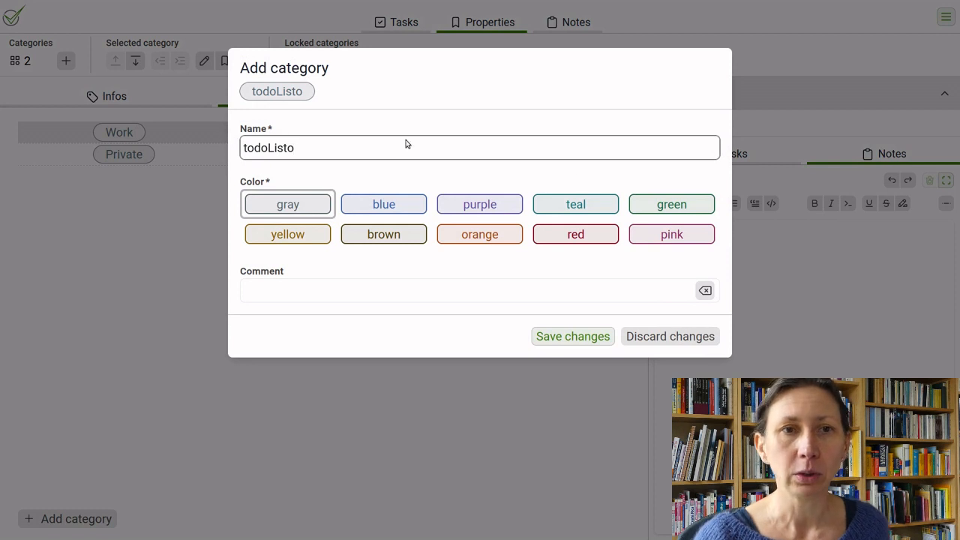
click(666, 209)
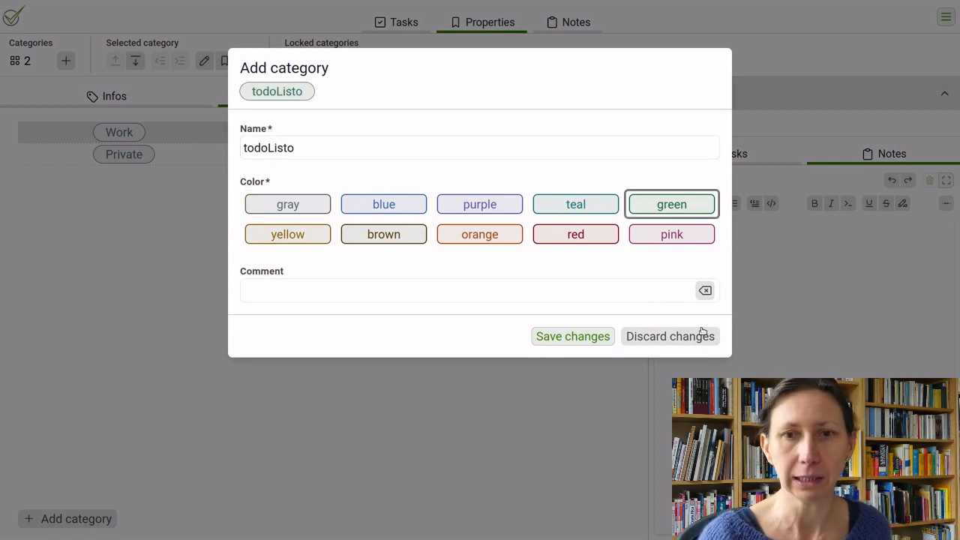
click(593, 336)
key(Tab)
- Add a green category named "Programming" after "todoListo" and indent it as a subcategory of "todoListo"
key(a)
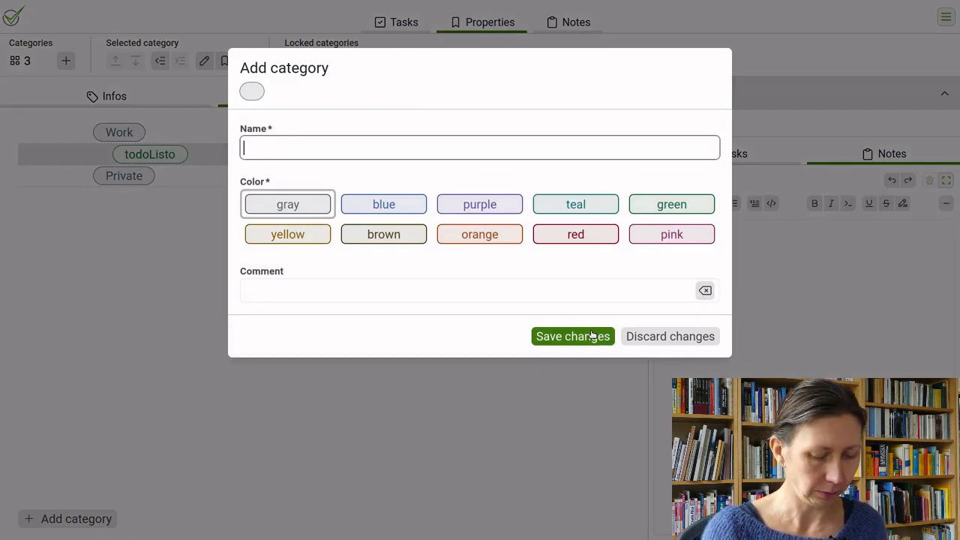
text(Programming)
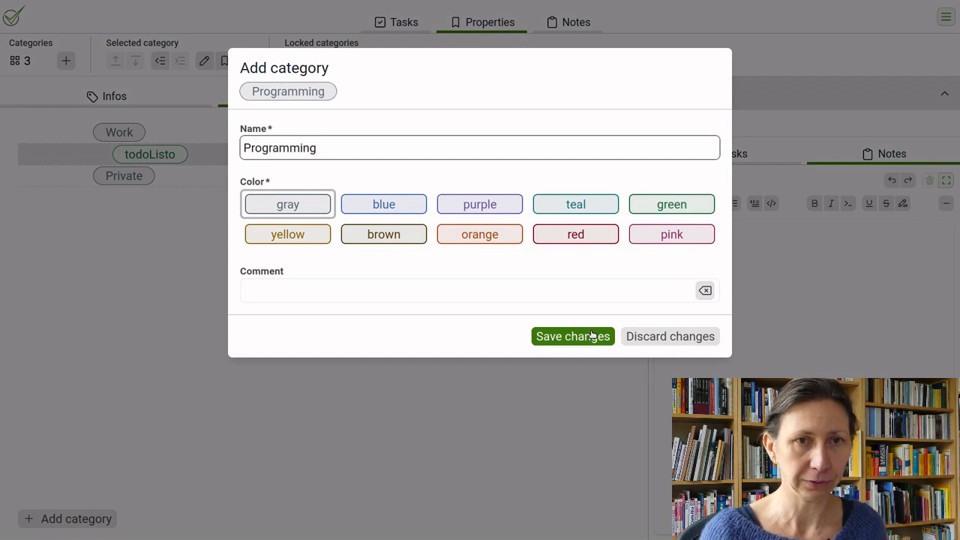
click(694, 203)
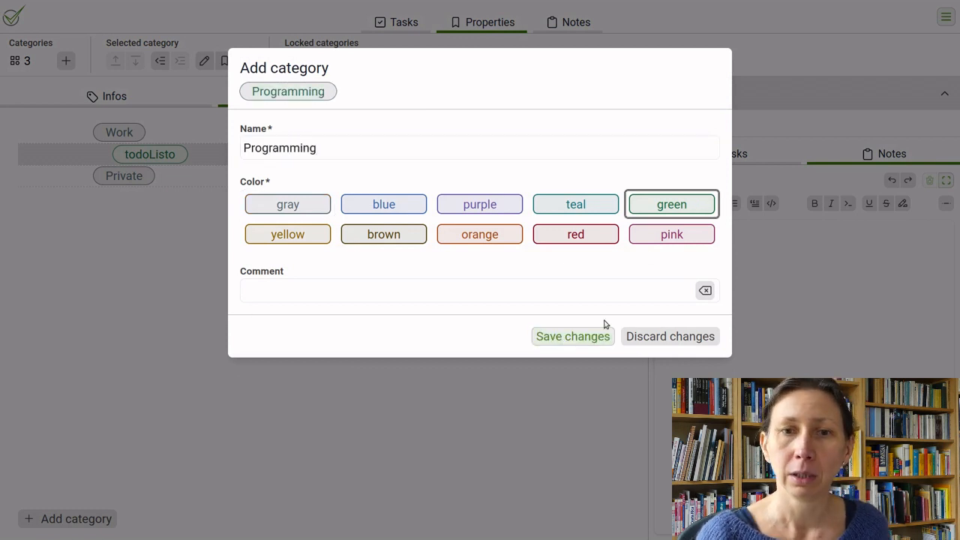
click(598, 338)
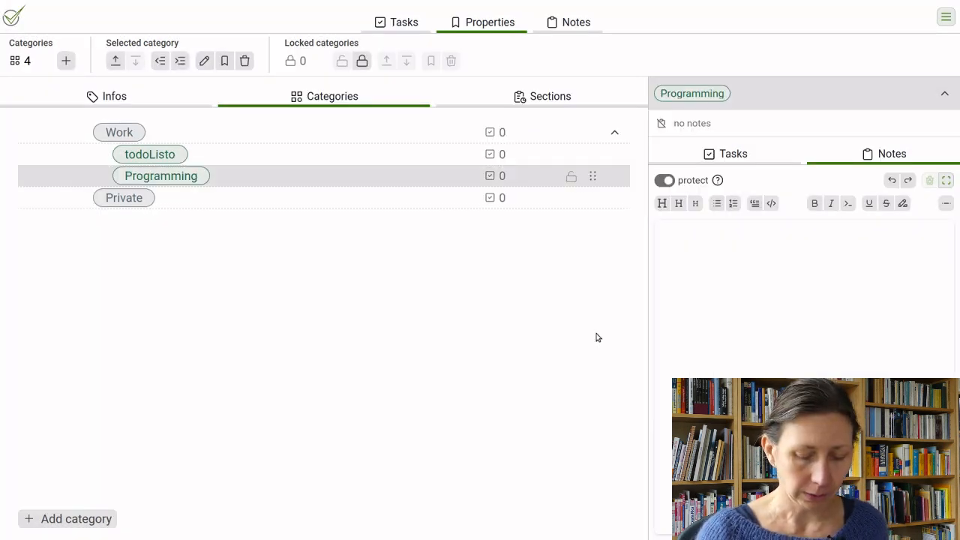
key(ctrl+Right)
- Add a green category named "Youtube" after "Programming", on the same level under "todoListo"
text(a)
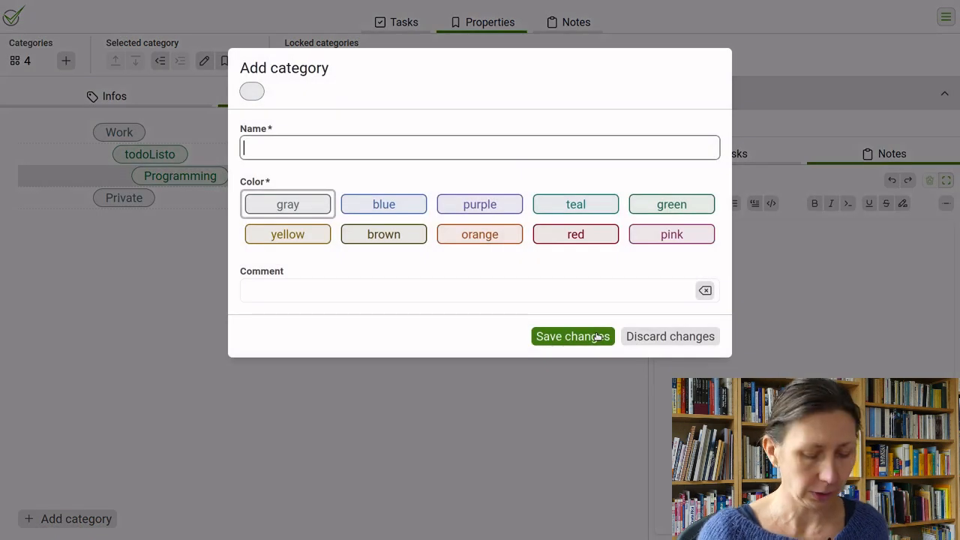
text(Youtube)
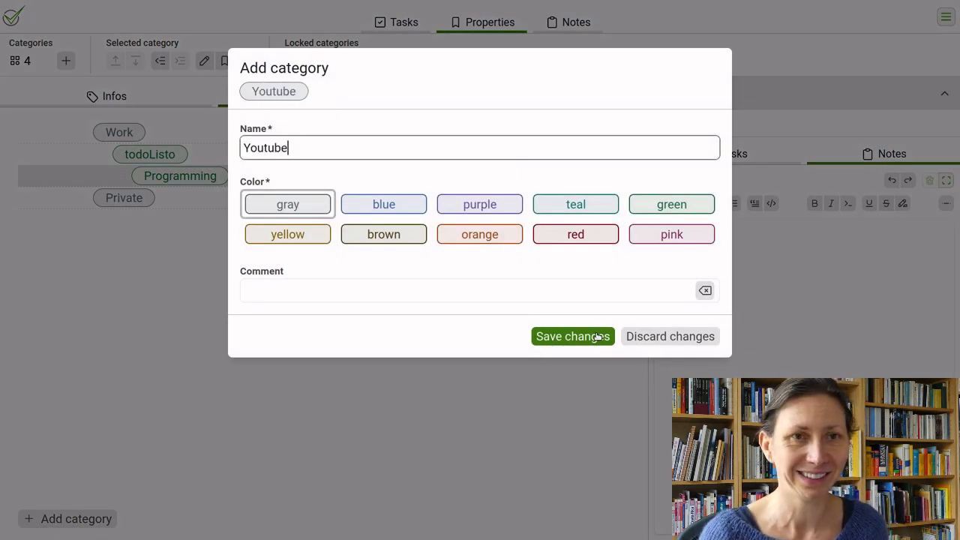
click(677, 201)
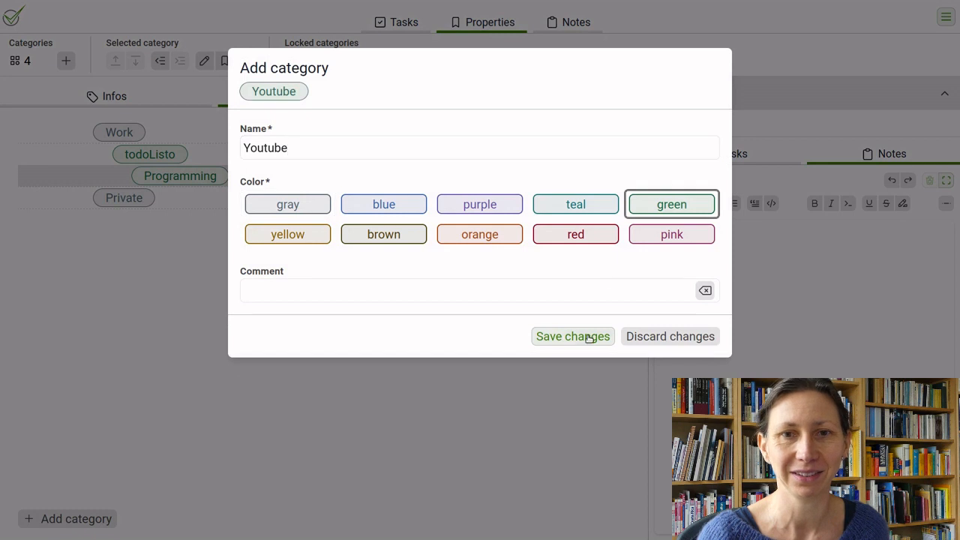
click(589, 337)
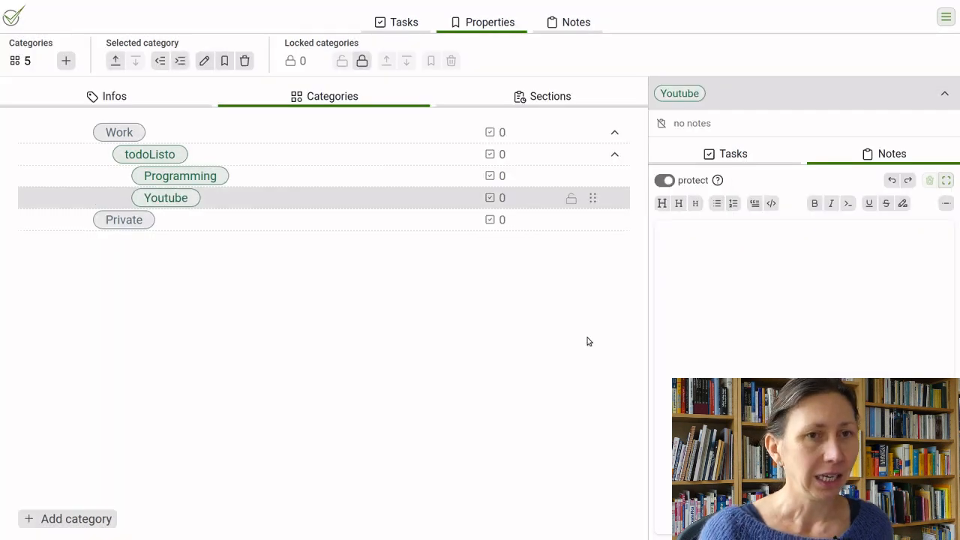
- Add a yellow category named "Bookkeeping" after "Youtube" and outdent it to sit directly under "Work"
text(aB)
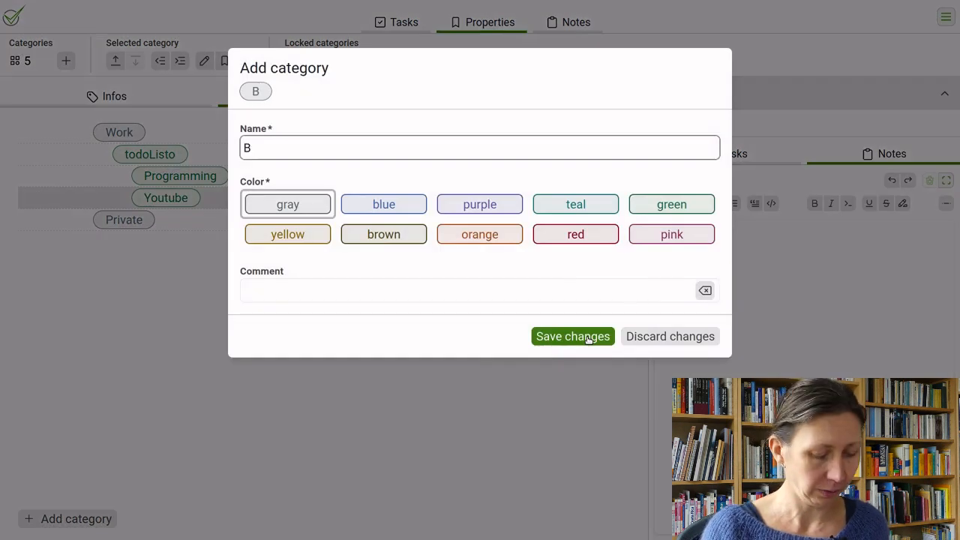
text(ookkeeping)
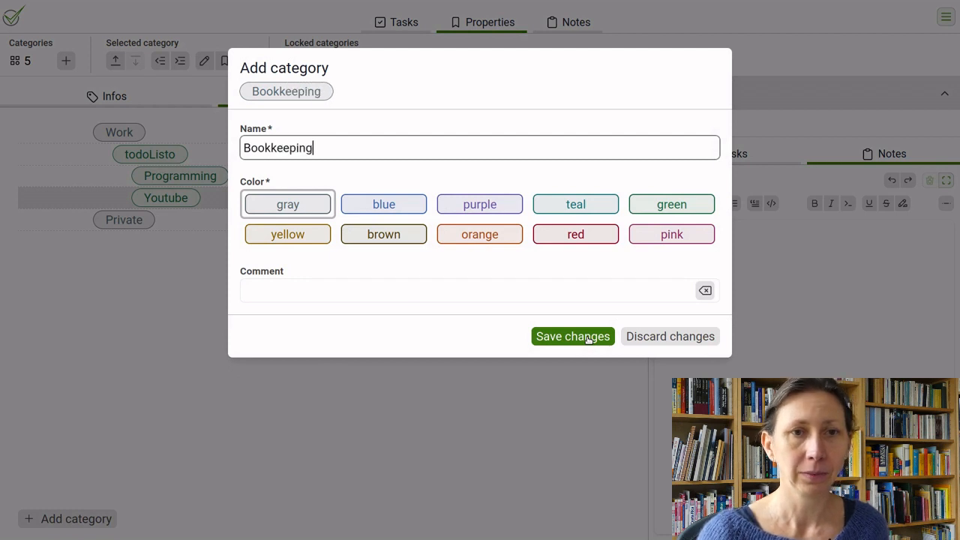
click(300, 236)
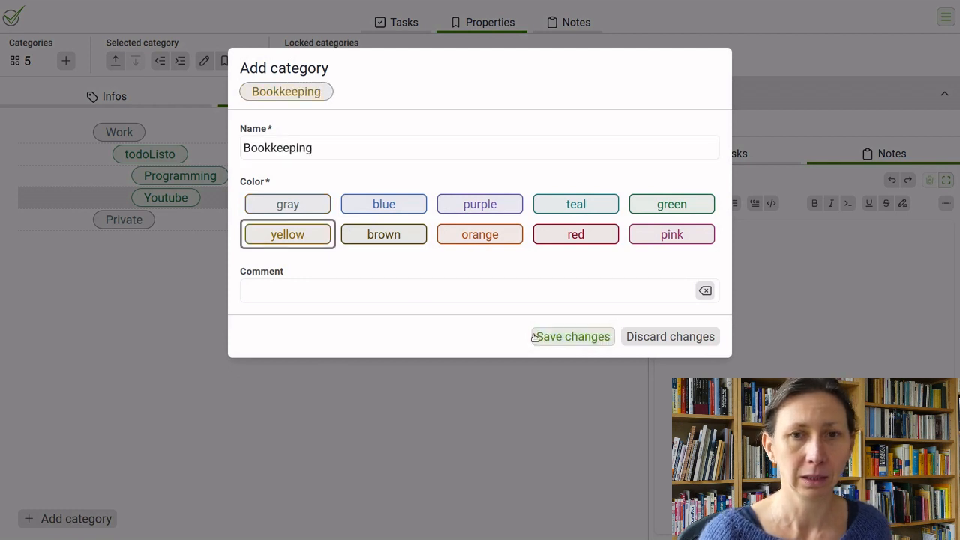
click(543, 337)
key(ctrl+Left)
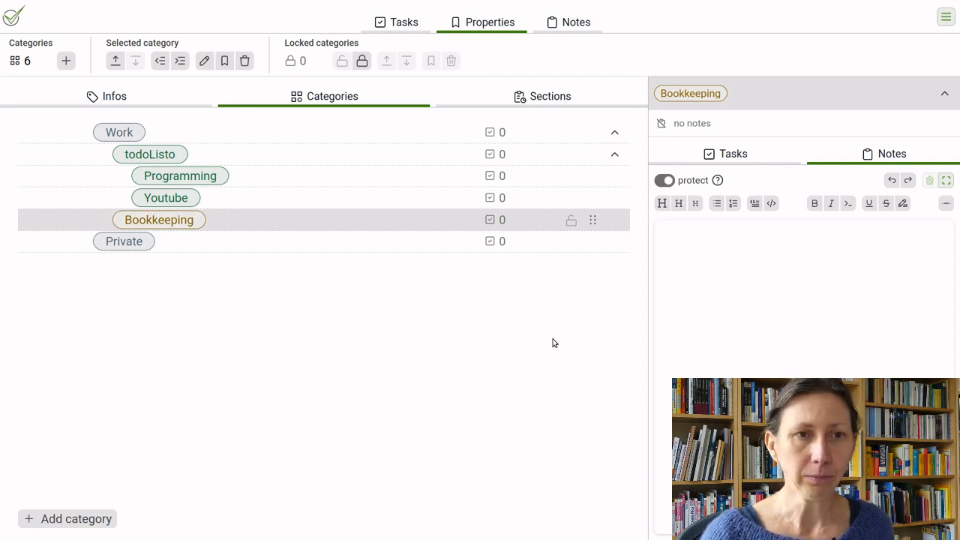
- Add an orange category named "Training" after "Bookkeeping", on the same level under "Work"
text(a)
text(Training)
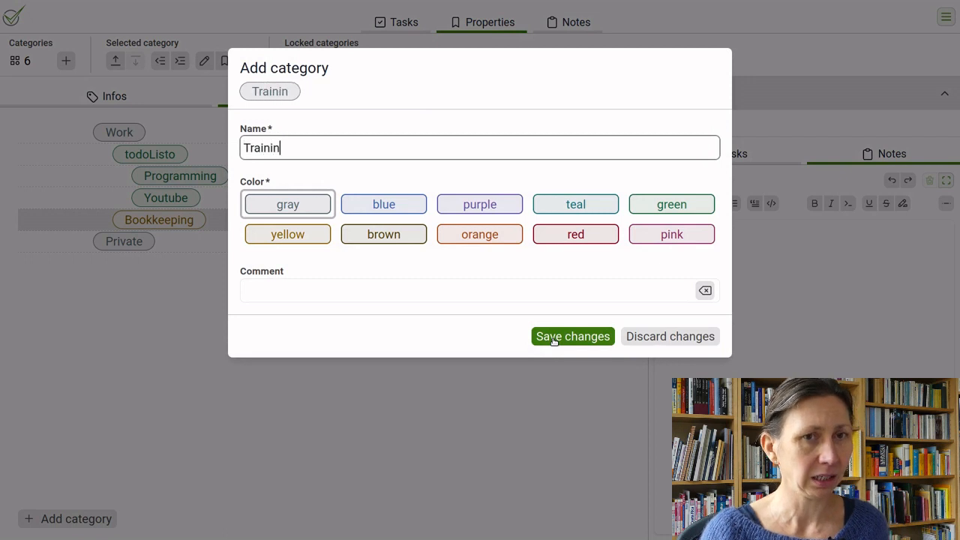
click(479, 238)
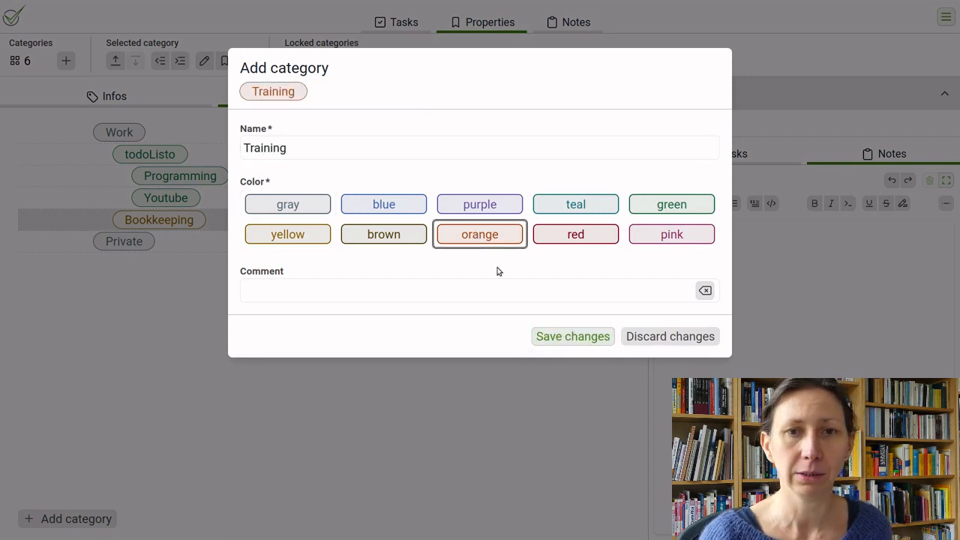
click(578, 337)
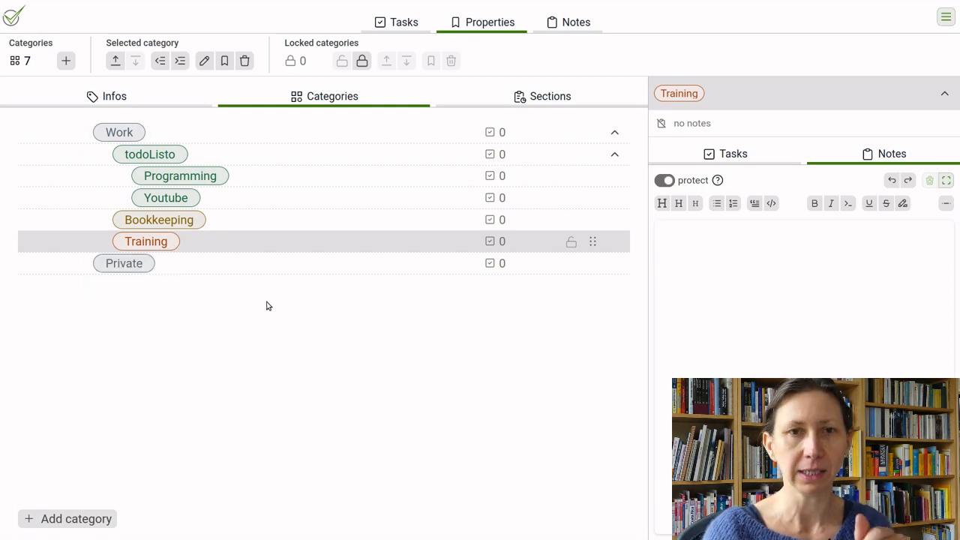
- In the task list, lock "Youtube video" with its subtasks and assign the "Youtube" category to all of them
click(400, 23)
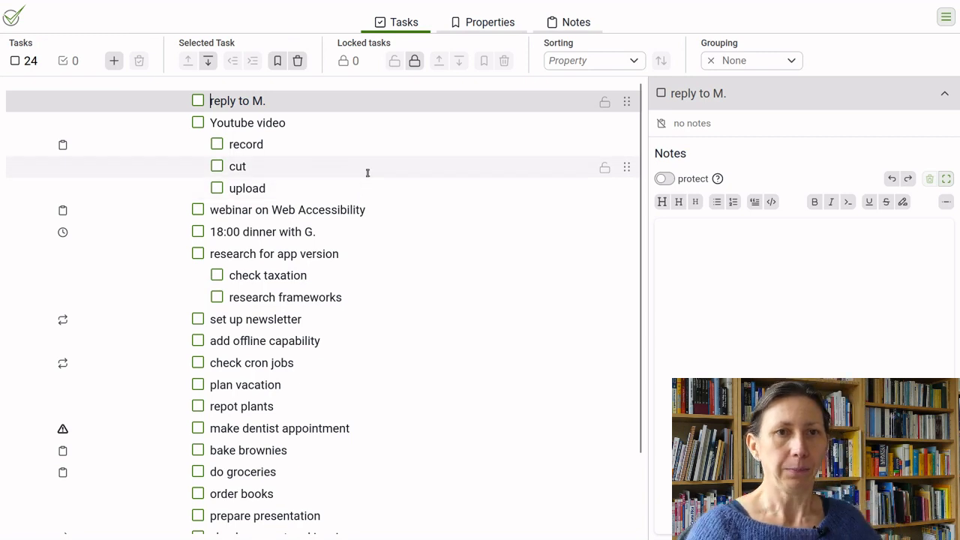
click(604, 123)
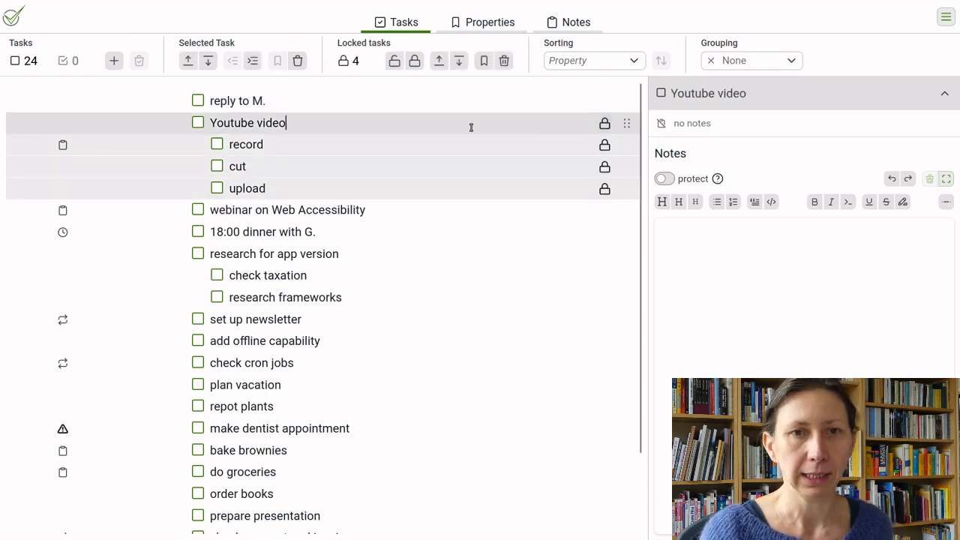
key(alt+p)
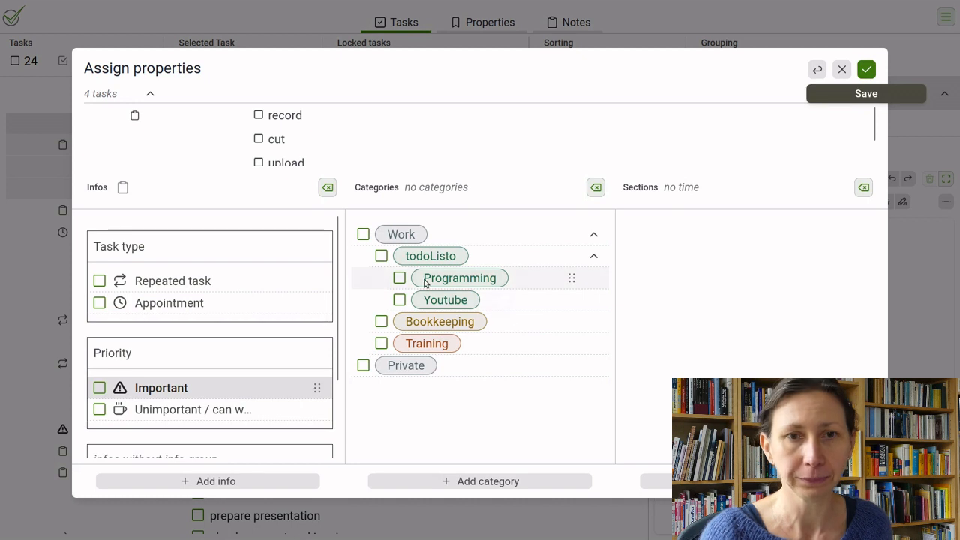
click(398, 300)
key(Return)
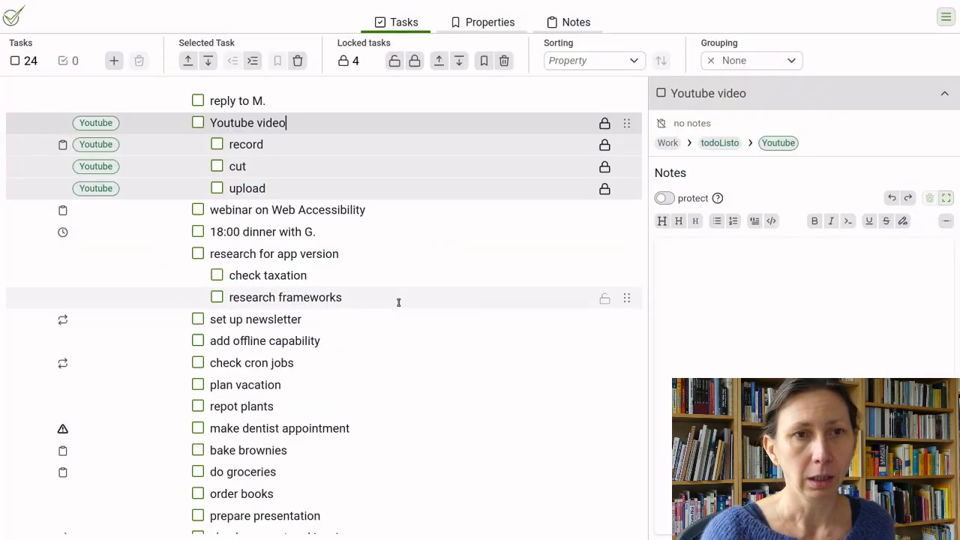
- Assign the "Training" category to the task "webinar on Web Accessibility"
click(306, 210)
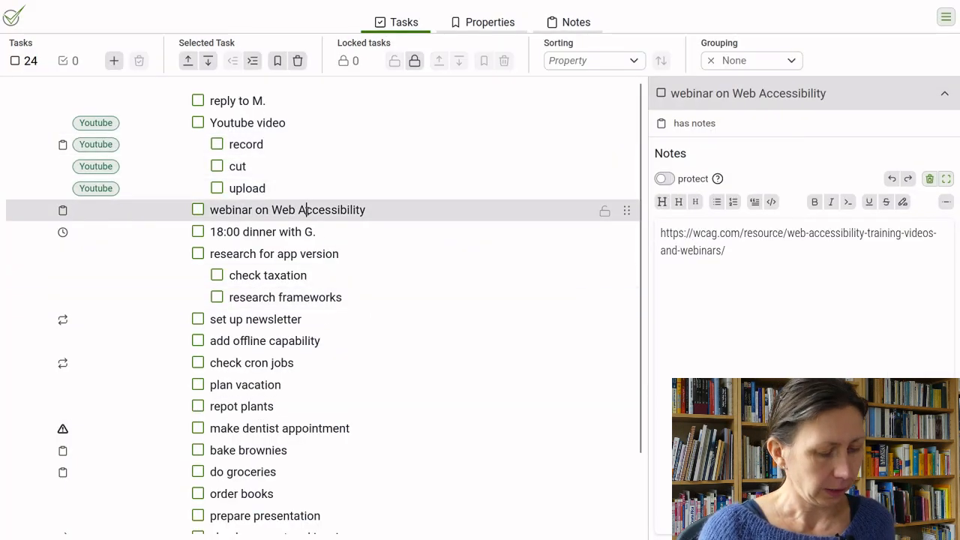
key(alt+p)
click(381, 279)
key(Return)
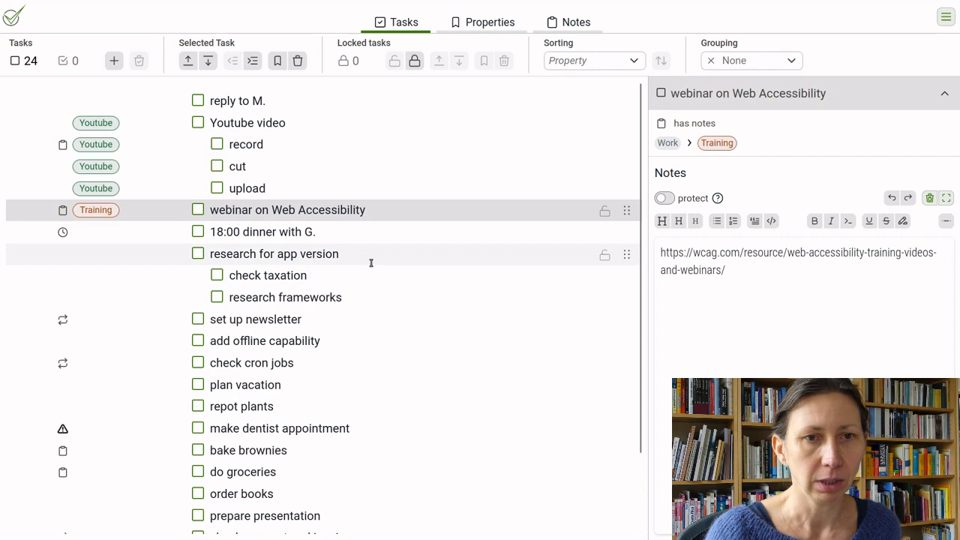
- Lock "research for app version" with its subtasks, assign the "todoListo" category to them and release the locks
click(604, 254)
click(339, 254)
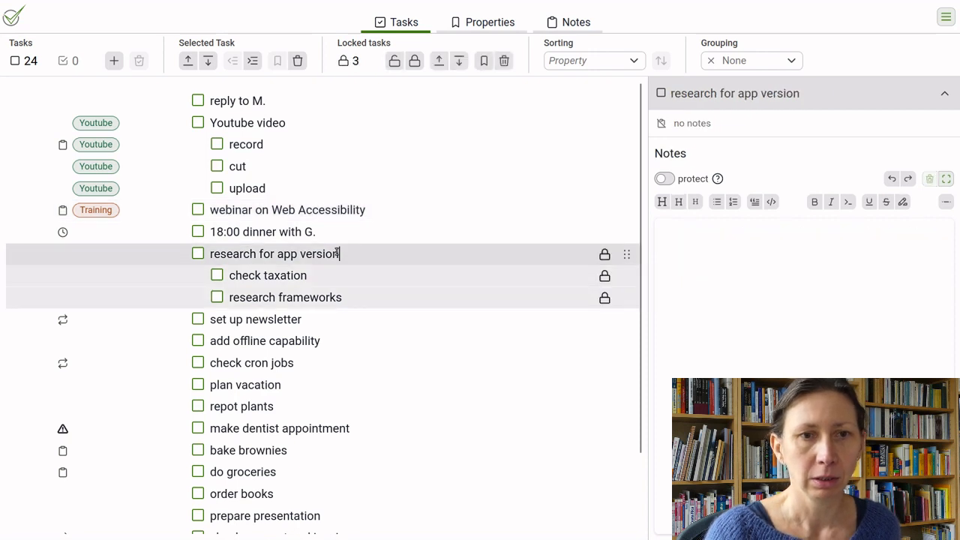
key(ctrl+p)
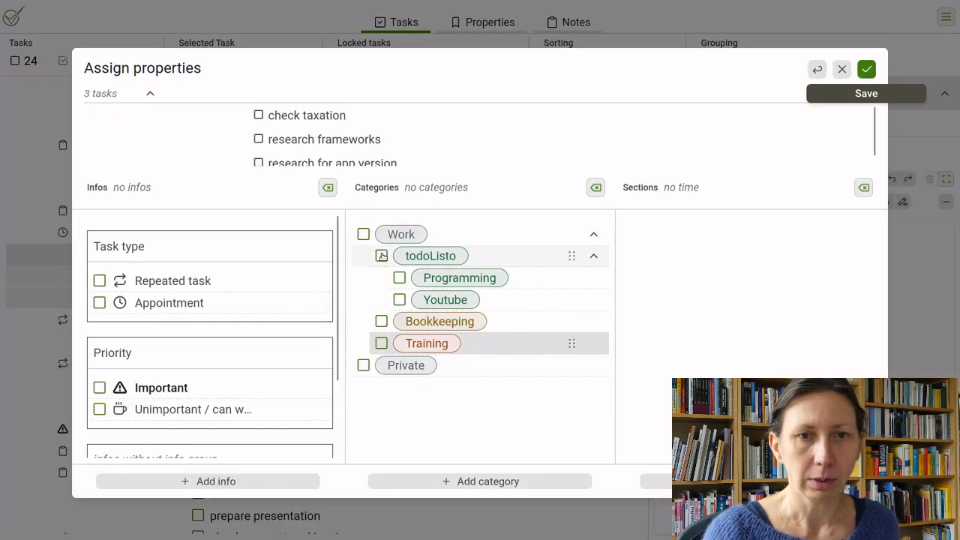
click(381, 256)
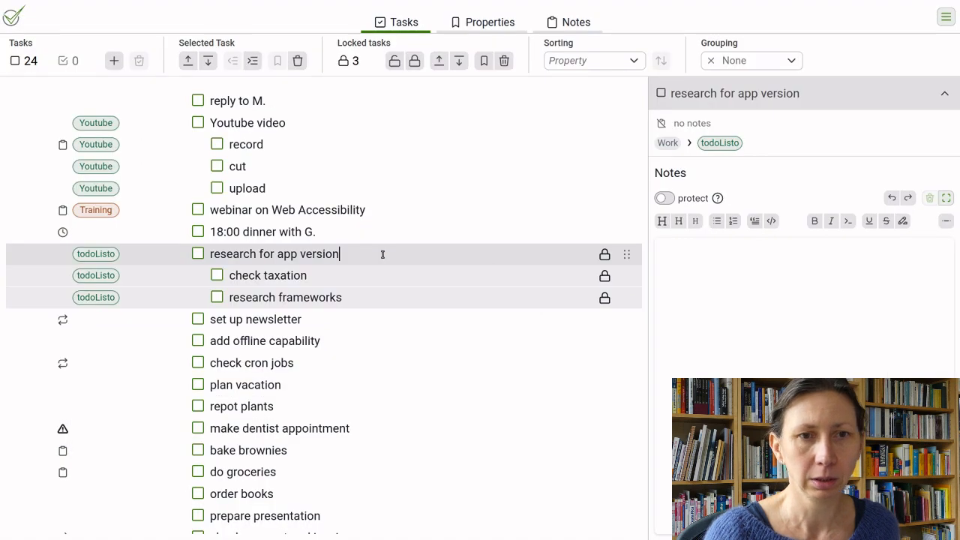
key(Escape)
- While assigning properties to "set up newsletter", add a green category named "Newsletter" and place it below "Youtube" under "todoListo"
click(320, 320)
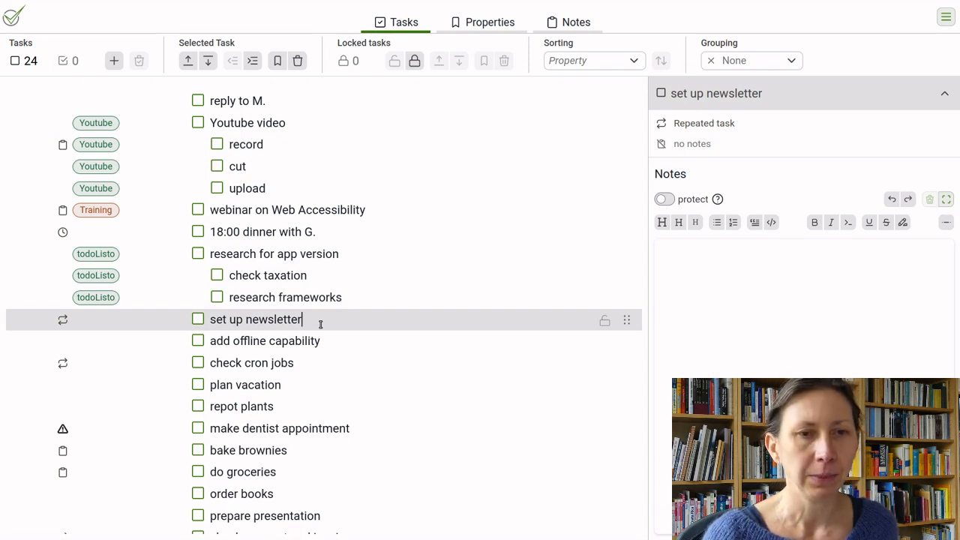
key(ctrl+p)
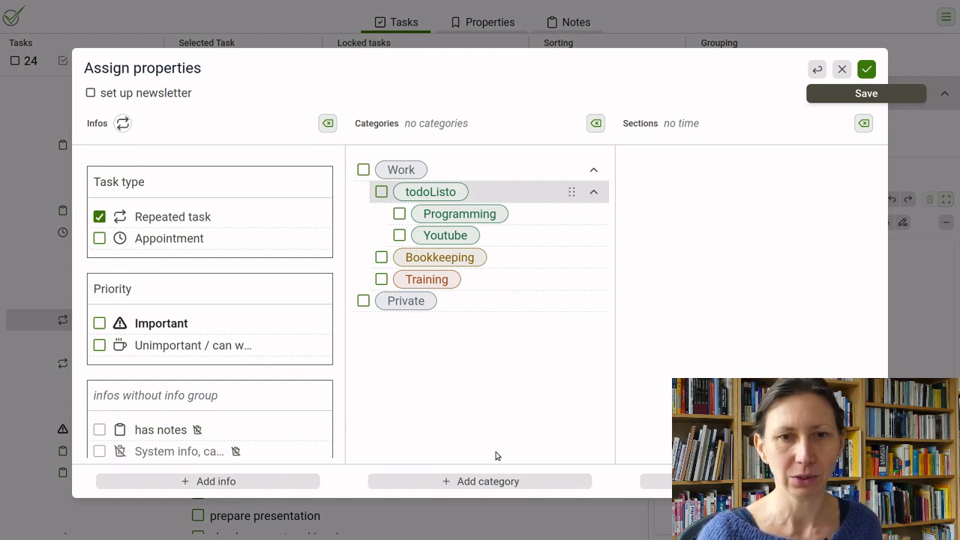
click(500, 478)
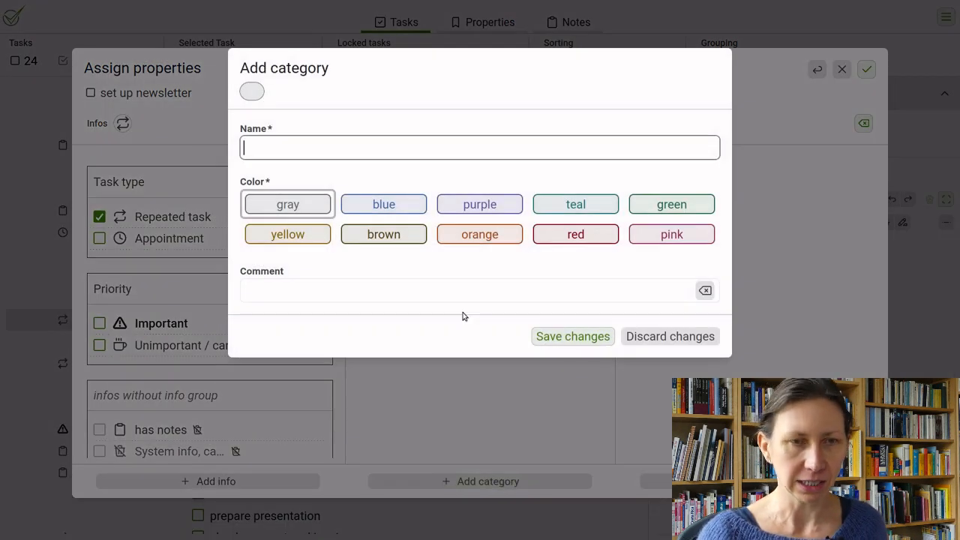
text(Newsletter)
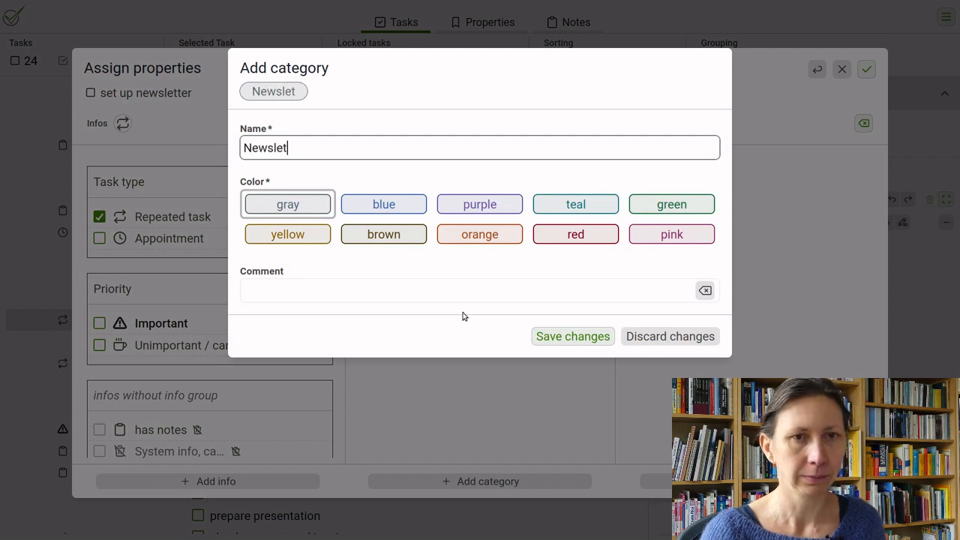
click(658, 212)
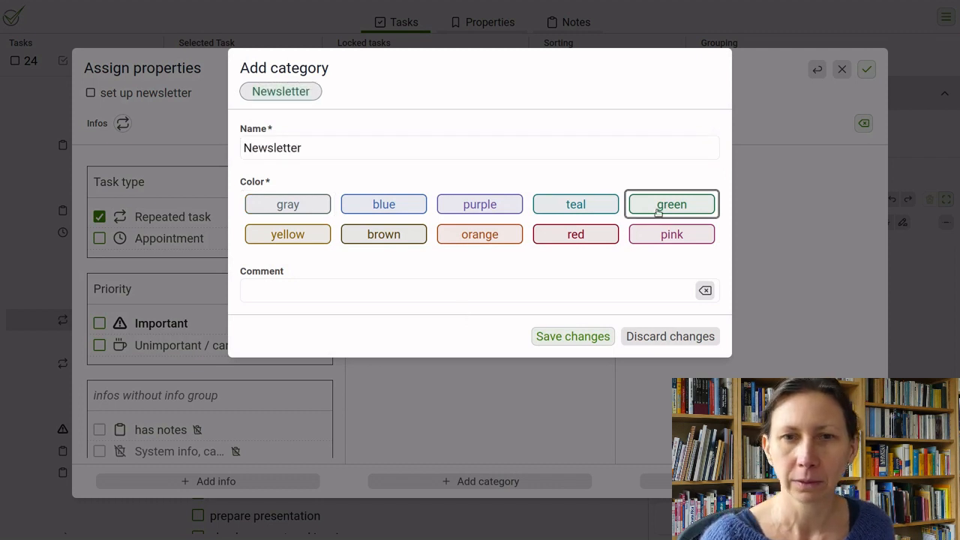
click(585, 337)
drag(571, 322, 583, 242)
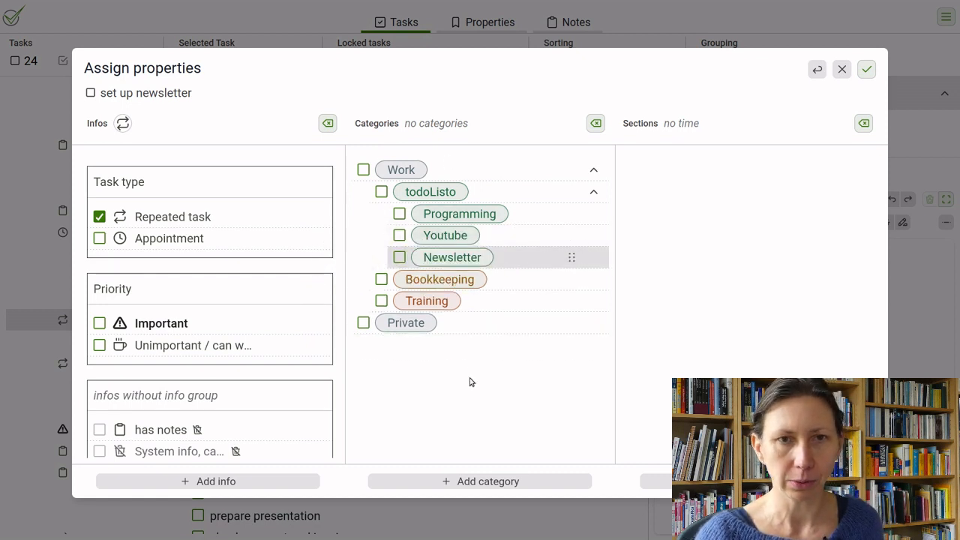
click(866, 70)
- Assign the "Newsletter" category to the task "set up newsletter"
click(343, 323)
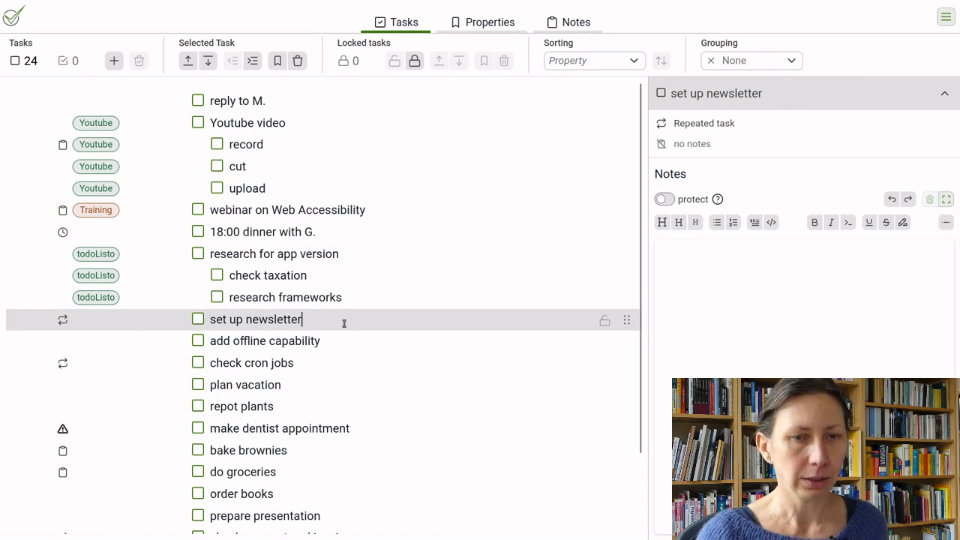
key(ctrl+Return)
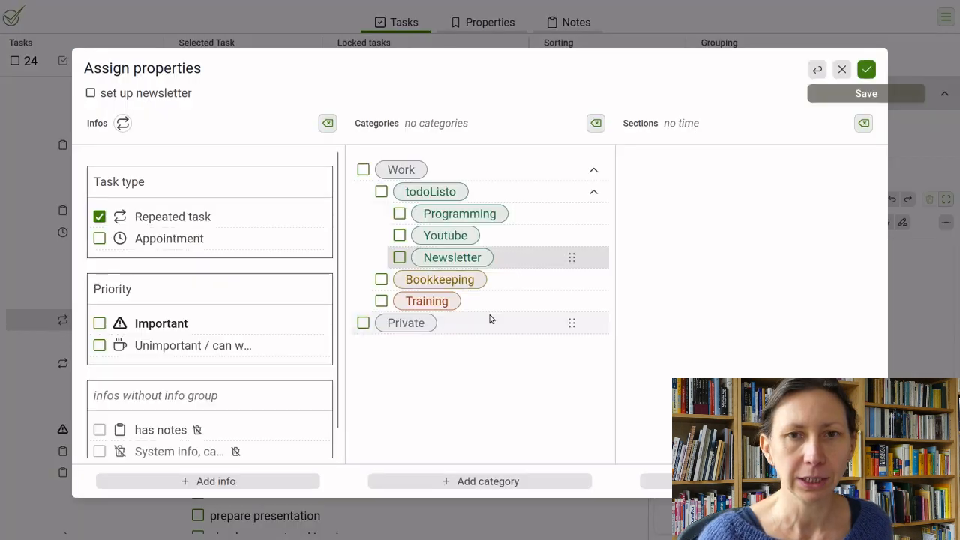
click(399, 256)
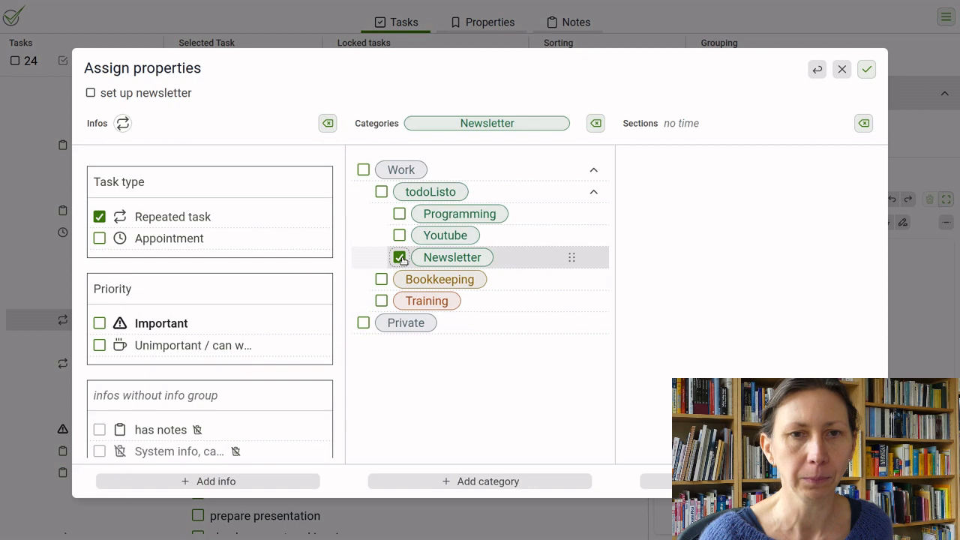
key(Return)
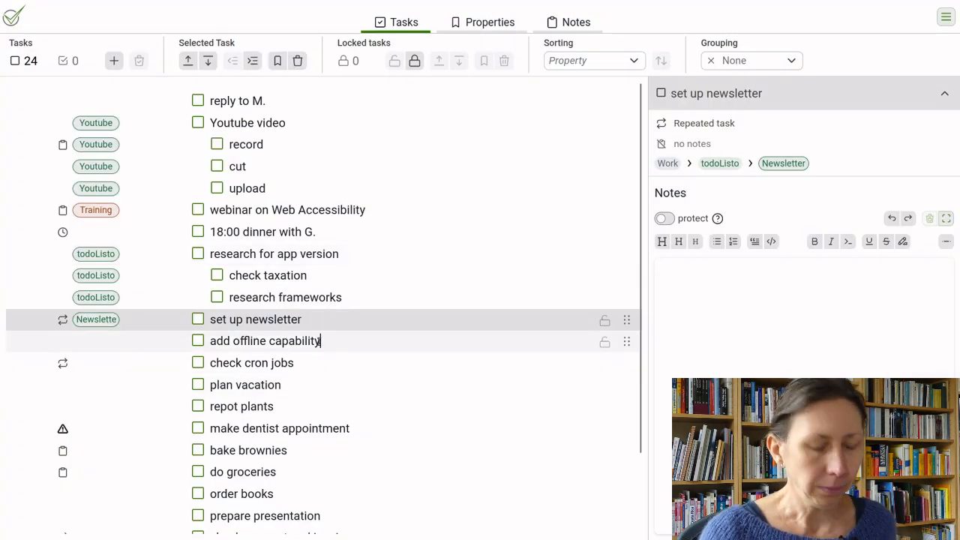
- Assign the "Programming" category to the task "add offline capability"
click(321, 340)
key(ctrl+Return)
click(399, 214)
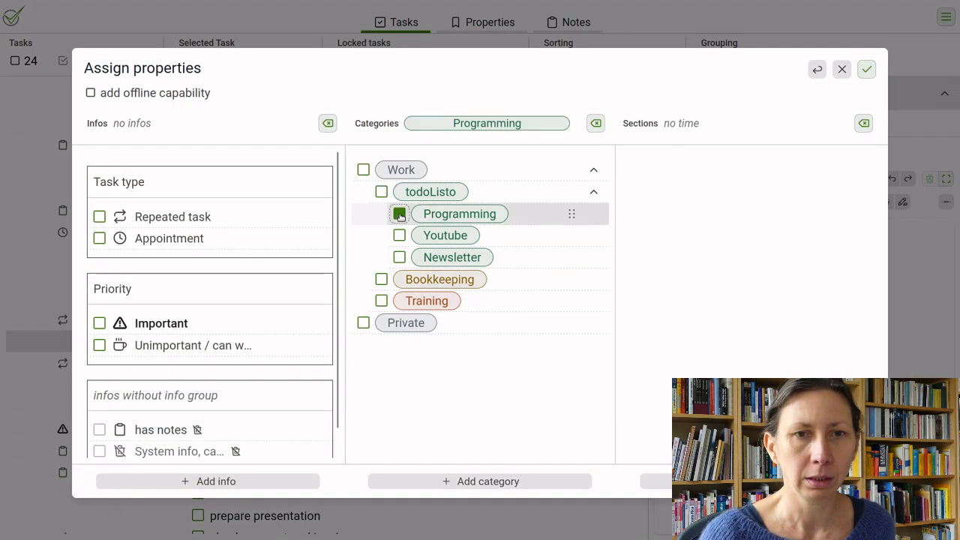
key(Return)
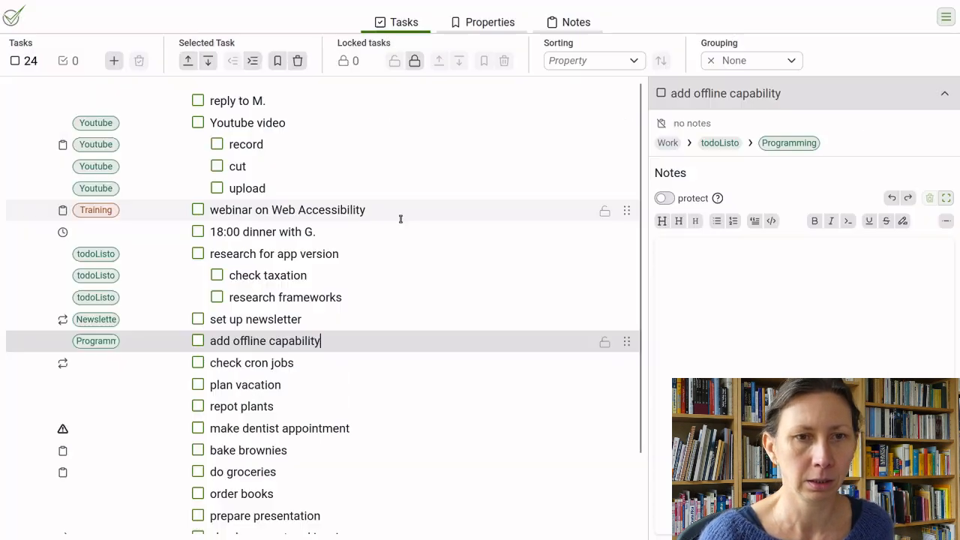
- Assign the "todoListo" category to the task "check cron jobs"
click(323, 365)
key(ctrl+Return)
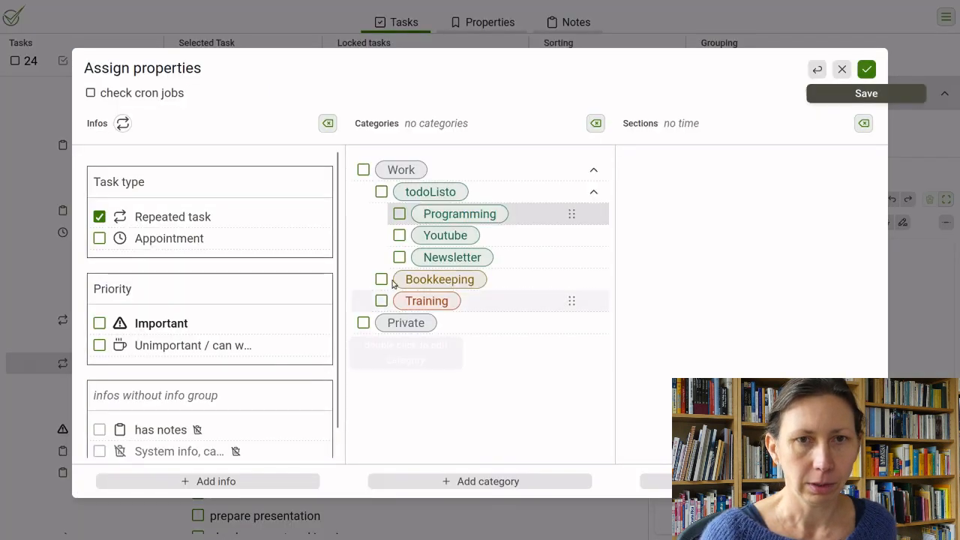
click(381, 191)
key(Return)
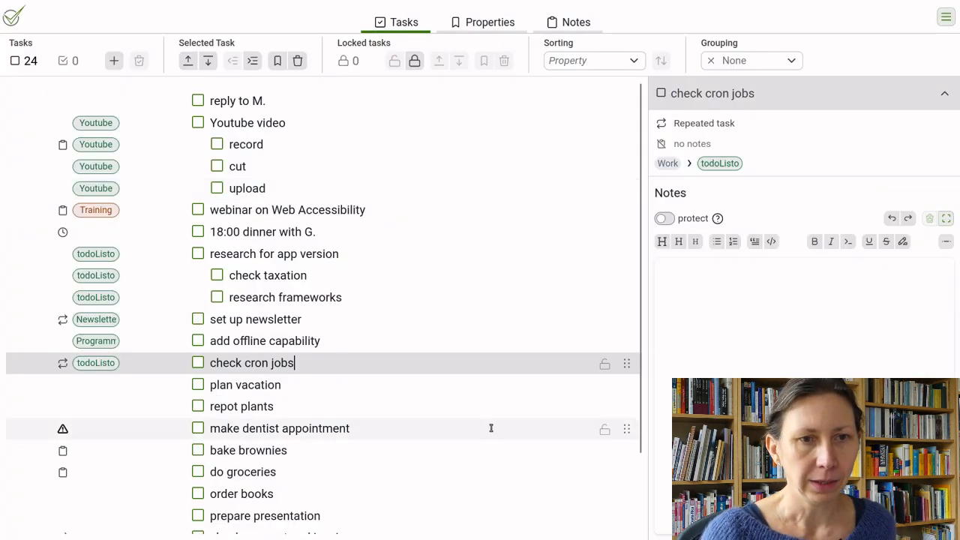
- Assign the "Private" category to "plan vacation", "repot plants", "make dentist appointment", "bake brownies", "do groceries" and "copy and clear out vacation photos" together
click(605, 385)
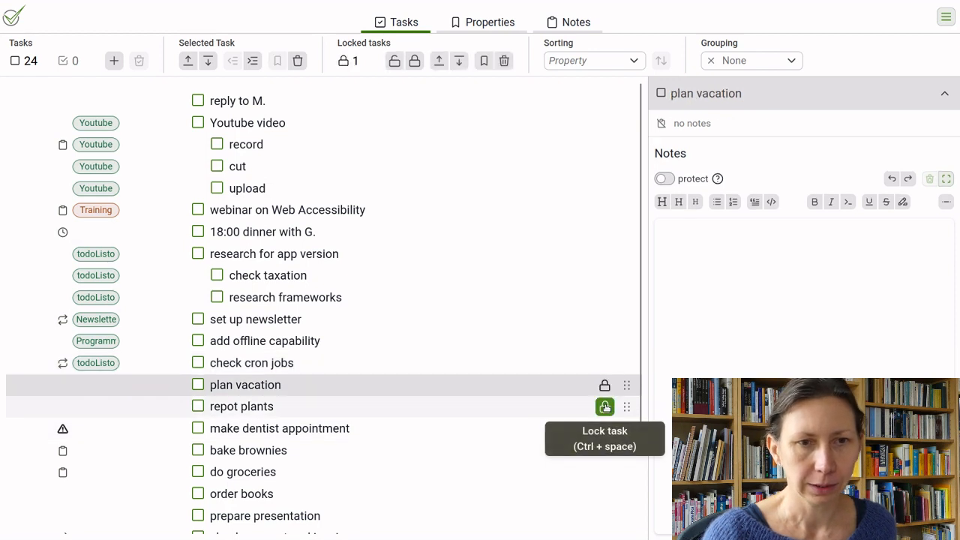
click(604, 407)
scroll(604, 390, down, 1)
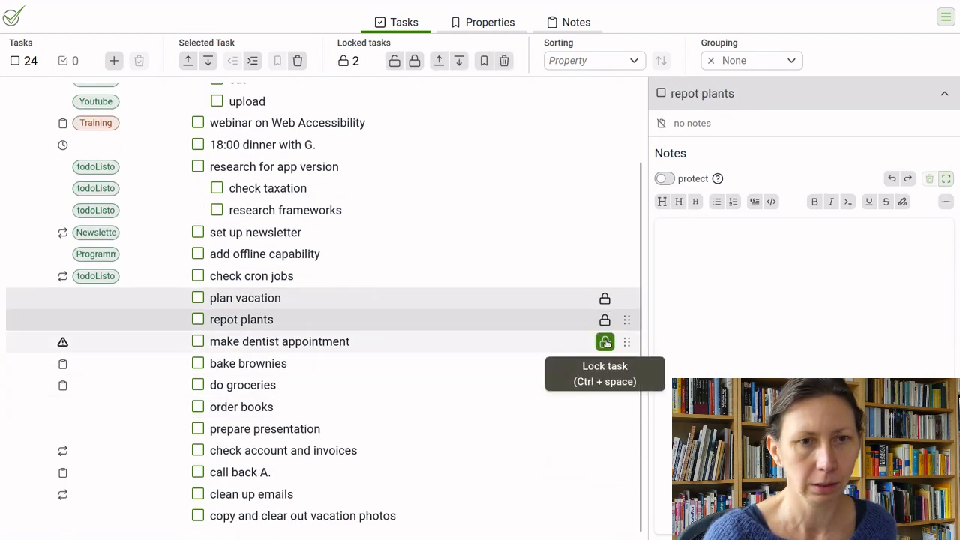
click(604, 341)
click(604, 363)
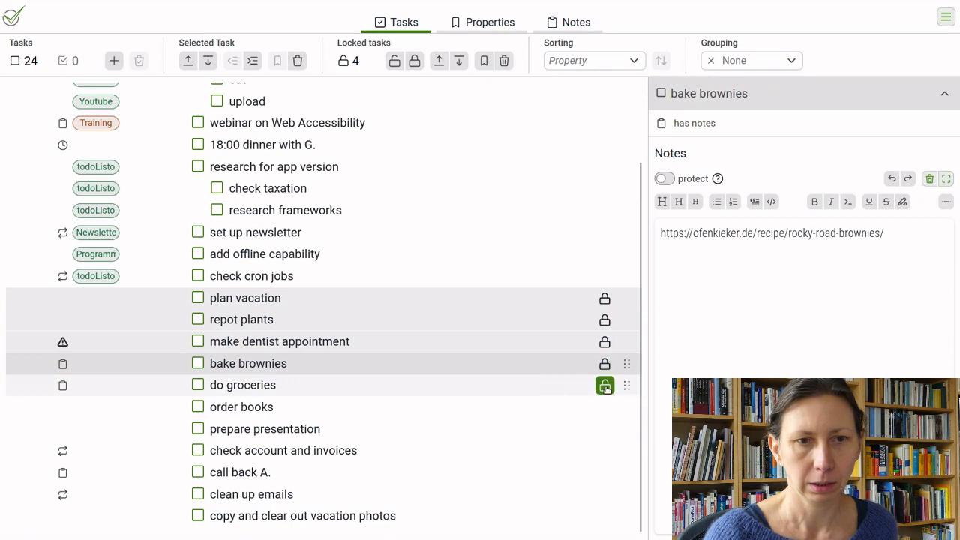
click(605, 385)
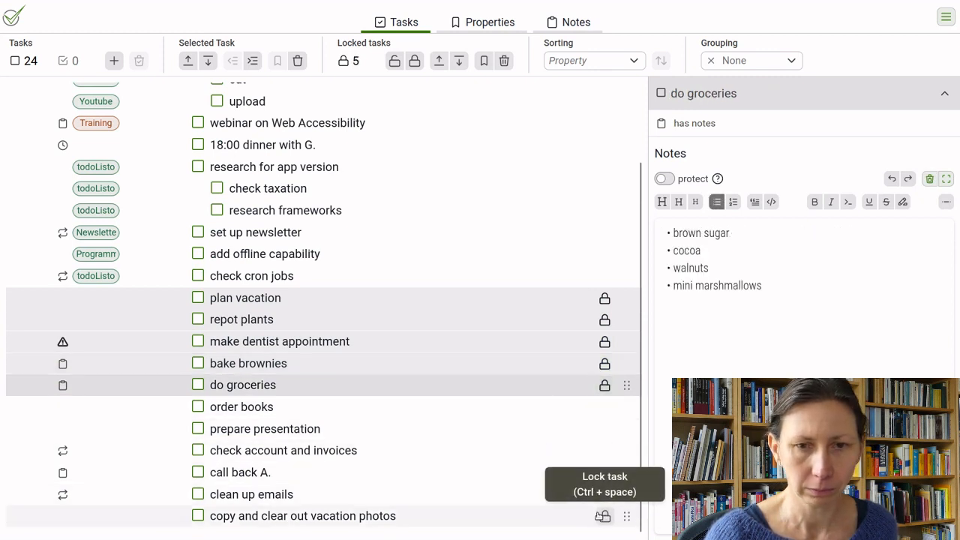
click(605, 515)
click(439, 517)
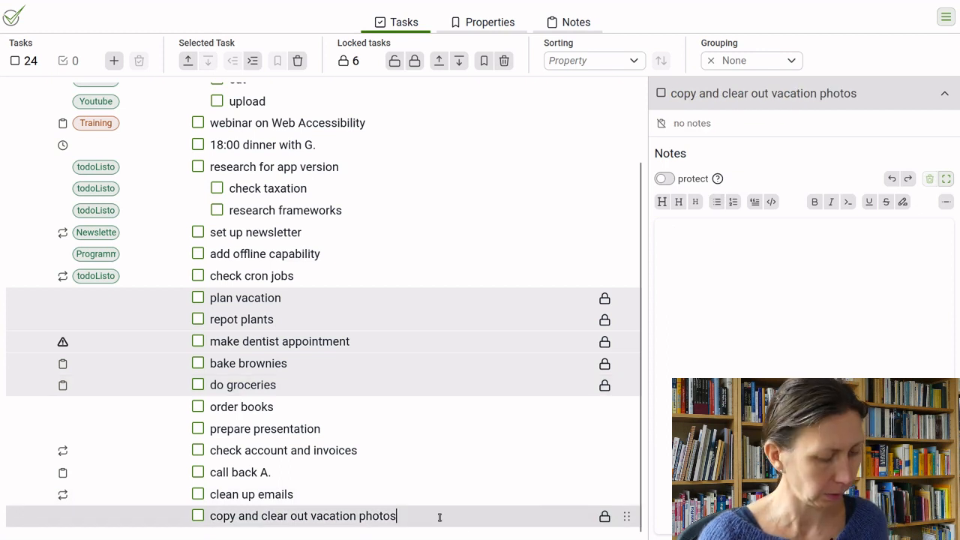
key(ctrl+p)
click(363, 387)
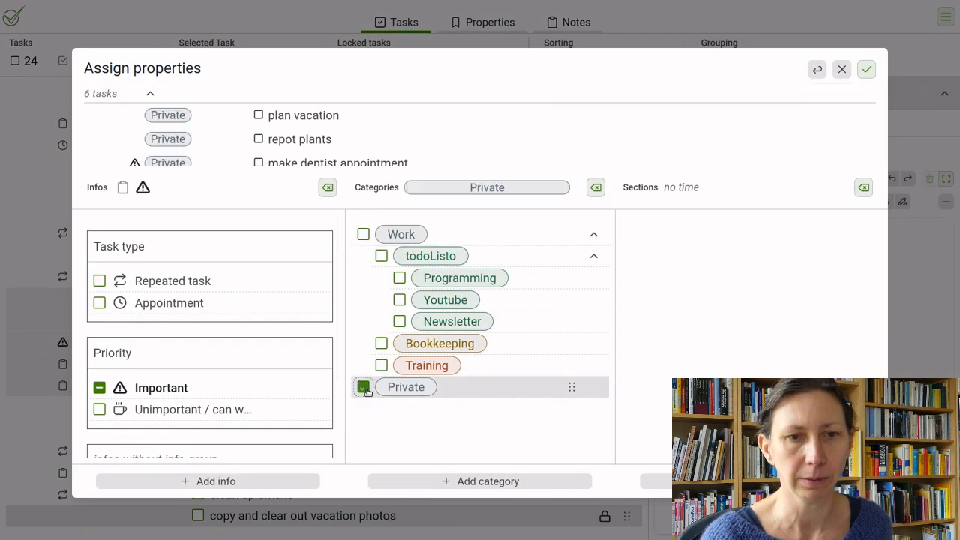
key(Return)
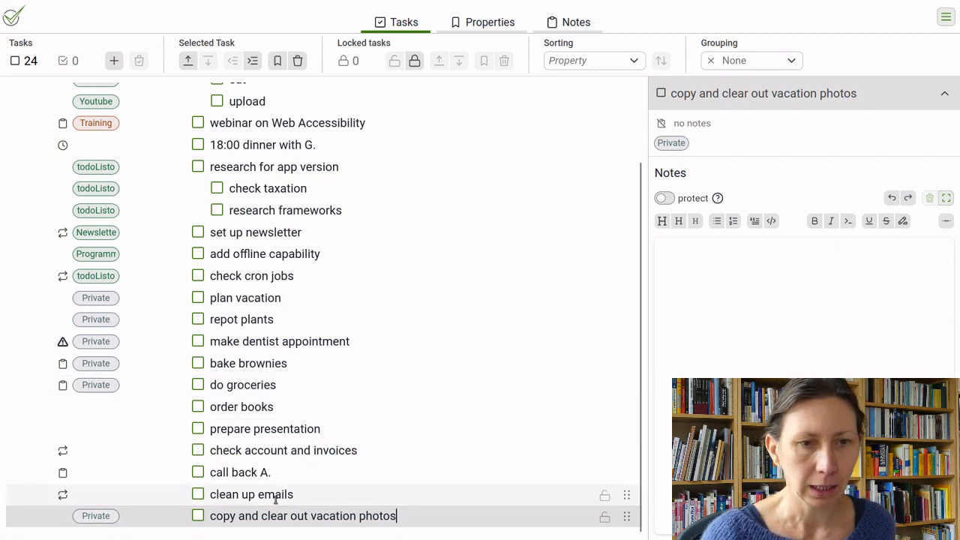
- Assign the "Bookkeeping" category to the task "check account and invoices"
click(257, 450)
key(alt+p)
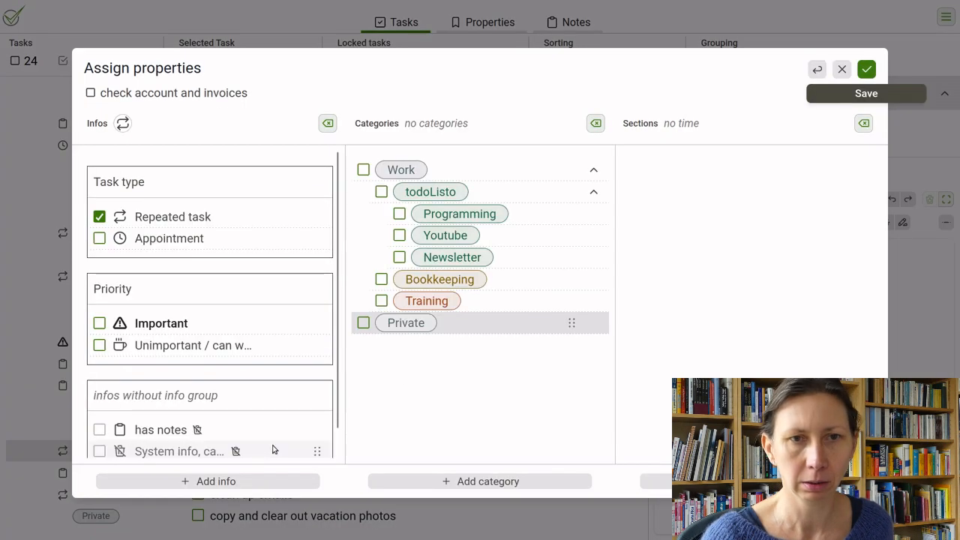
click(382, 279)
key(Return)
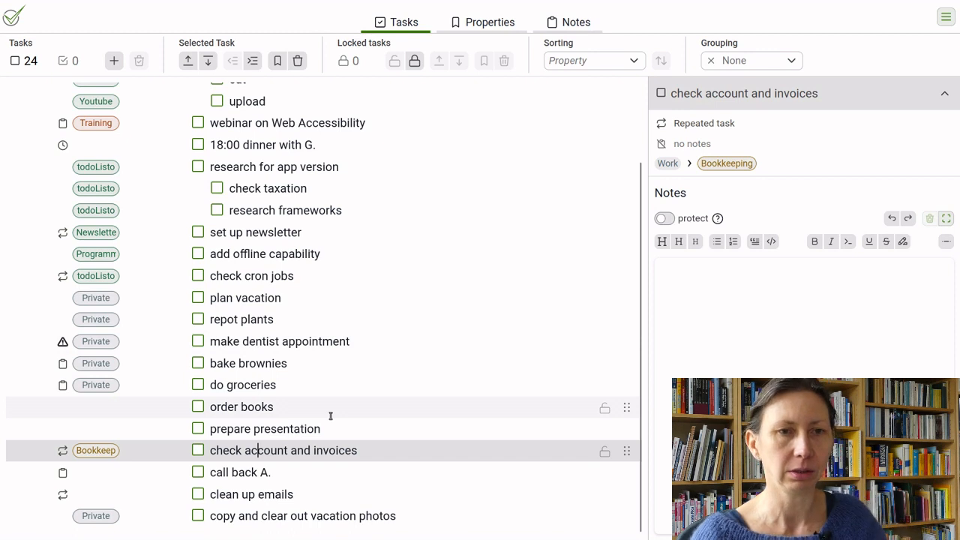
- Sort the whole task list by category
scroll(330, 416, up, 2)
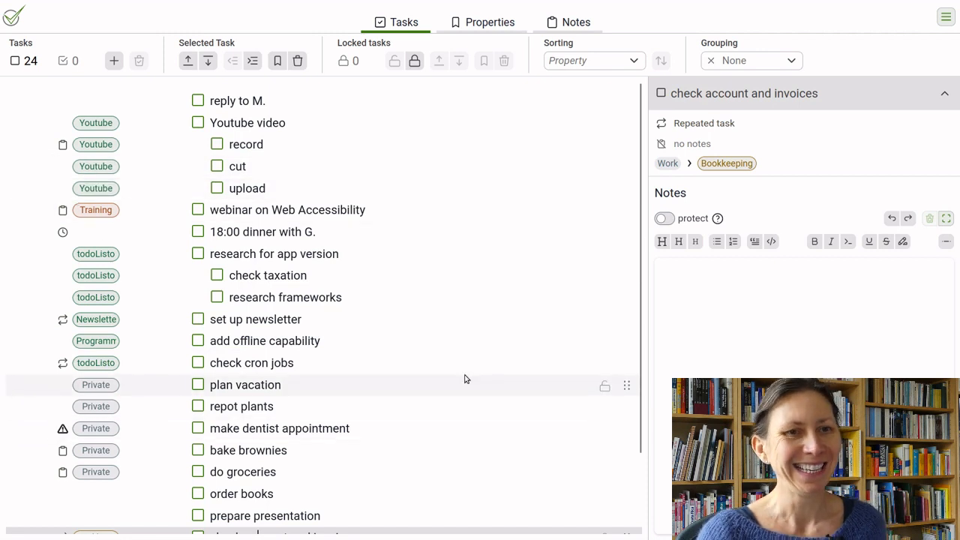
scroll(465, 377, down, 2)
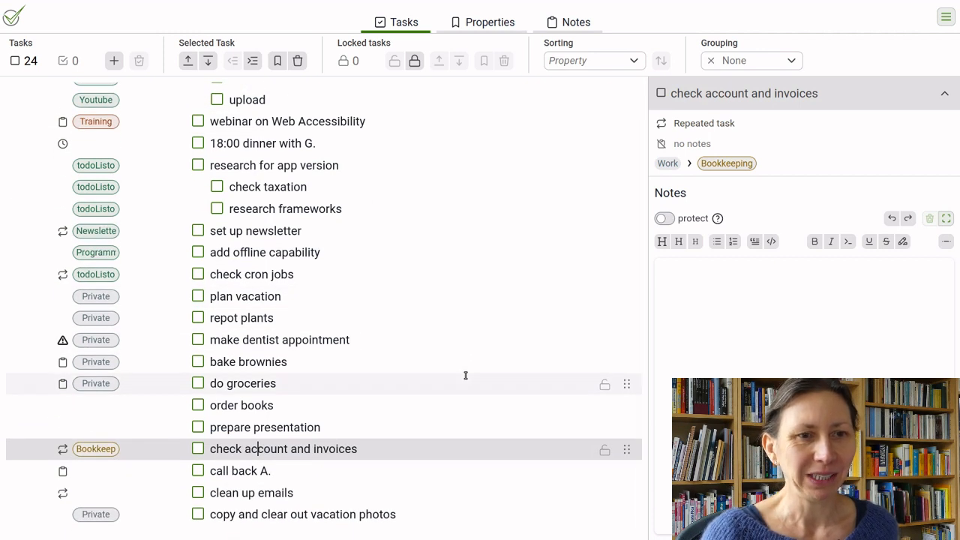
scroll(465, 376, up, 2)
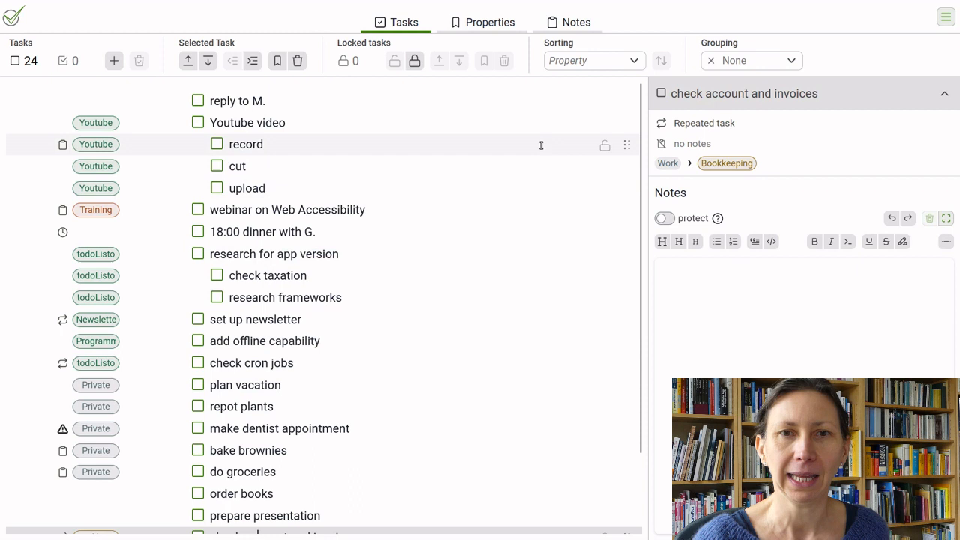
click(628, 61)
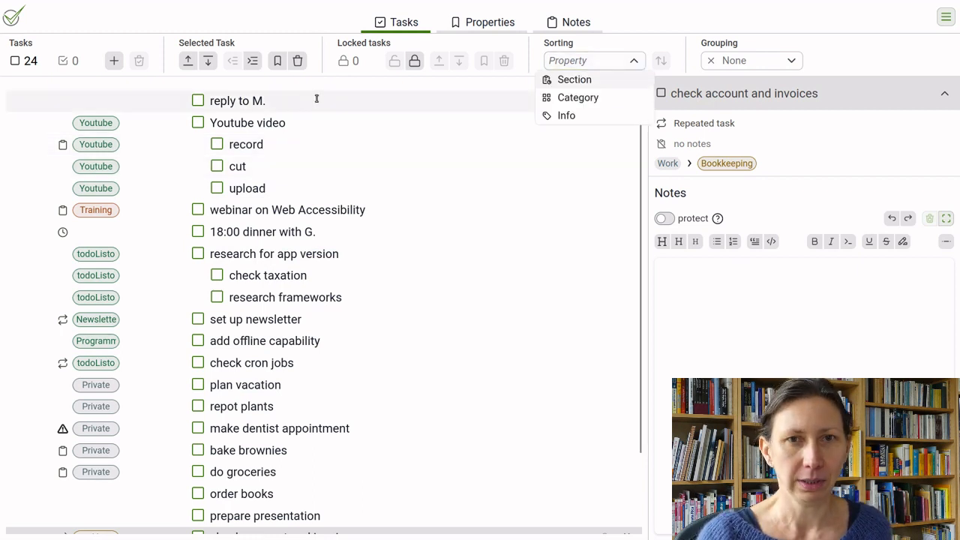
click(584, 98)
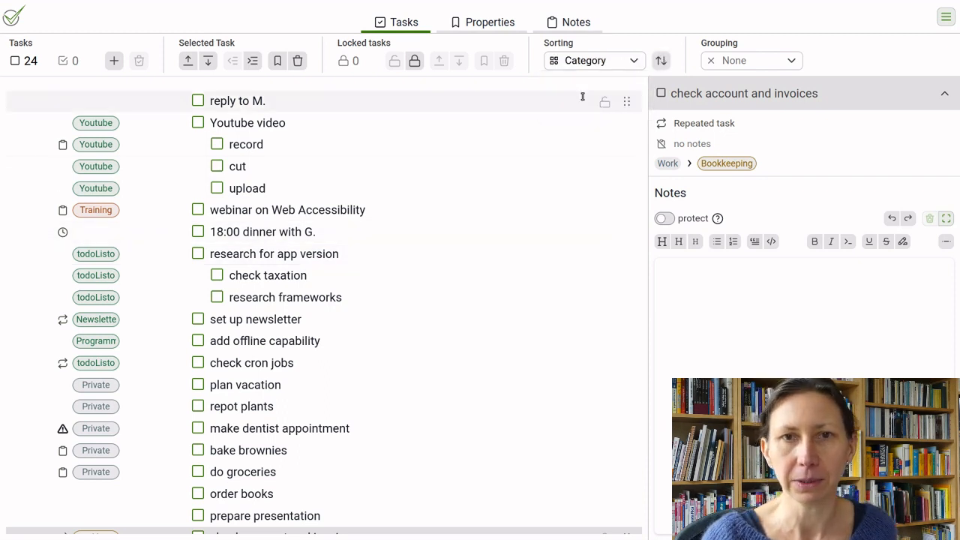
click(660, 60)
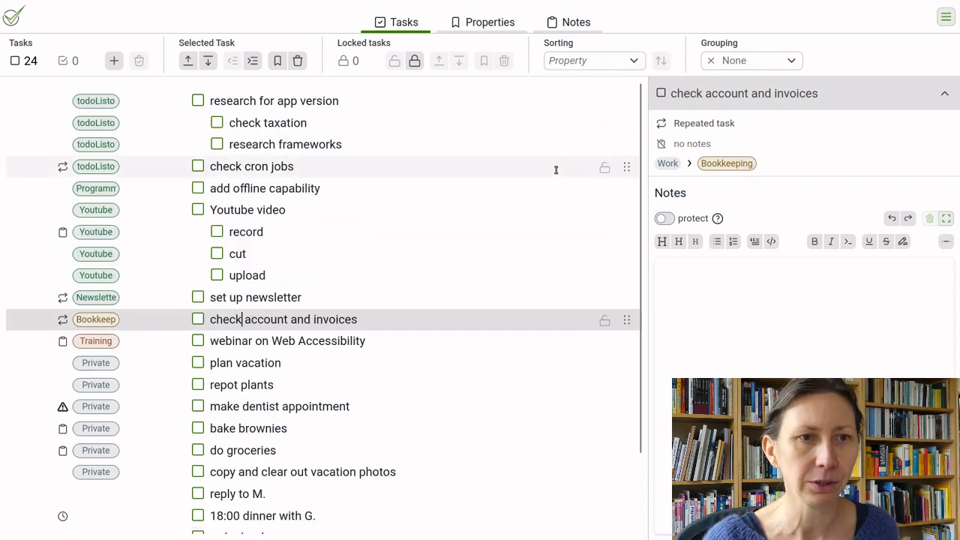
- Assign the "Work" category to the tasks "reply to M.", "call back A.", "clean up emails" and "prepare presentation" together
scroll(556, 170, down, 2)
scroll(556, 169, up, 2)
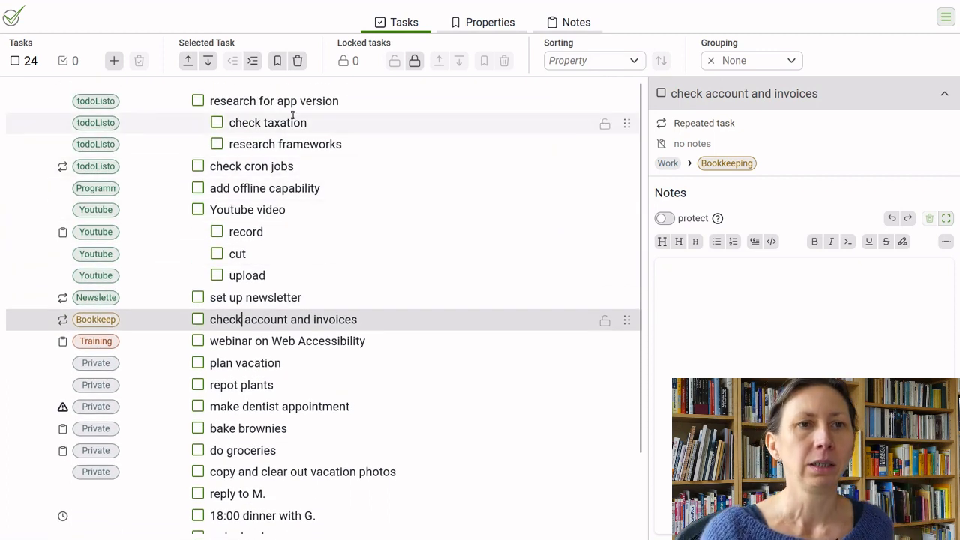
scroll(480, 298, down, 2)
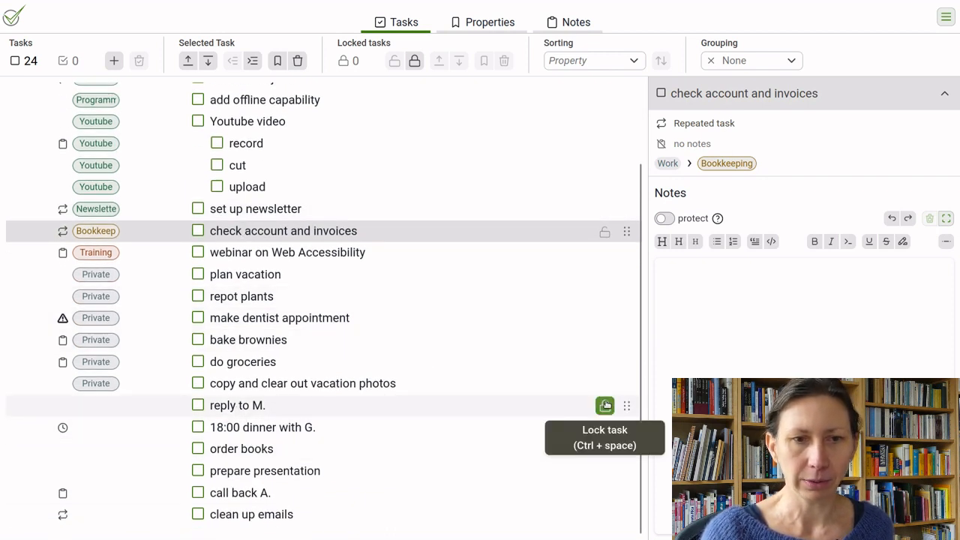
click(605, 405)
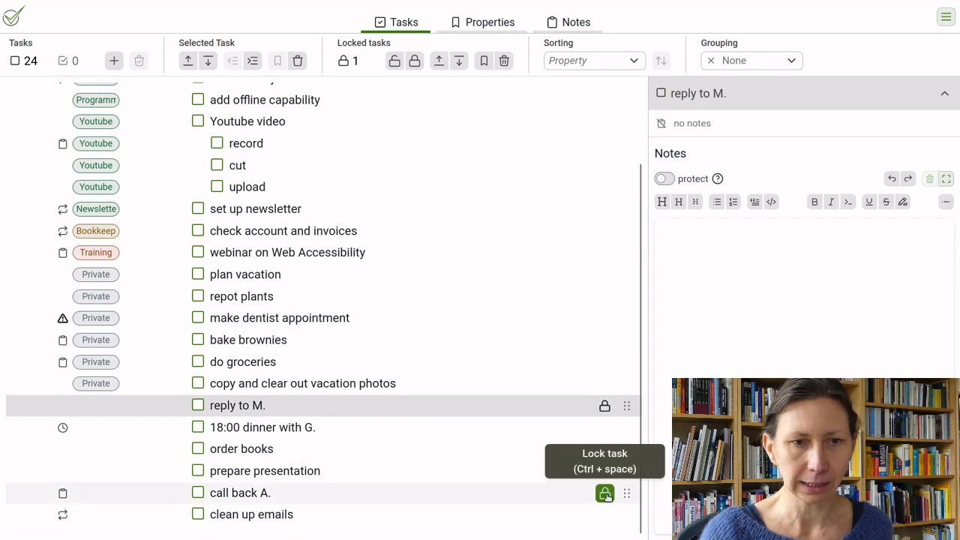
click(605, 493)
click(605, 515)
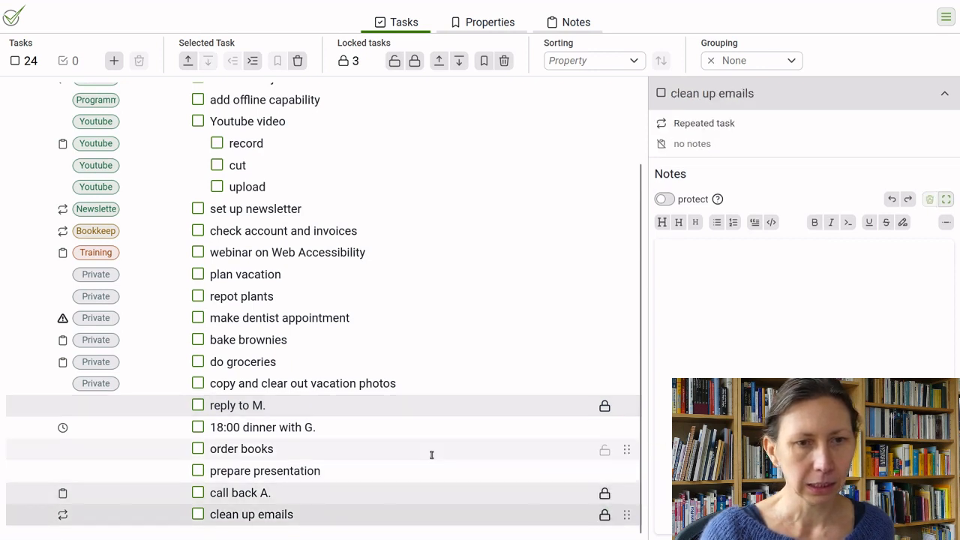
click(604, 471)
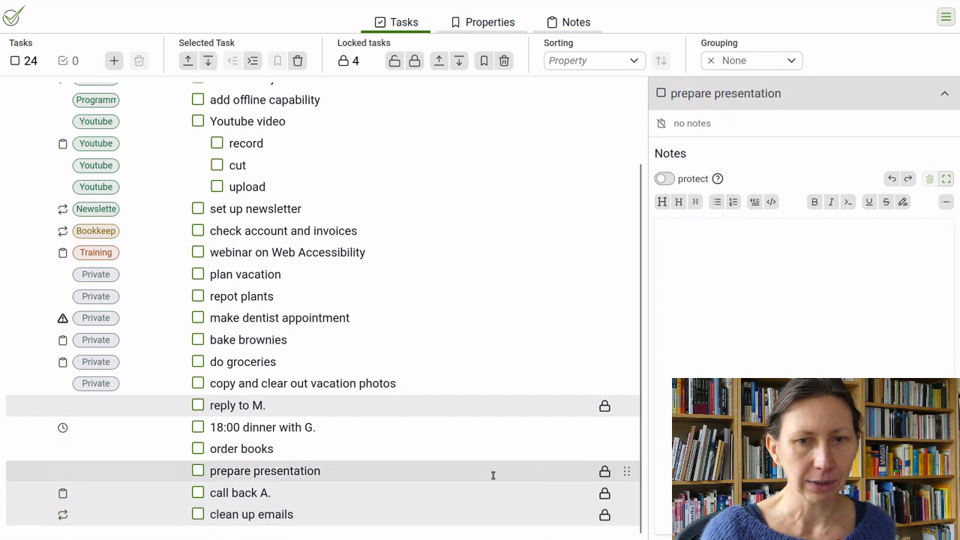
click(491, 474)
key(alt+p)
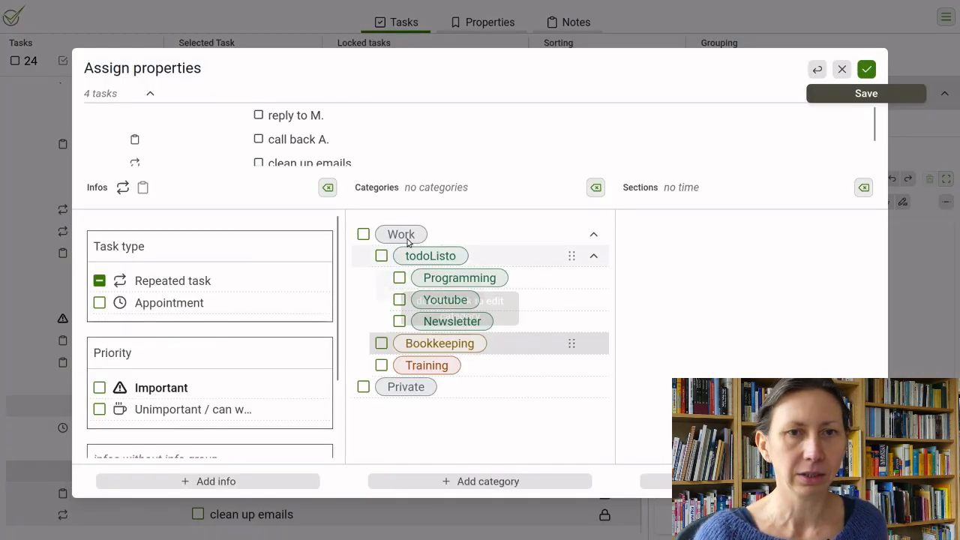
click(363, 236)
key(Return)
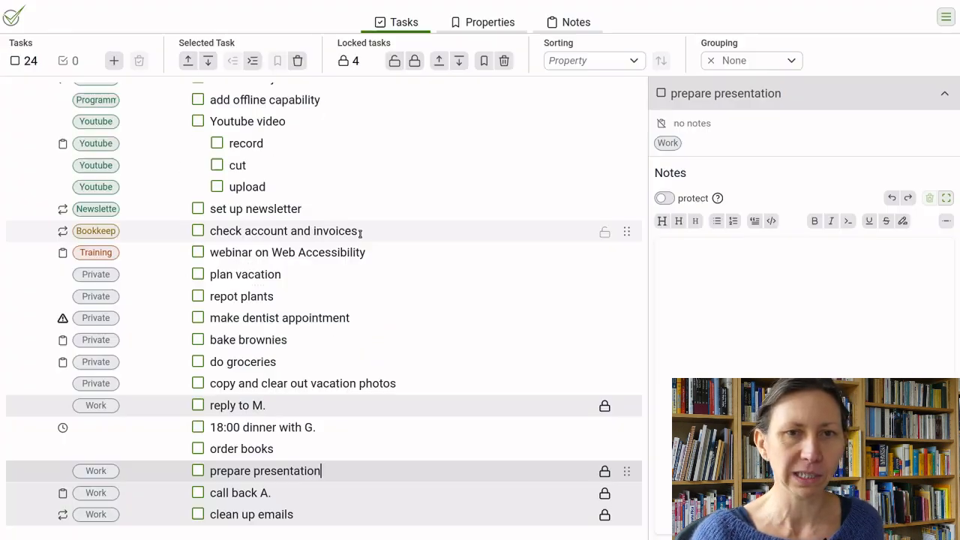
- Sort the task list by category again to regroup the tasks newly assigned to "Work", and review the order
click(628, 60)
click(578, 98)
click(659, 60)
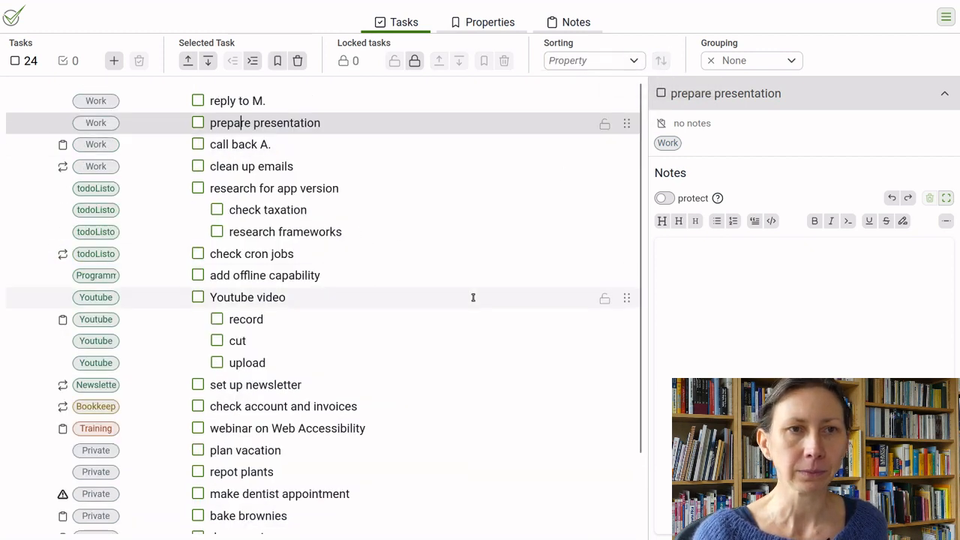
scroll(472, 297, down, 1)
scroll(472, 297, down, 2)
scroll(472, 297, up, 2)
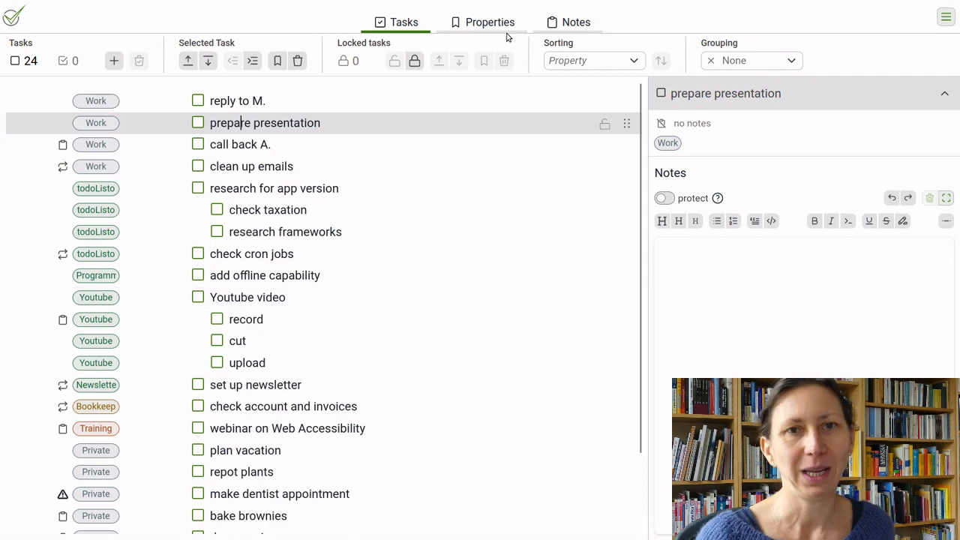
- In the properties' time sections, add an unnamed day section for today, November 28, 2023
click(483, 22)
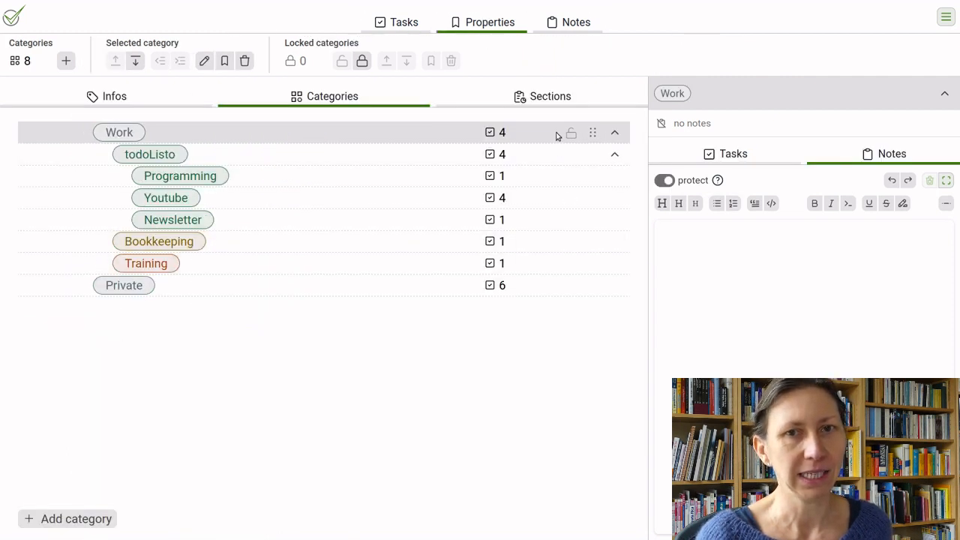
click(551, 98)
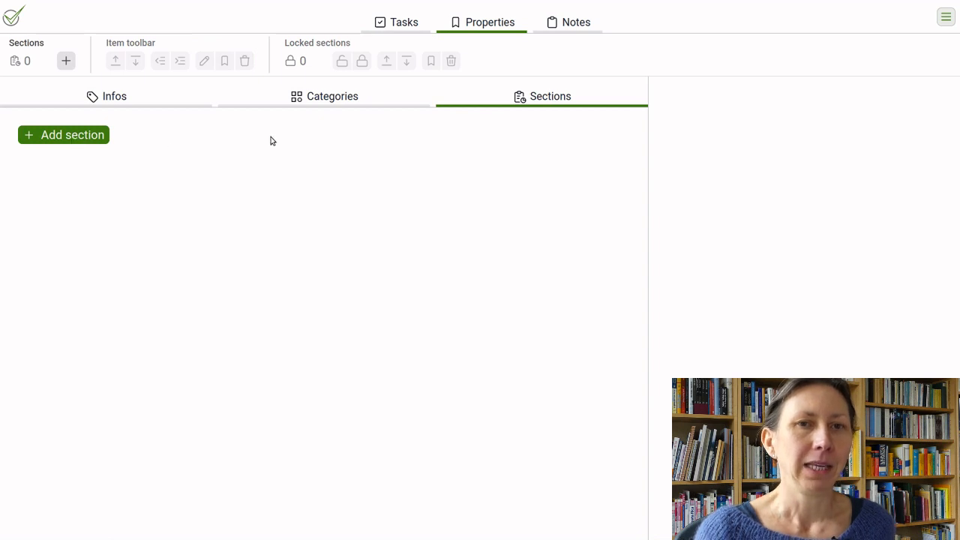
click(346, 102)
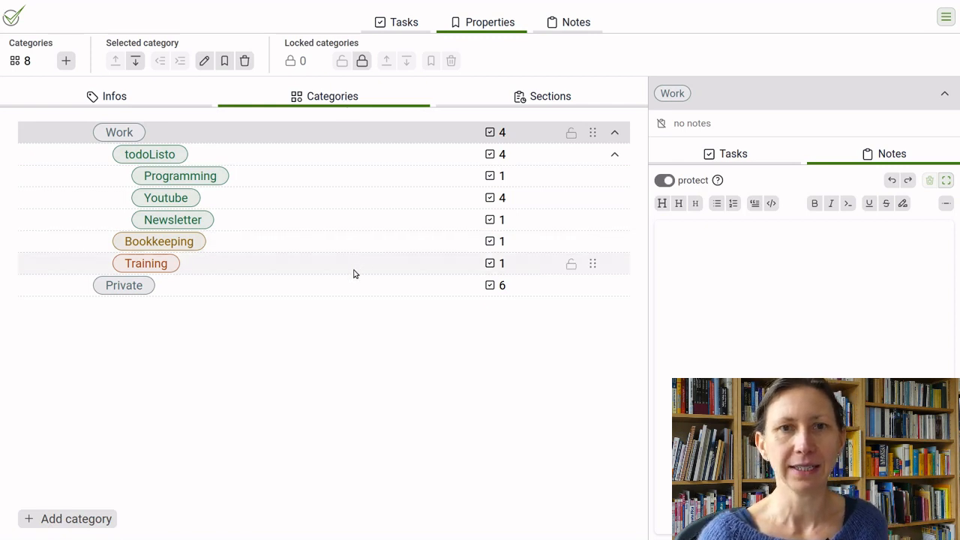
click(556, 96)
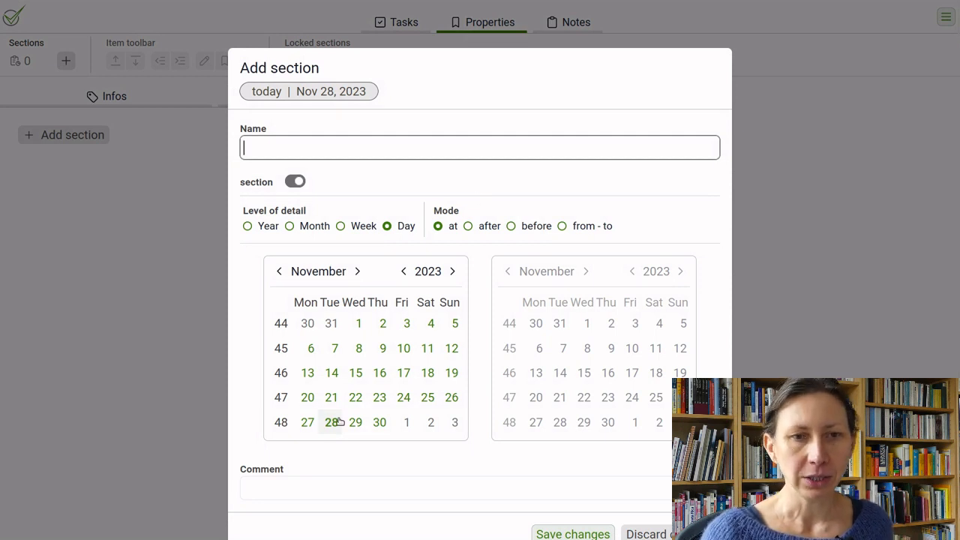
click(573, 533)
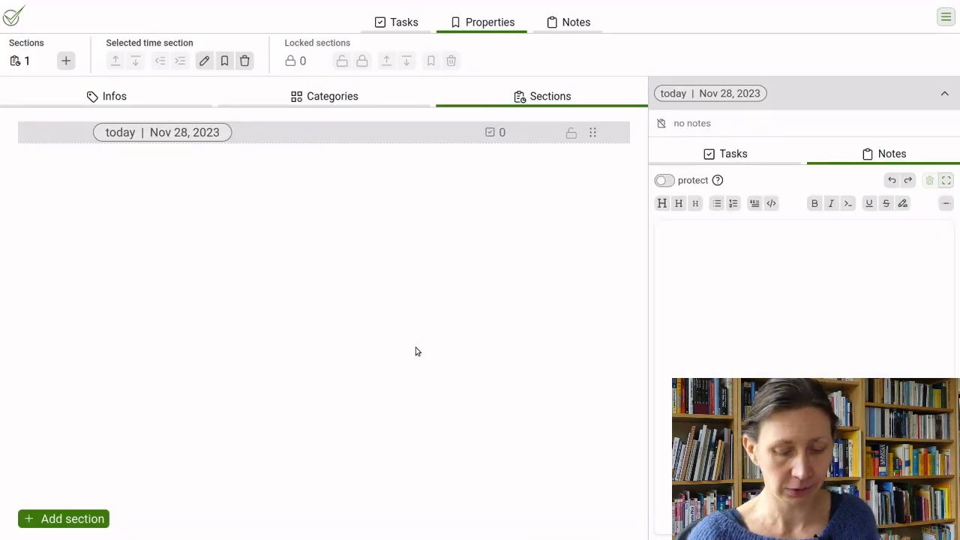
- Add three separate unnamed day sections for November 29, November 30 and December 1, 2023
key(Return)
click(357, 423)
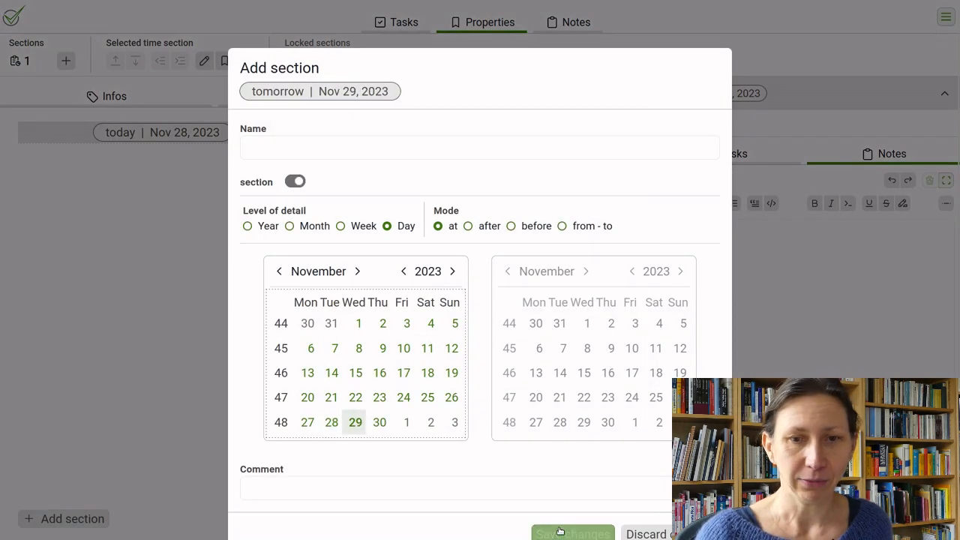
click(572, 533)
key(Return)
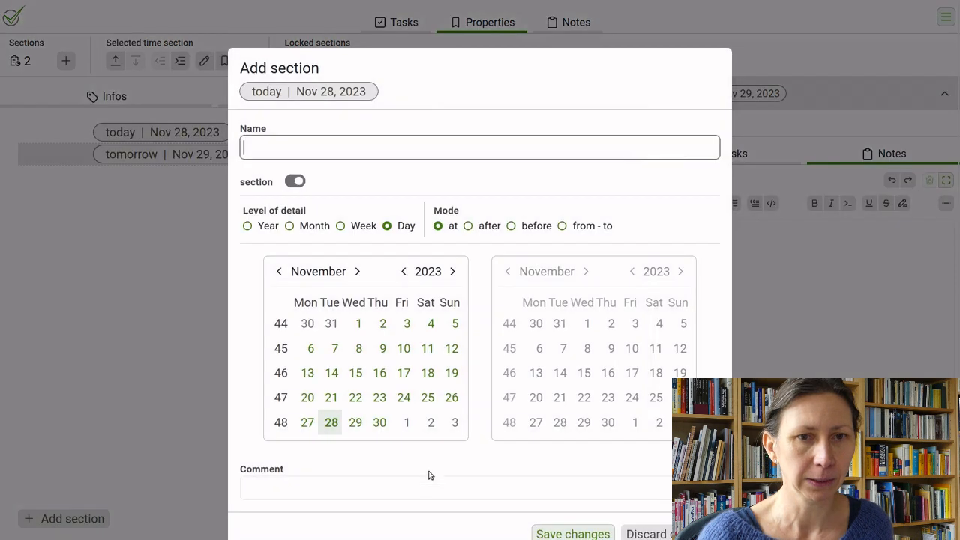
click(380, 422)
click(573, 533)
key(Return)
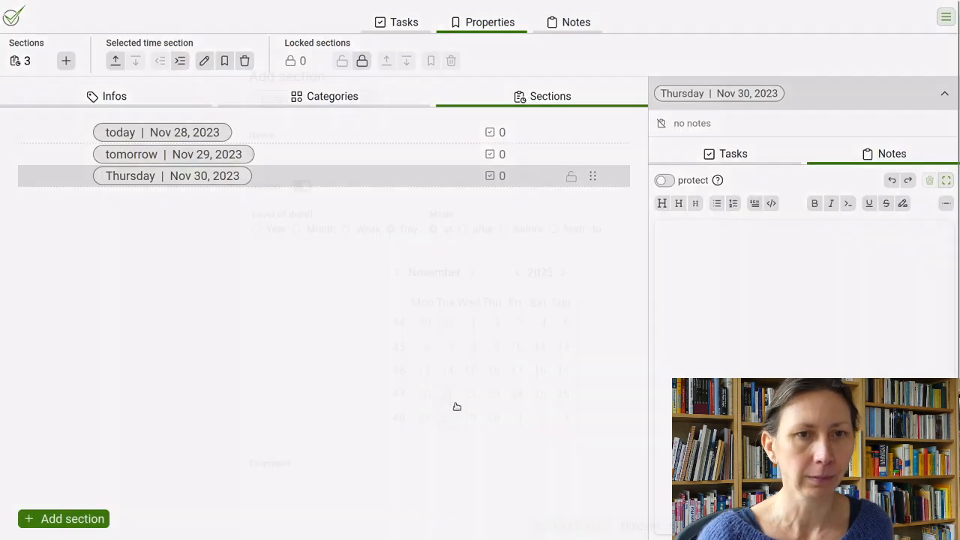
click(405, 422)
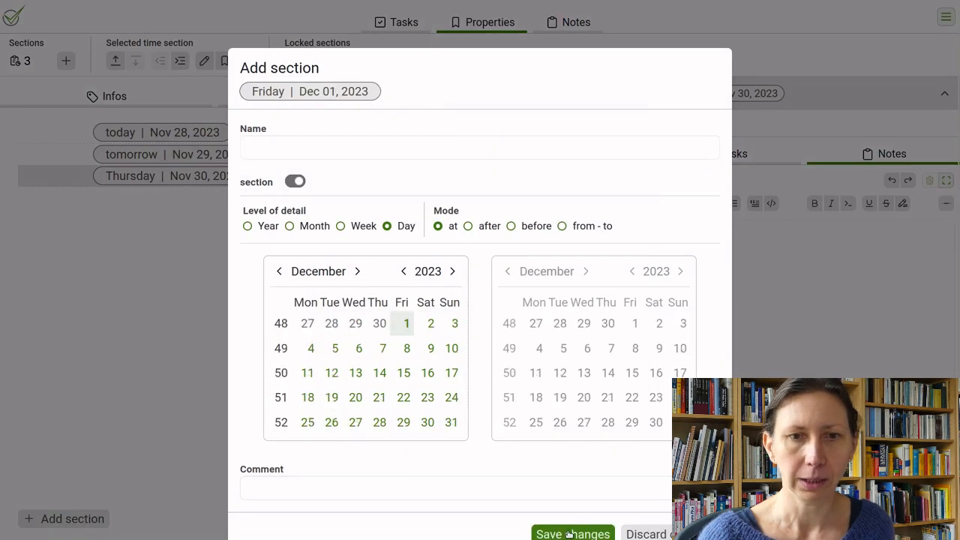
click(568, 533)
- Add a day-level time section named "Weekend" running from December 2 to December 3, 2023
key(Return)
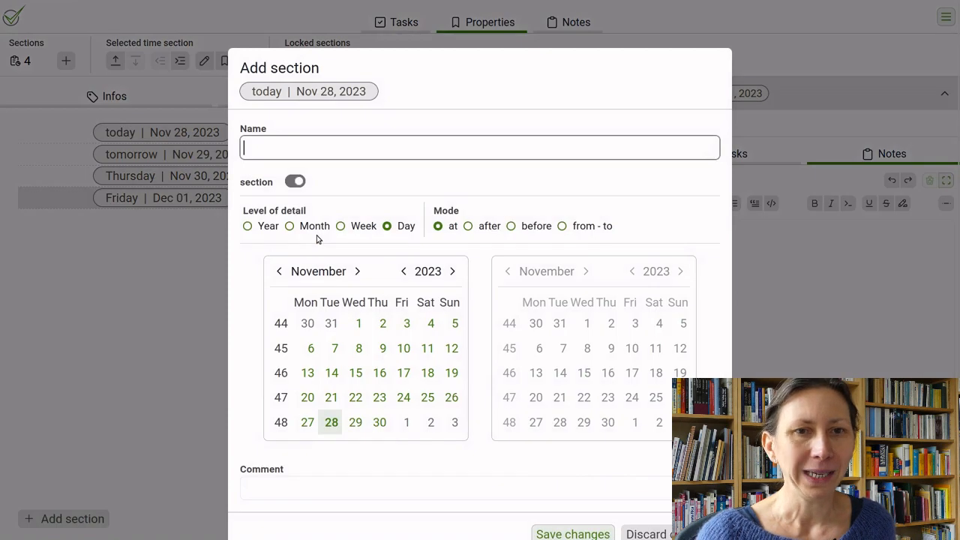
click(430, 422)
click(290, 145)
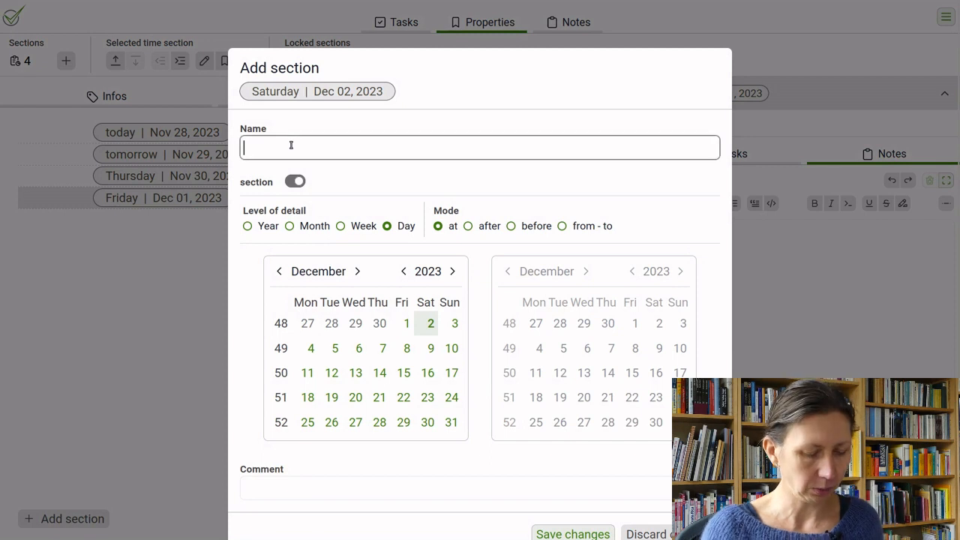
text(Weekend)
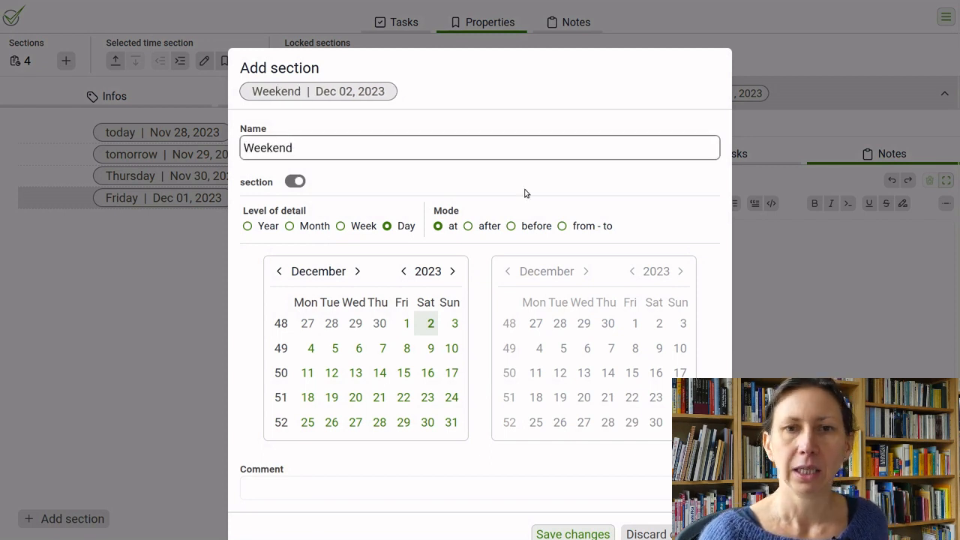
click(574, 225)
click(684, 324)
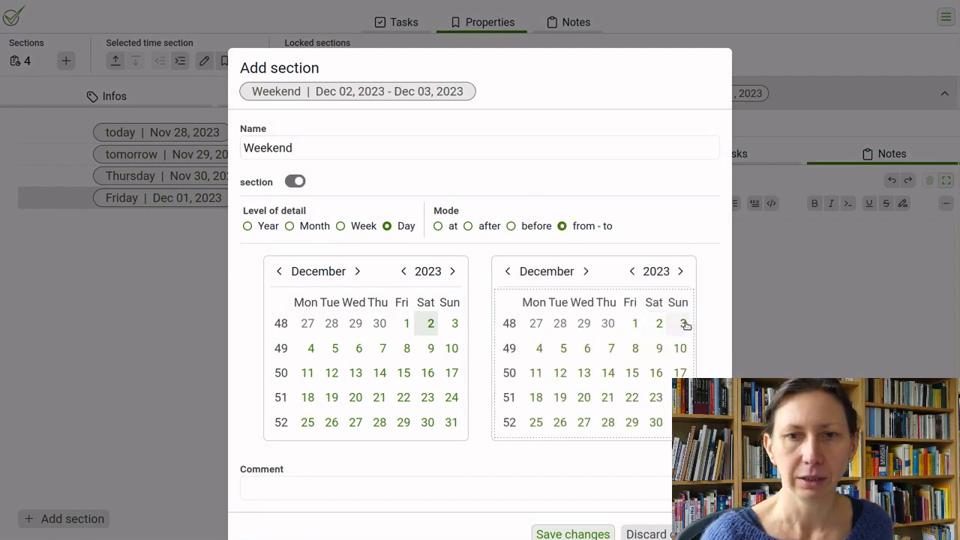
click(572, 533)
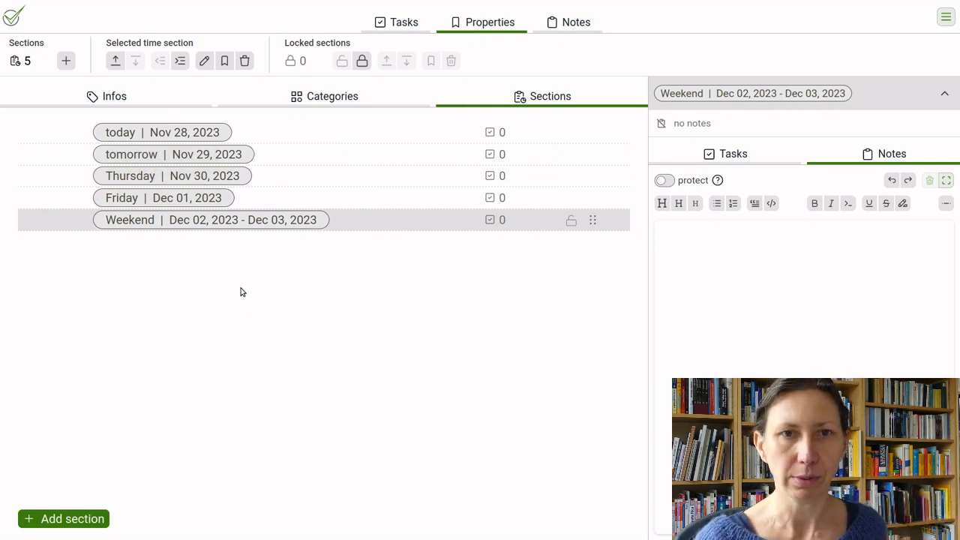
- In the task list, assign the "18:00 dinner with G." task to today's section, November 28, 2023
click(408, 22)
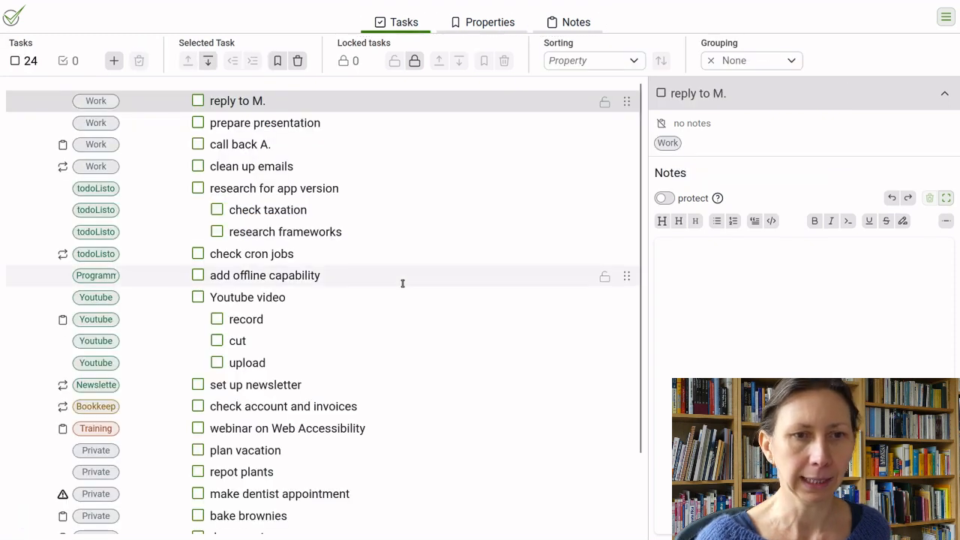
scroll(402, 283, down, 2)
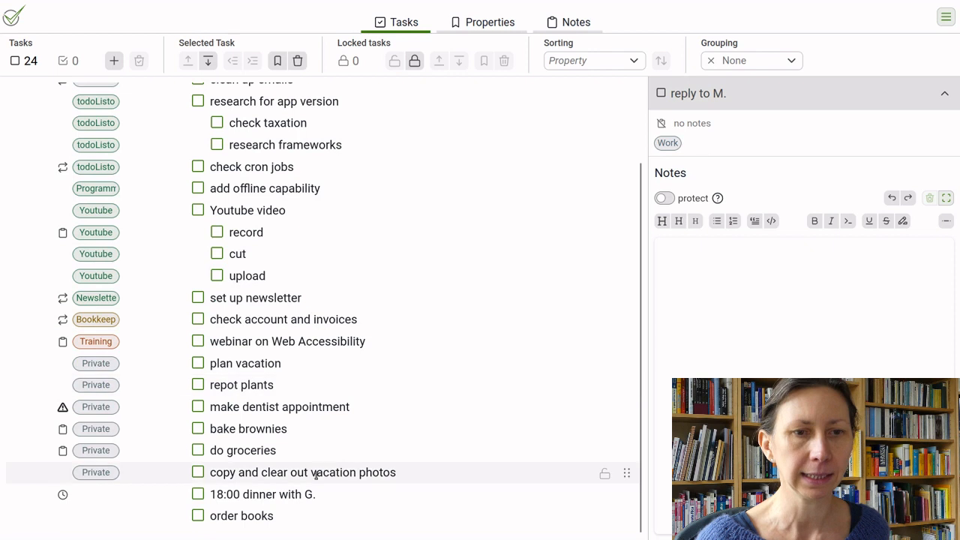
click(304, 494)
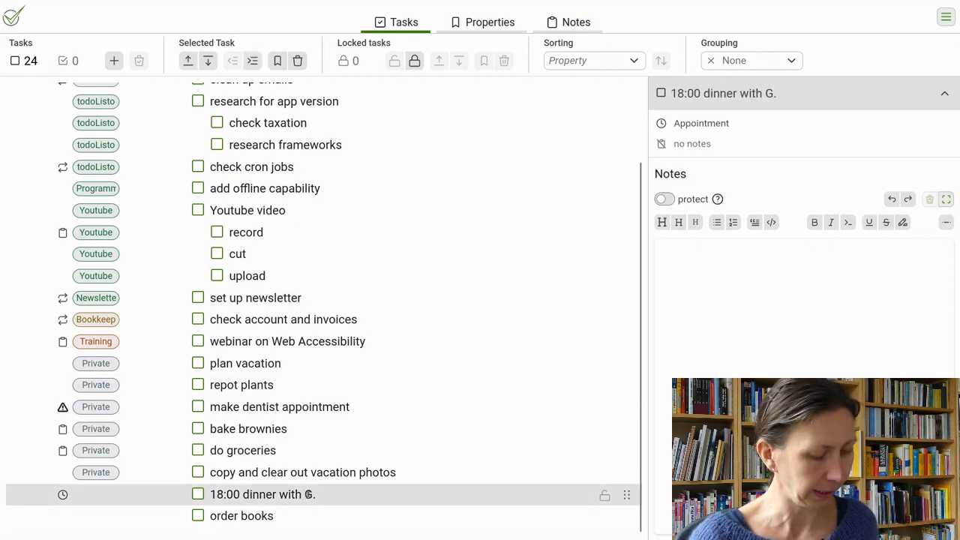
double_click(308, 494)
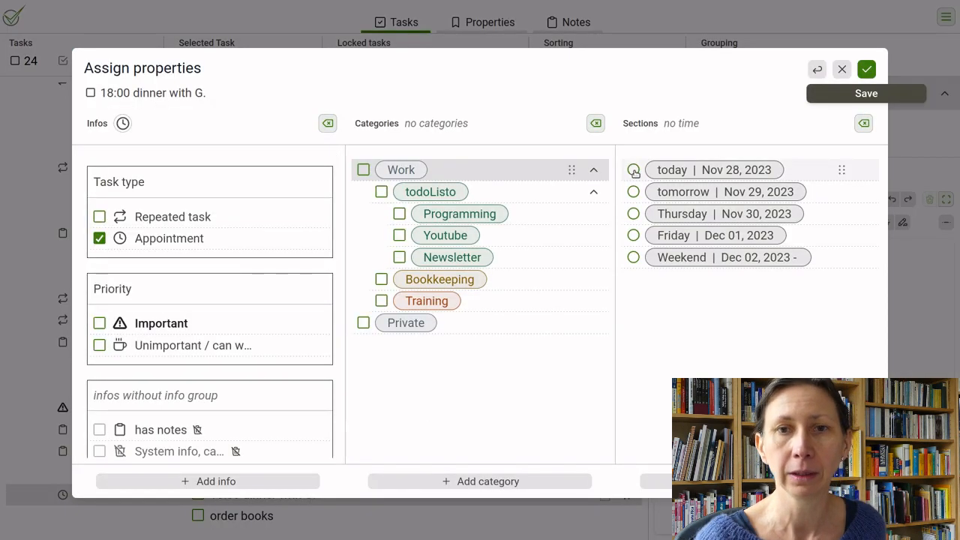
click(634, 171)
key(Return)
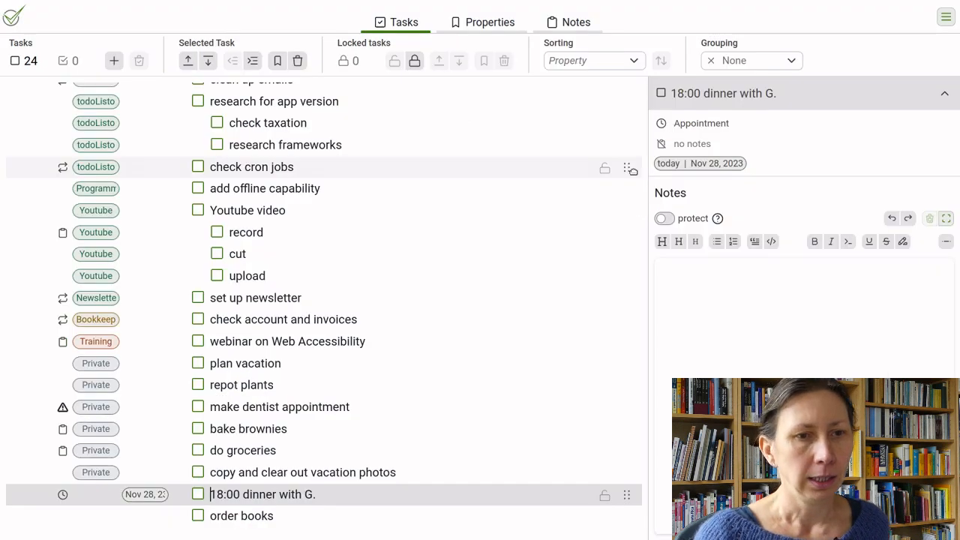
- Assign the "Youtube video" task together with its subtasks "record", "cut" and "upload" to today's section, November 28, 2023
scroll(426, 392, up, 3)
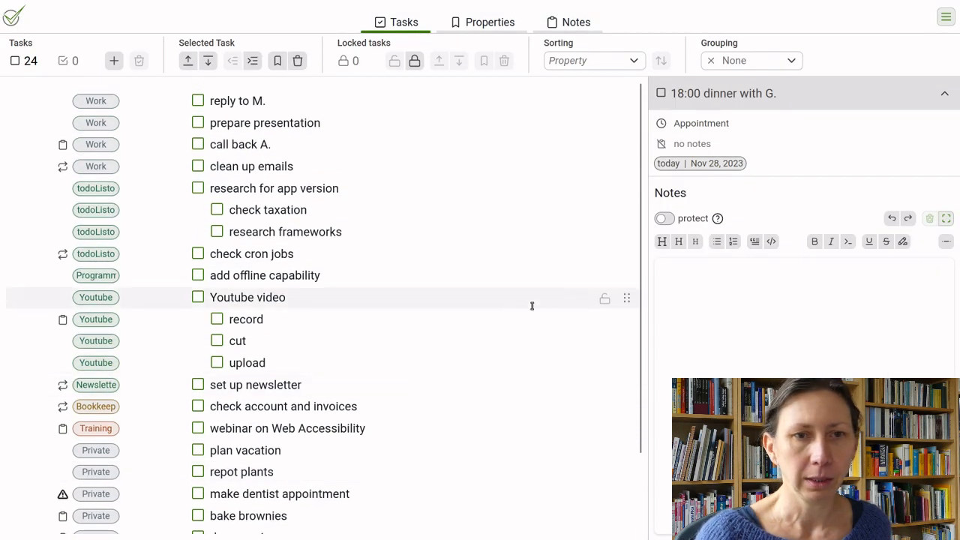
click(604, 297)
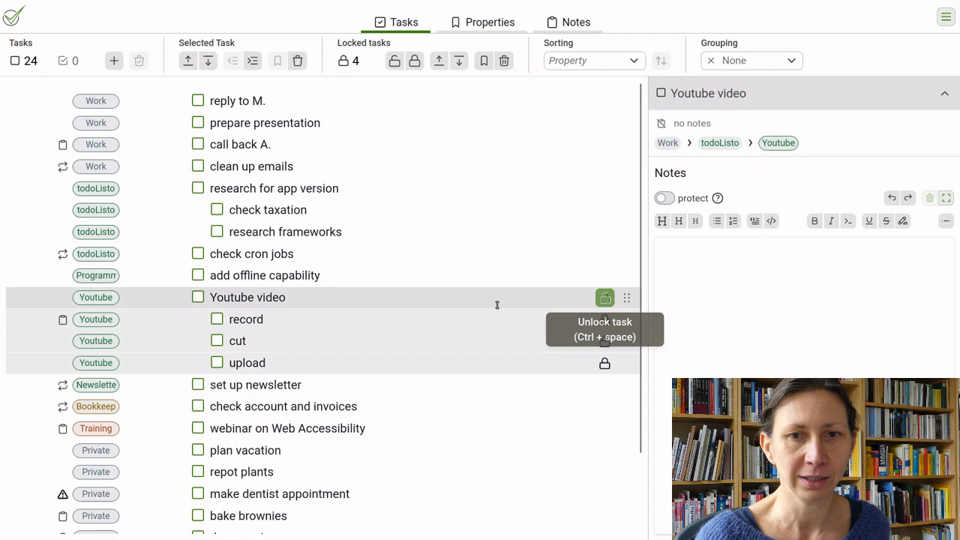
key(alt+p)
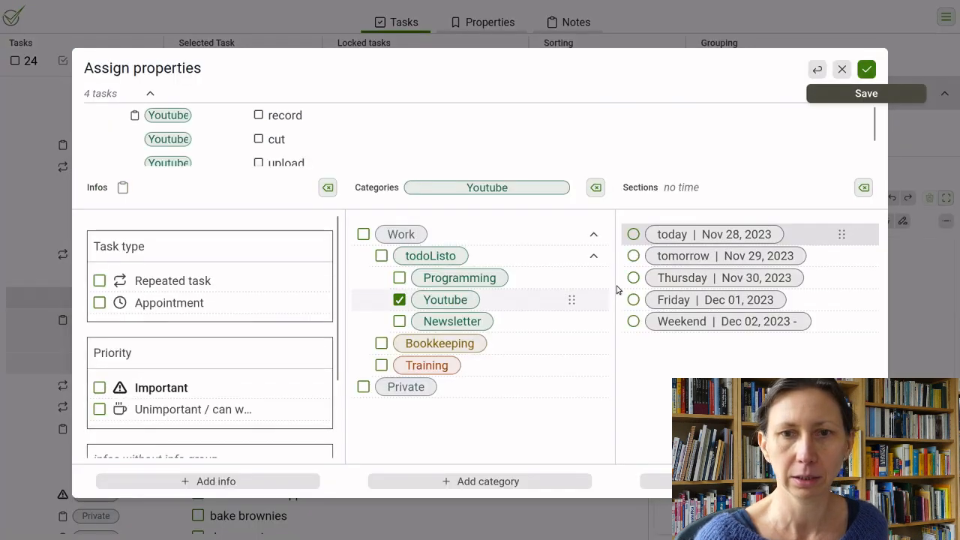
click(632, 235)
key(Return)
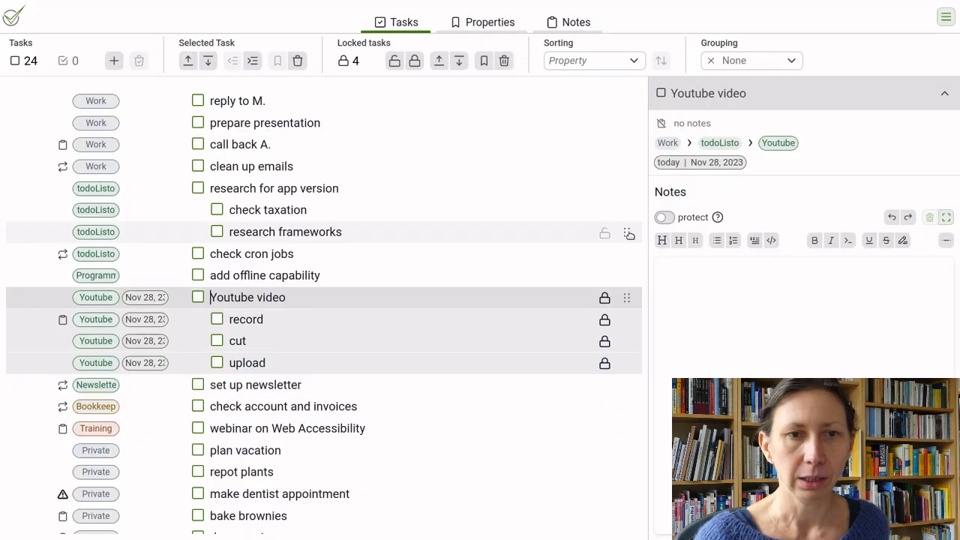
key(Escape)
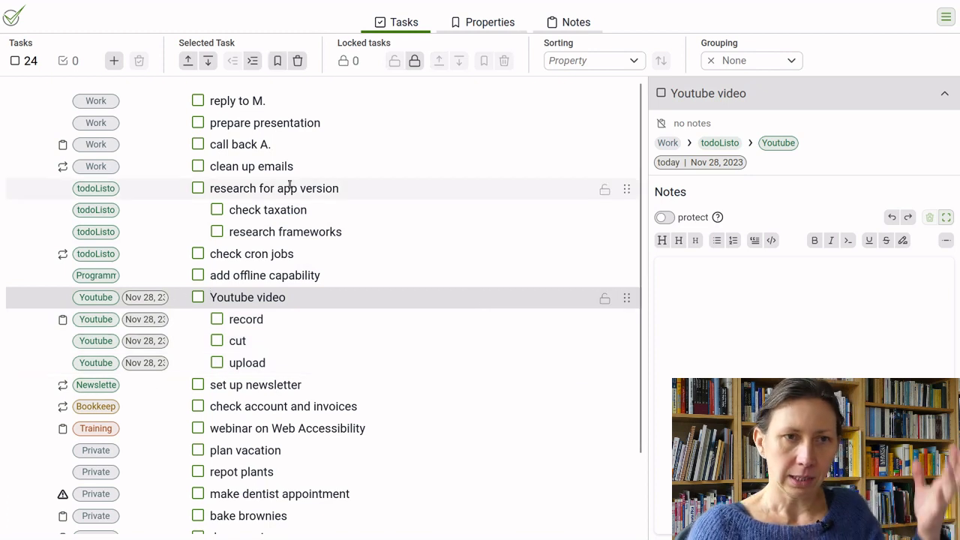
- Group the task list by time section
scroll(290, 243, down, 1)
scroll(290, 247, up, 1)
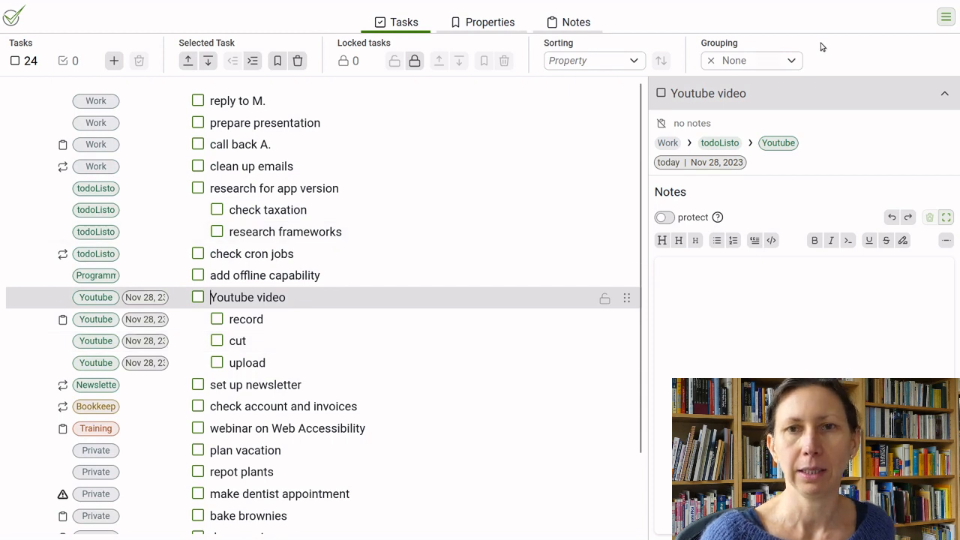
click(794, 61)
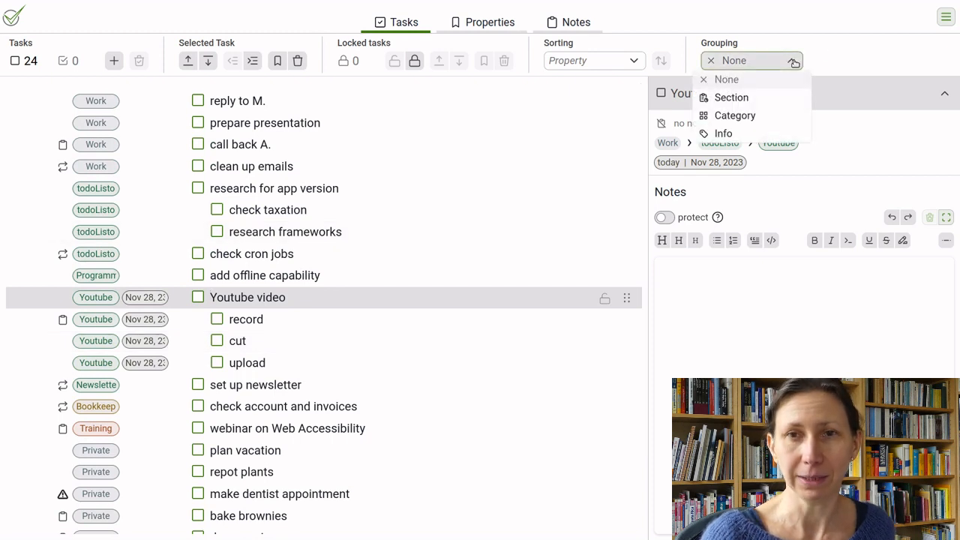
click(754, 100)
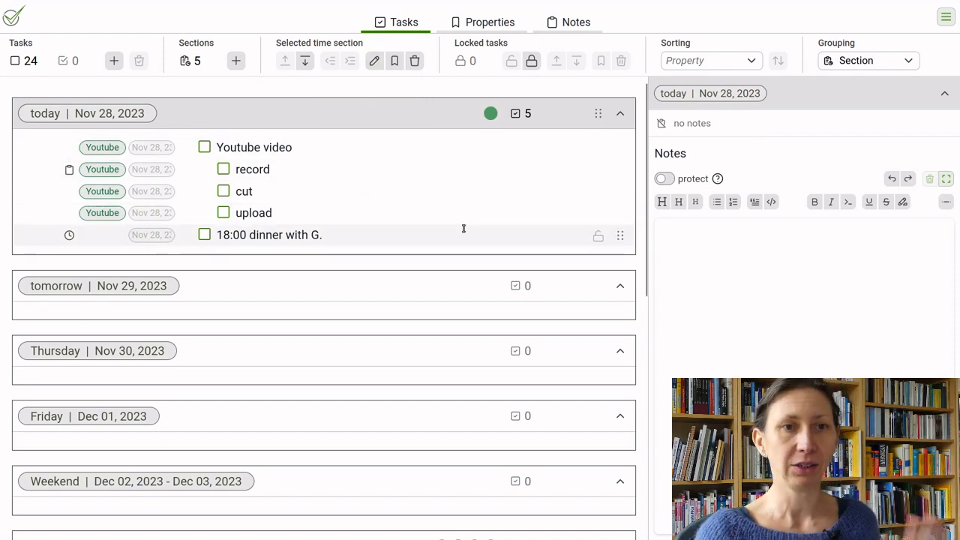
- Assign the "make dentist appointment" task from the tasks without section to today's section, November 28, 2023
scroll(463, 228, down, 3)
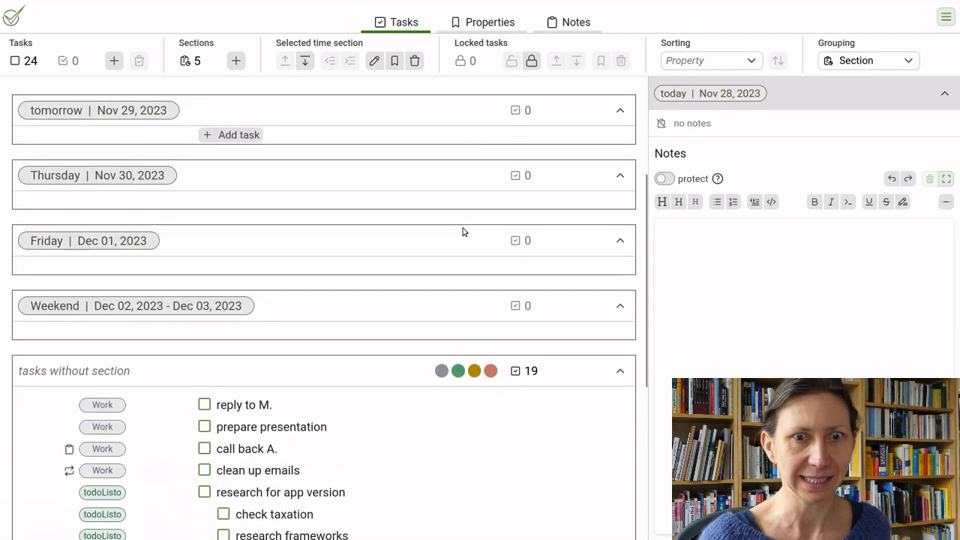
scroll(462, 232, down, 2)
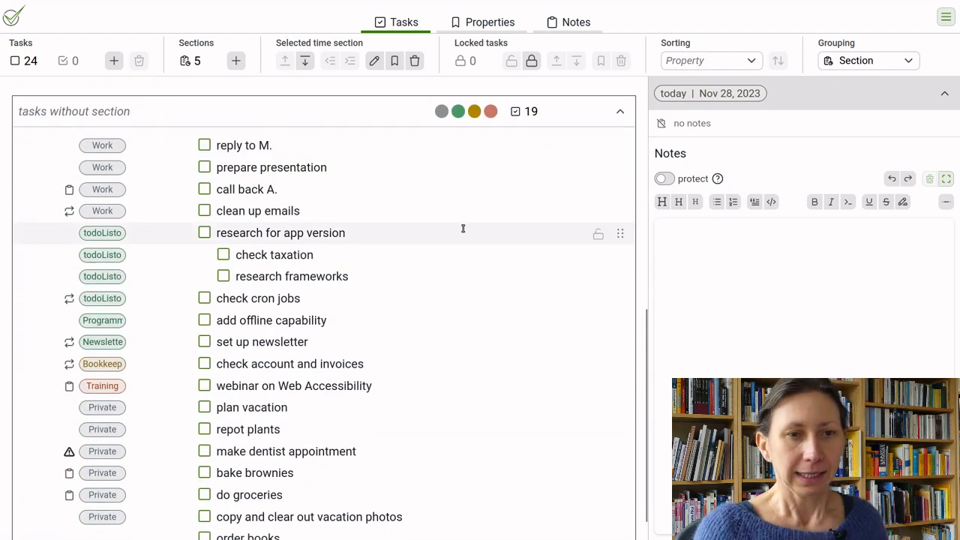
scroll(463, 229, down, 1)
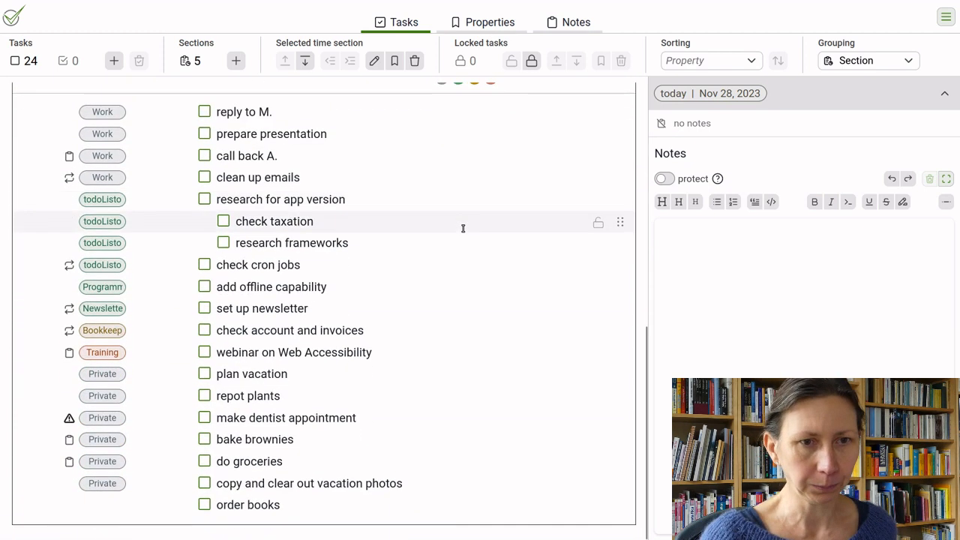
click(276, 417)
key(alt+p)
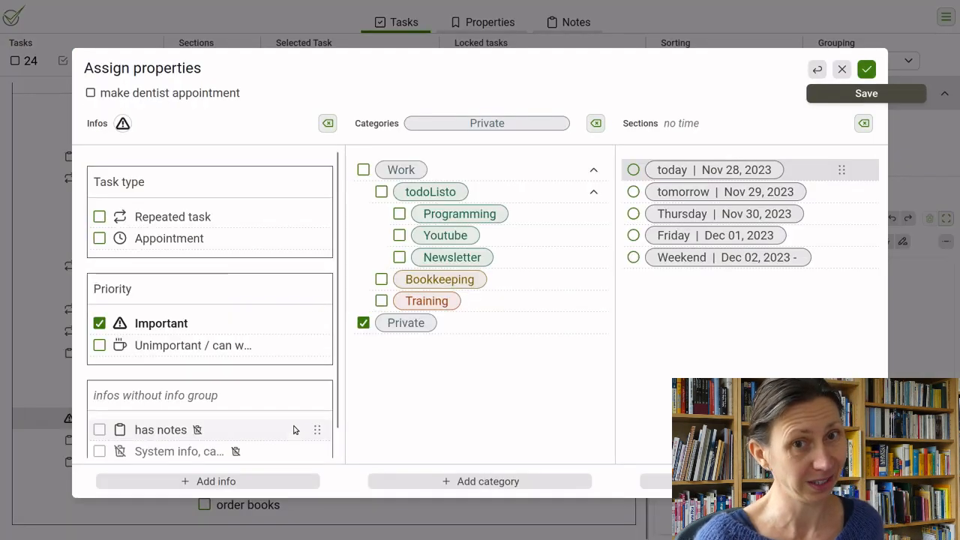
click(633, 173)
click(633, 173)
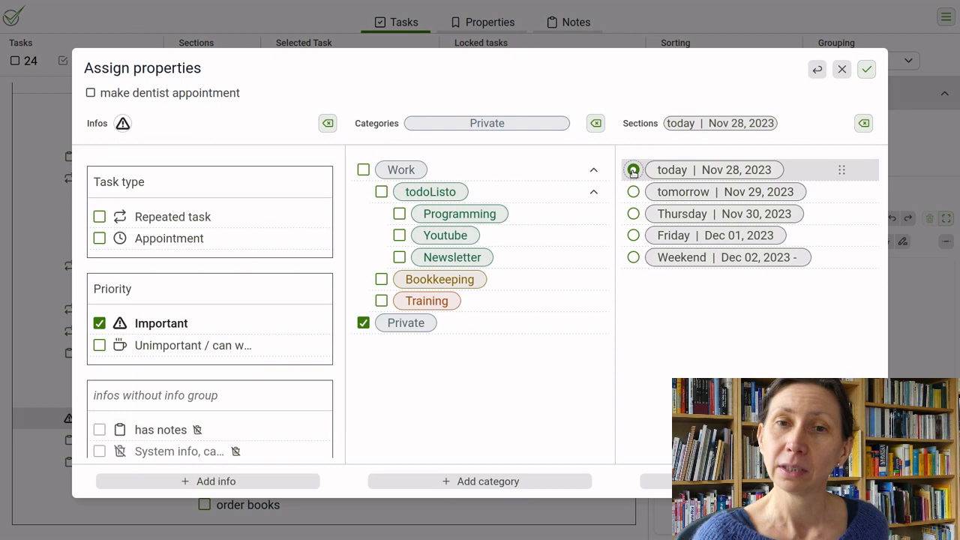
key(Return)
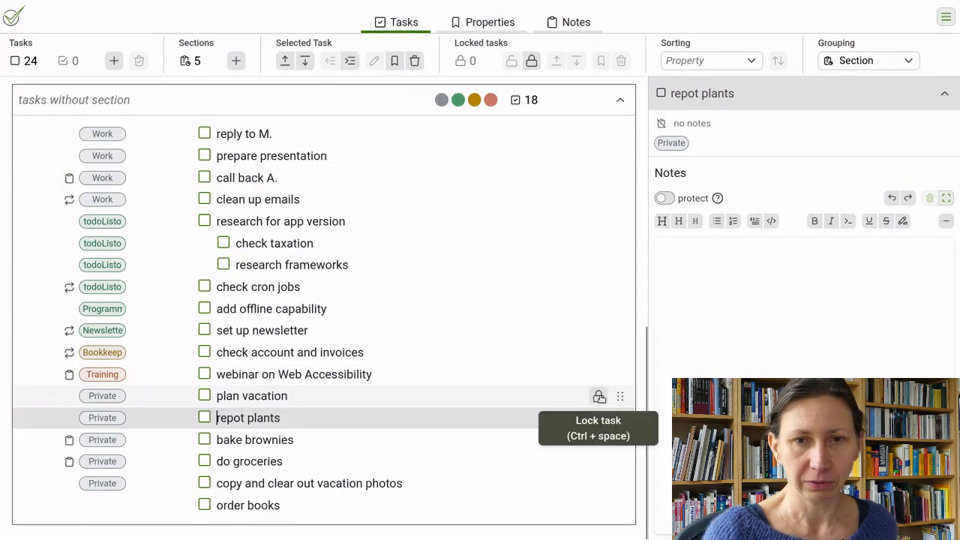
- Move all unscheduled "Private" tasks and "order books" together into the "Weekend" section, and collapse that section
click(598, 395)
click(598, 418)
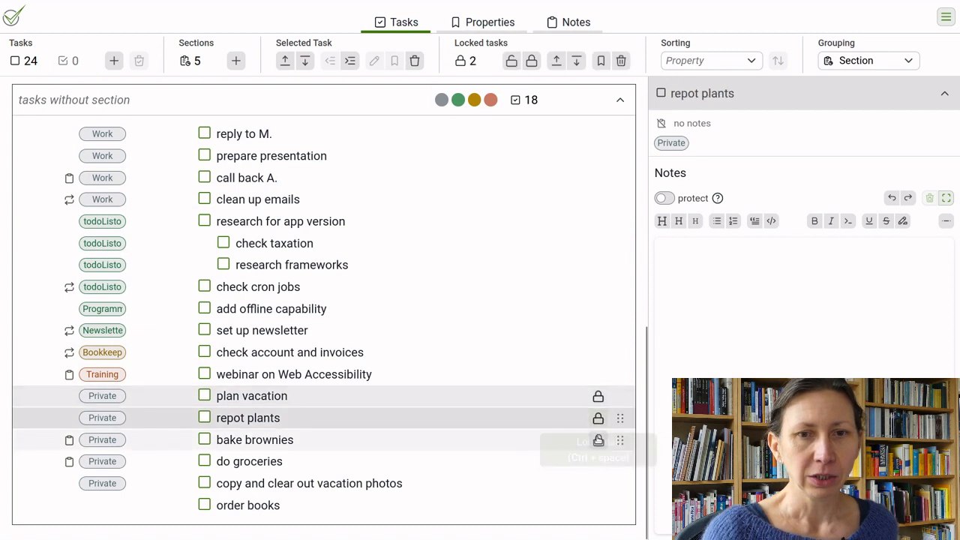
click(598, 441)
click(598, 461)
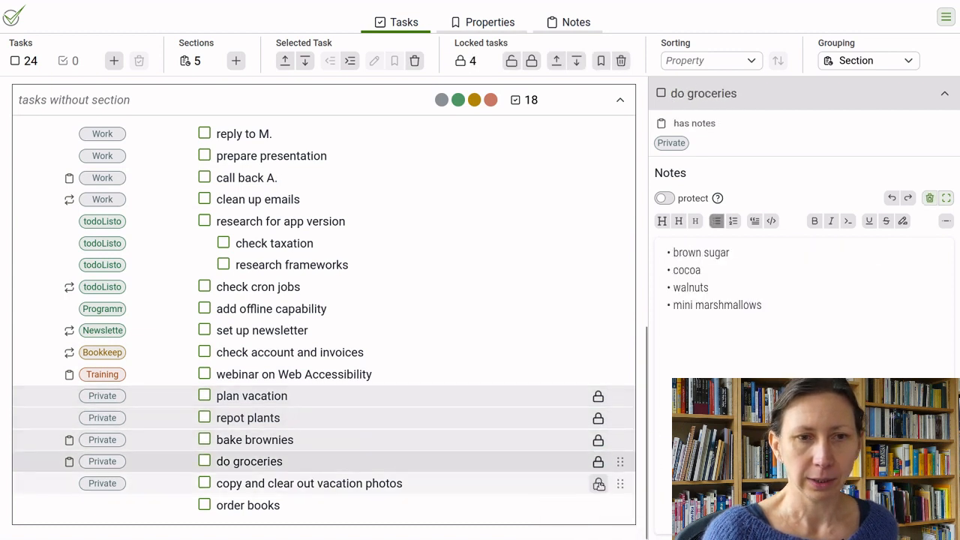
click(598, 484)
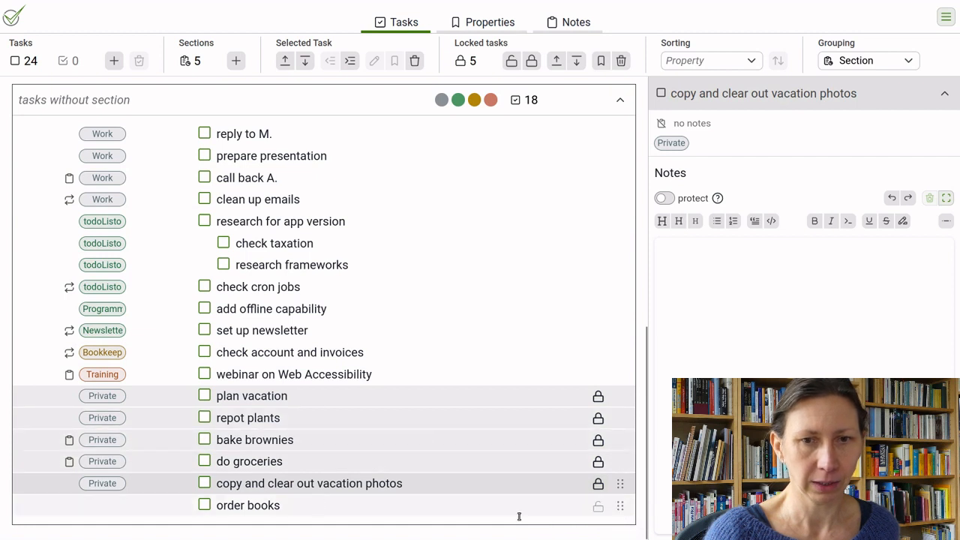
click(598, 506)
scroll(600, 397, up, 2)
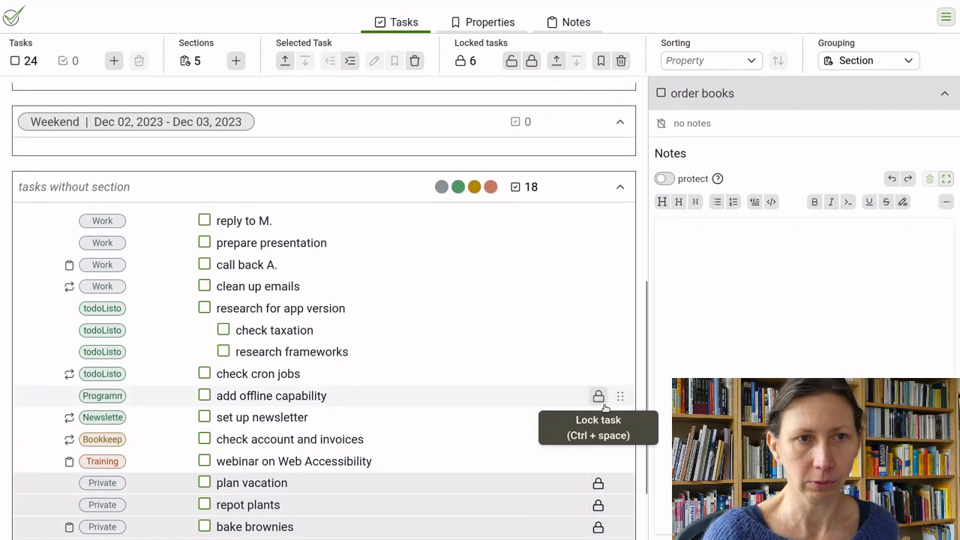
drag(619, 483, 581, 127)
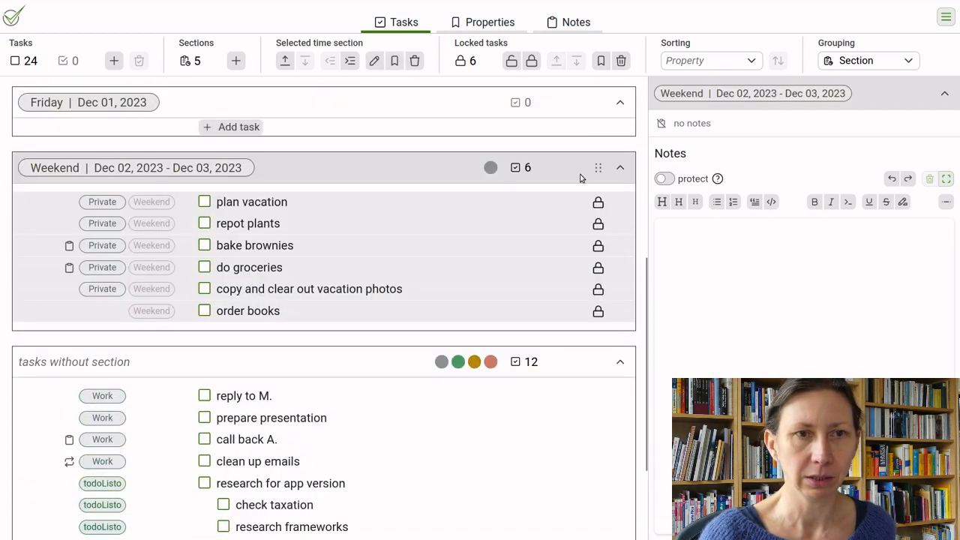
click(620, 169)
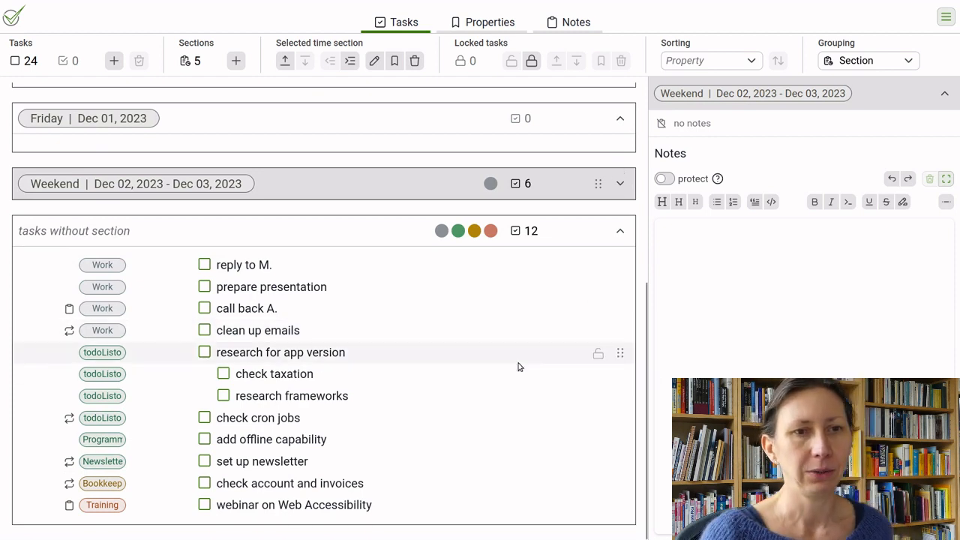
- Move "clean up emails", "check cron jobs", "set up newsletter", "check account and invoices" and "webinar on Web Accessibility" together into the Friday, December 1 section
scroll(527, 372, up, 5)
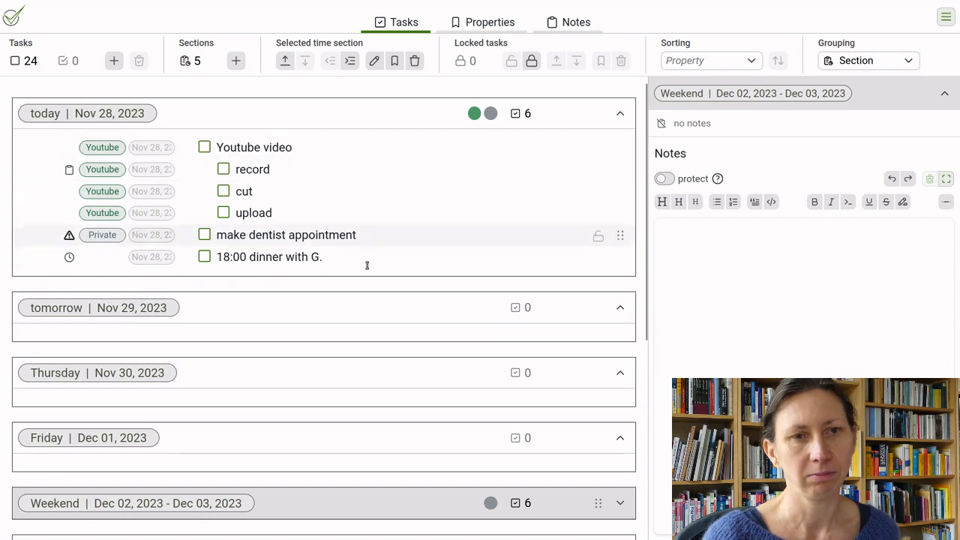
scroll(493, 251, down, 3)
scroll(493, 251, down, 2)
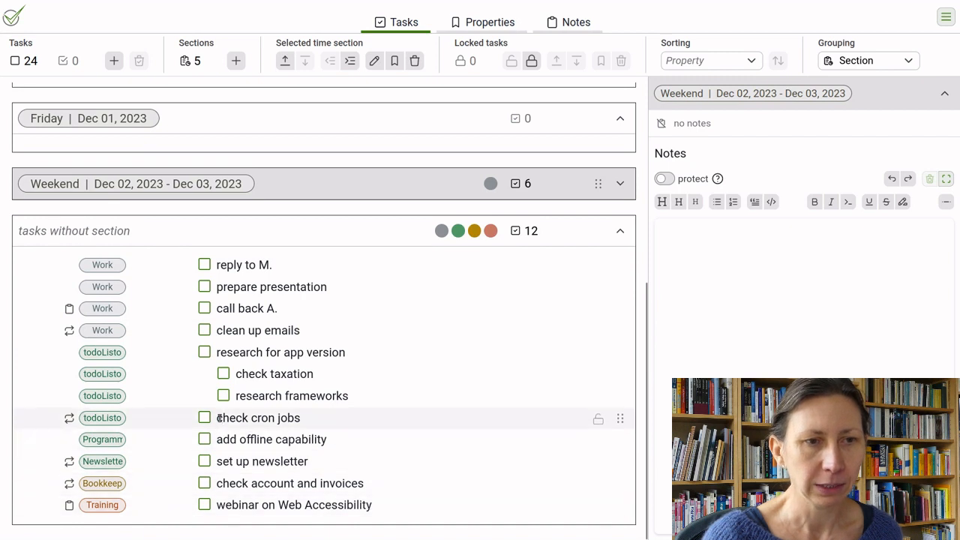
click(599, 331)
click(599, 417)
click(599, 461)
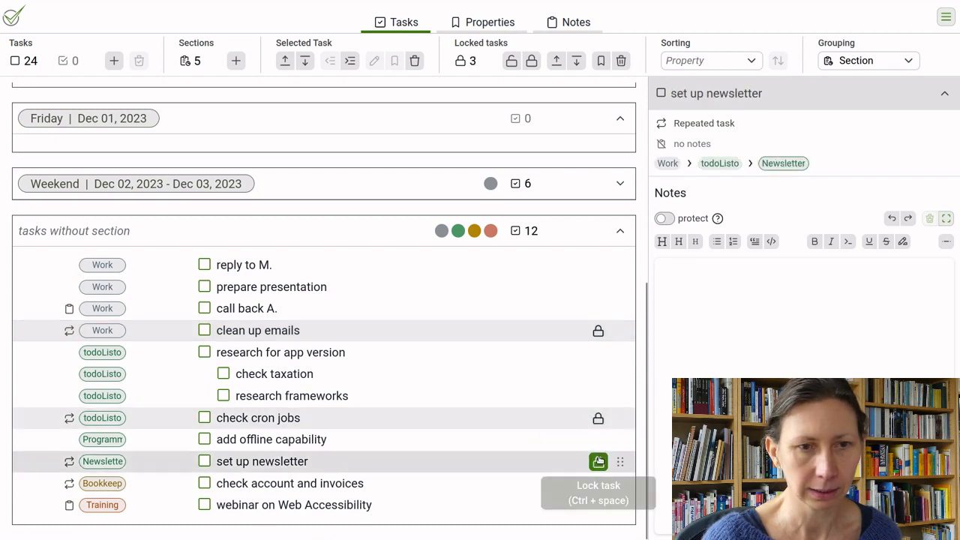
click(597, 483)
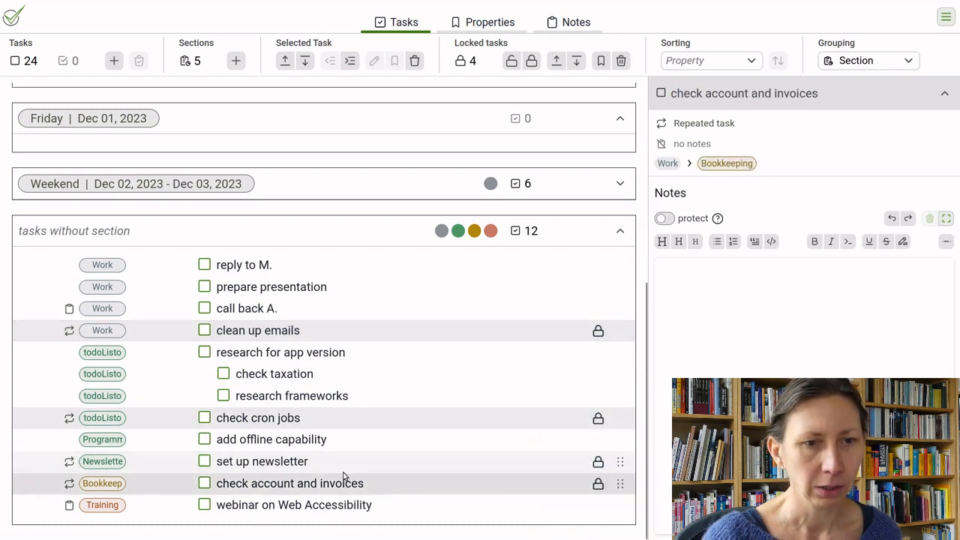
click(598, 505)
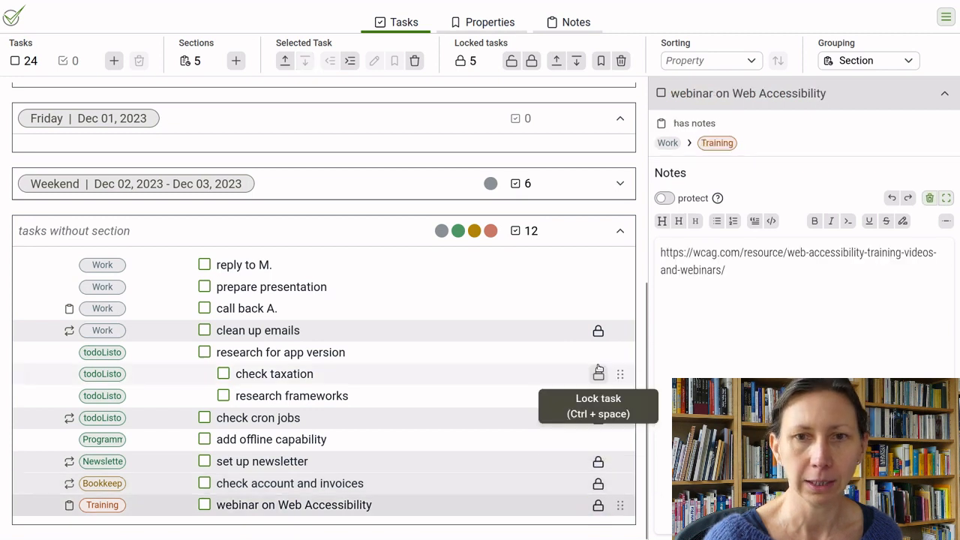
drag(619, 331, 568, 118)
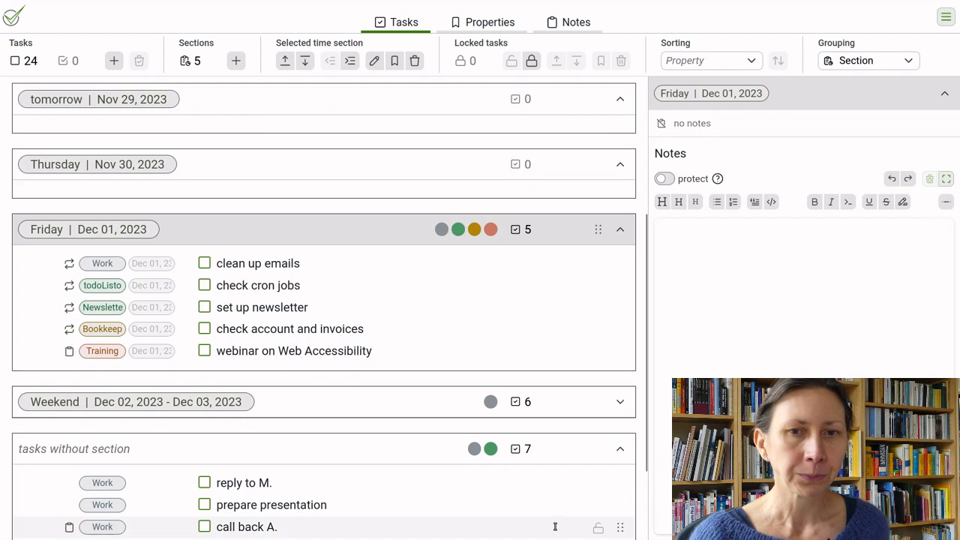
- Assign the unscheduled tasks "call back A.", "reply to M." and "prepare presentation" together to tomorrow's section, November 29, 2023
scroll(554, 527, down, 3)
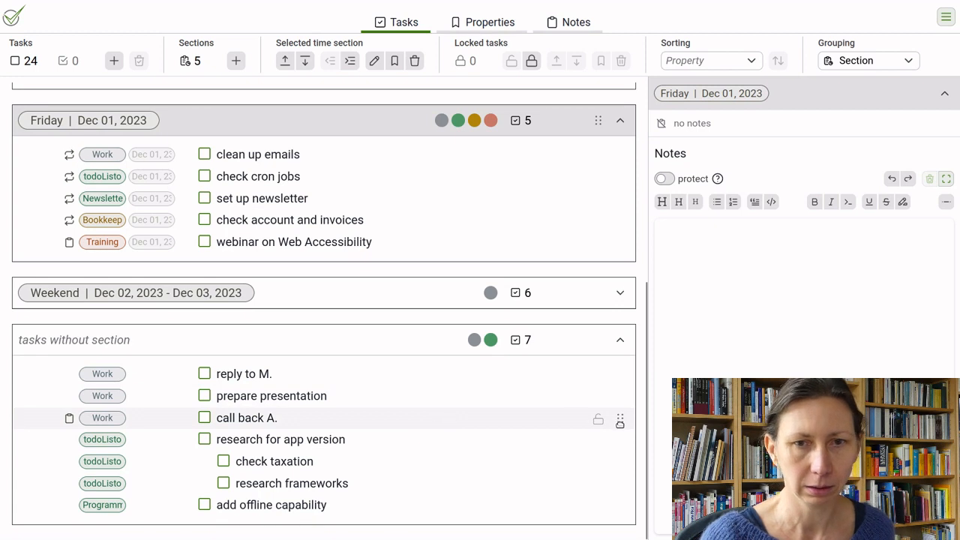
click(597, 419)
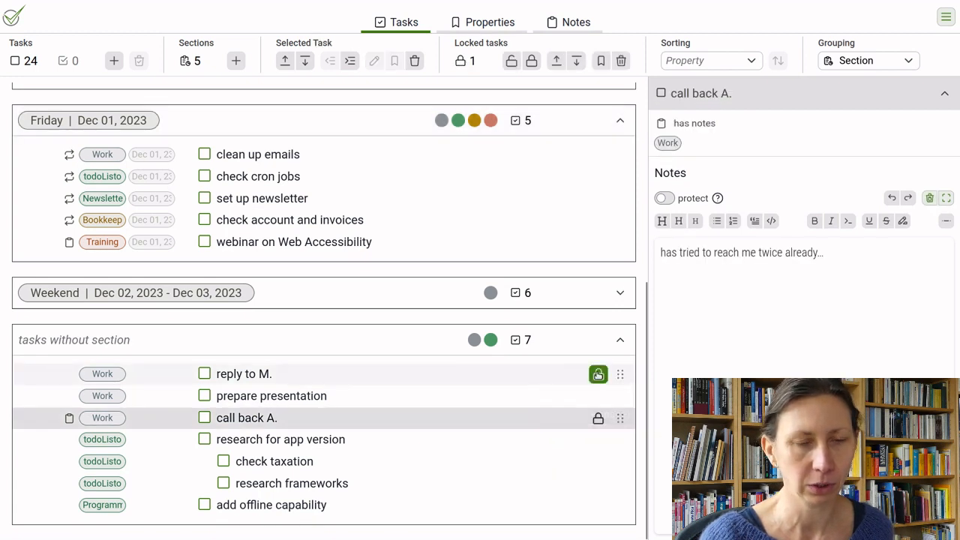
click(598, 373)
click(597, 396)
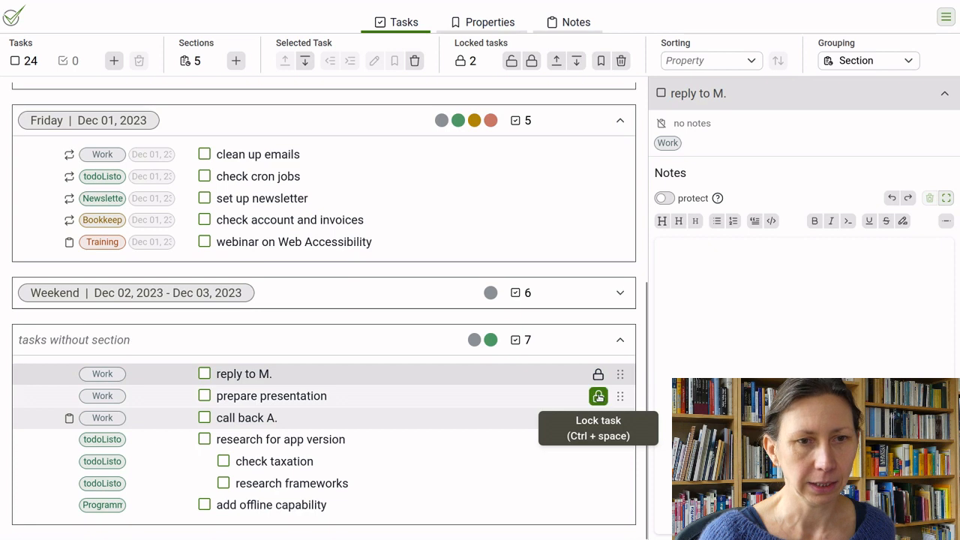
right_click(328, 395)
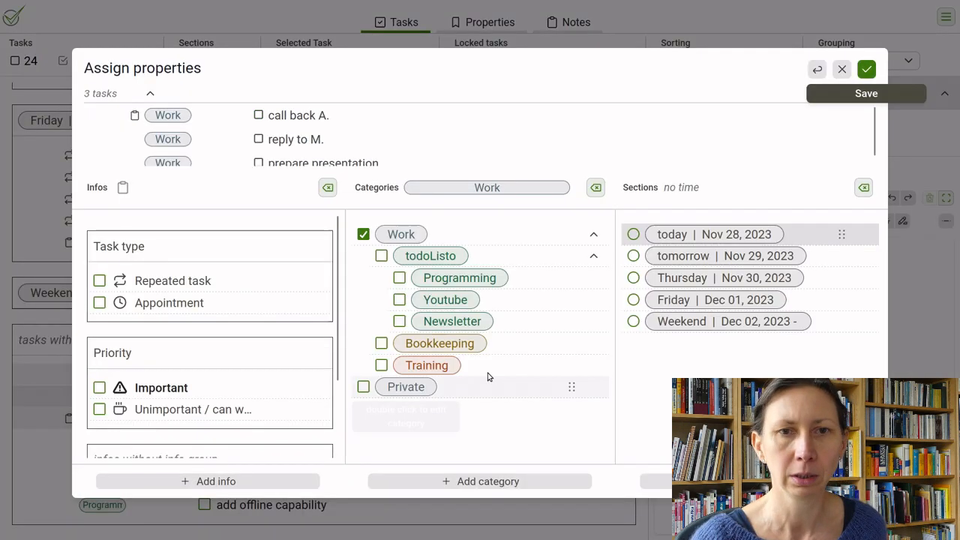
click(632, 257)
key(Return)
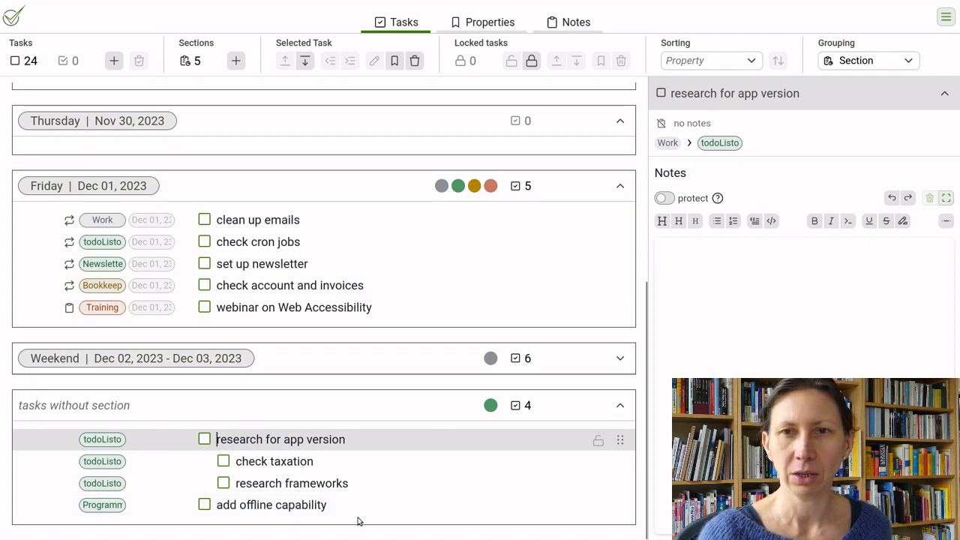
- Lock all remaining tasks without section and move them together into the Thursday, November 30 section
click(531, 60)
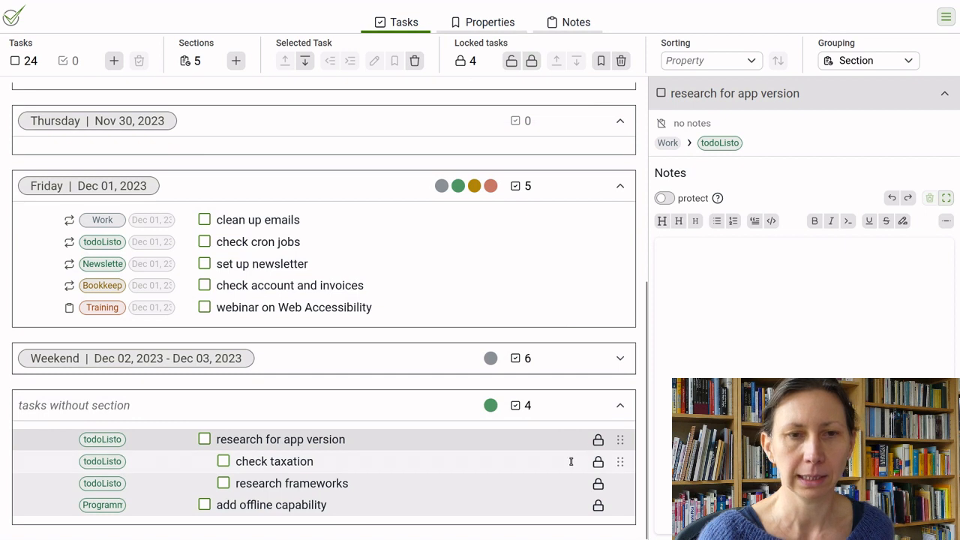
drag(619, 439, 587, 120)
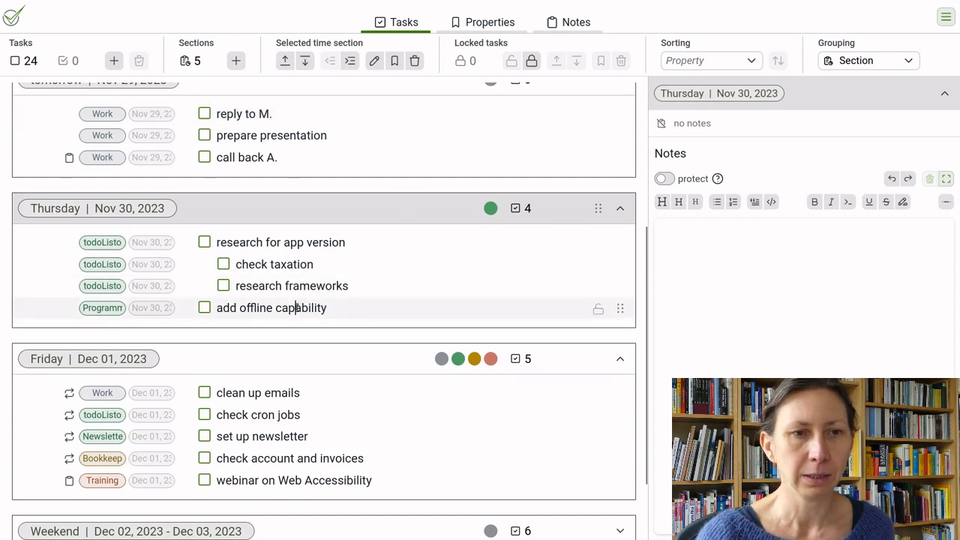
- Remove the time section from "research for app version" and its subtasks "check taxation" and "research frameworks"
click(296, 308)
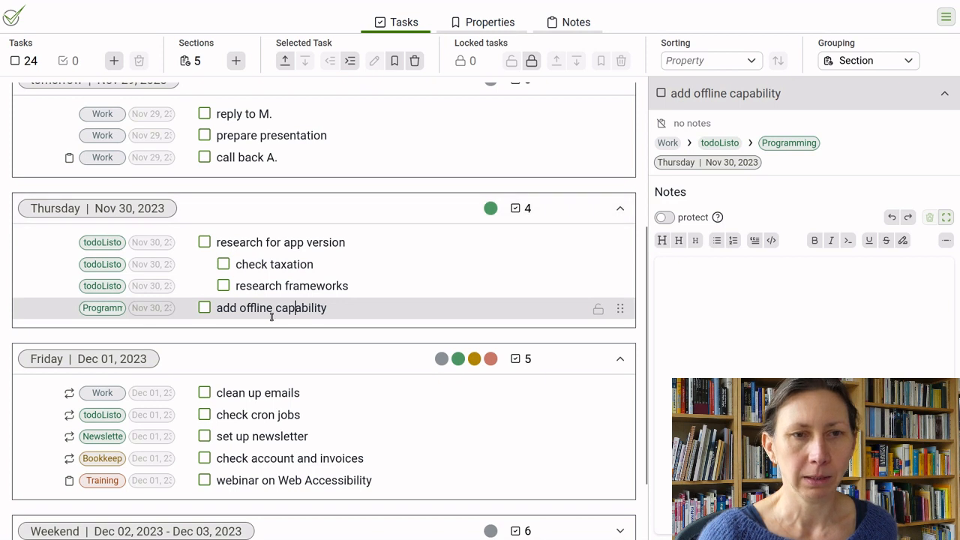
click(296, 308)
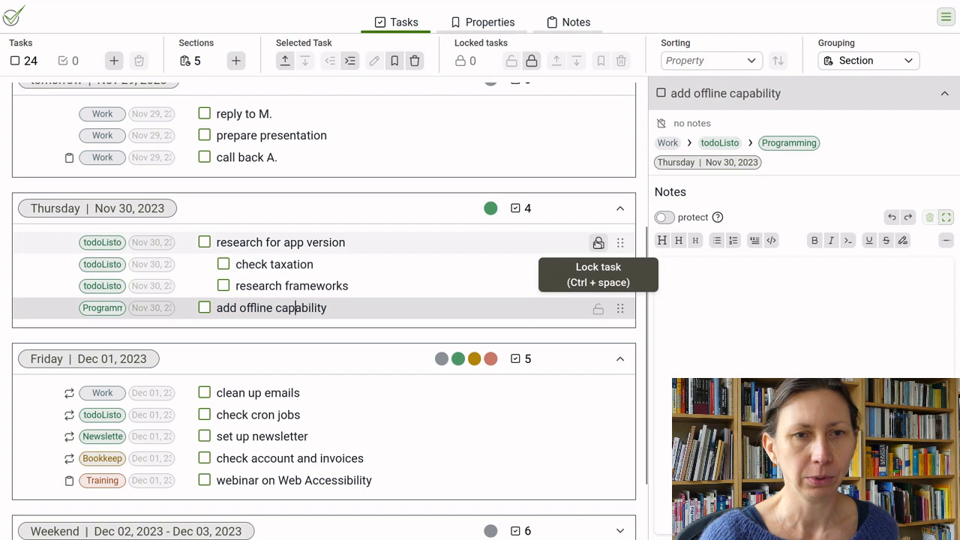
click(597, 243)
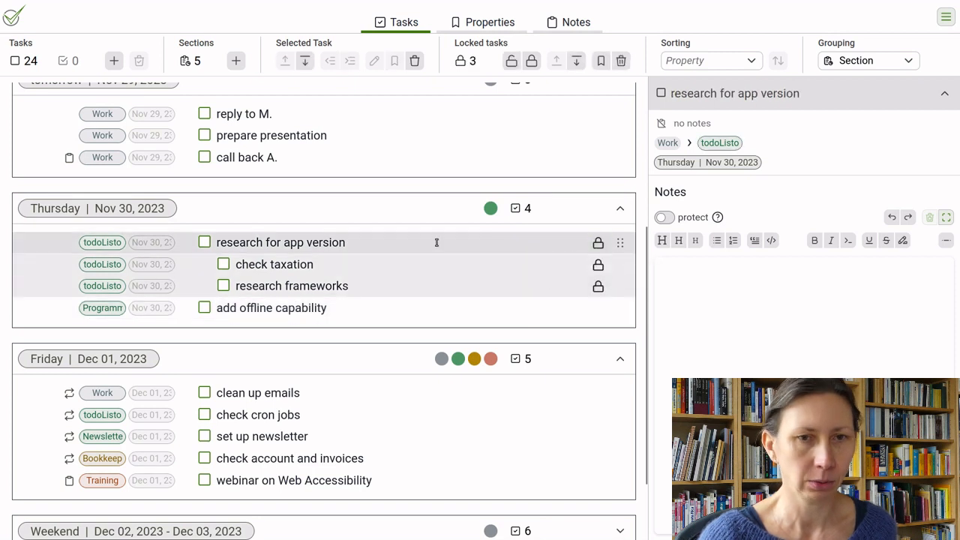
key(ctrl+Return)
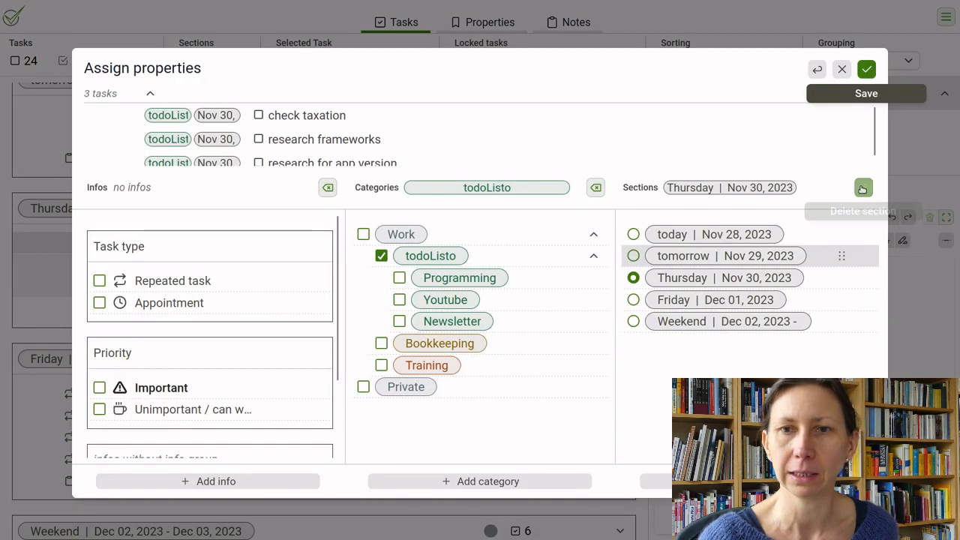
click(864, 187)
key(ctrl+s)
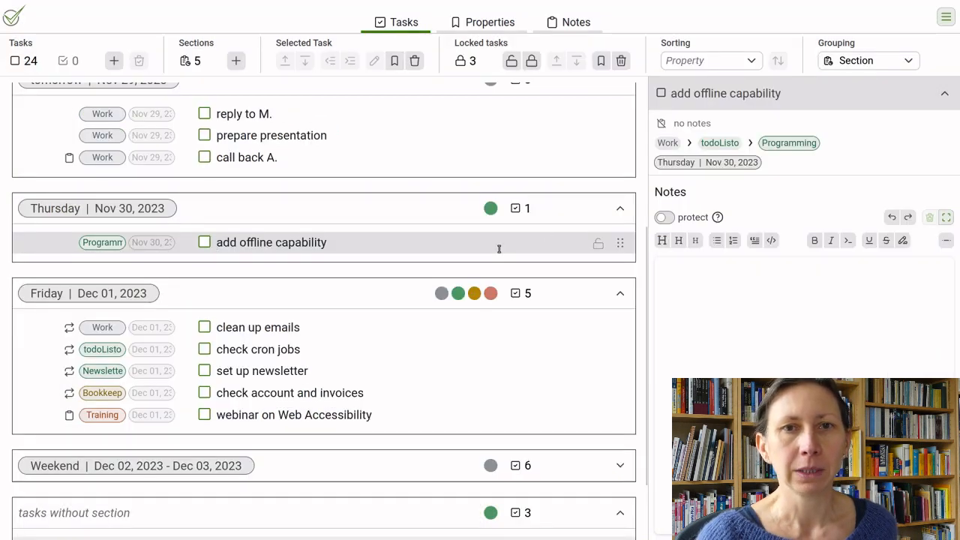
click(497, 248)
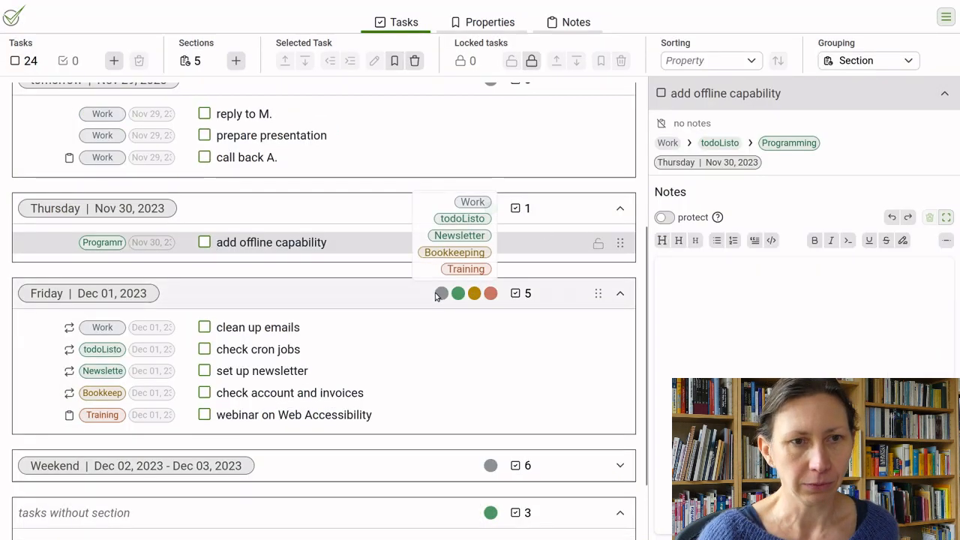
- Collapse the tasks without section and the Friday, Thursday and tomorrow sections, leaving only today's section expanded
scroll(435, 294, up, 3)
scroll(435, 293, down, 4)
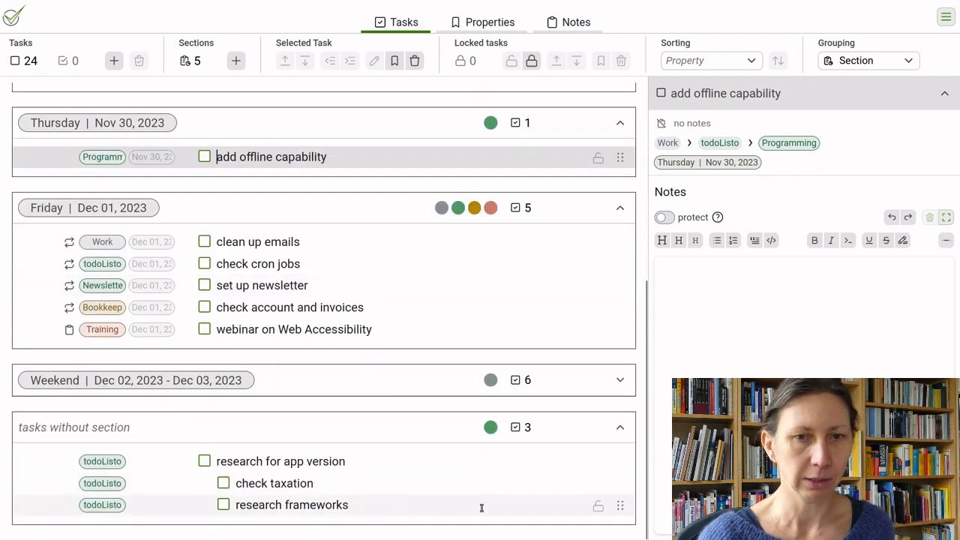
click(619, 430)
scroll(618, 431, up, 5)
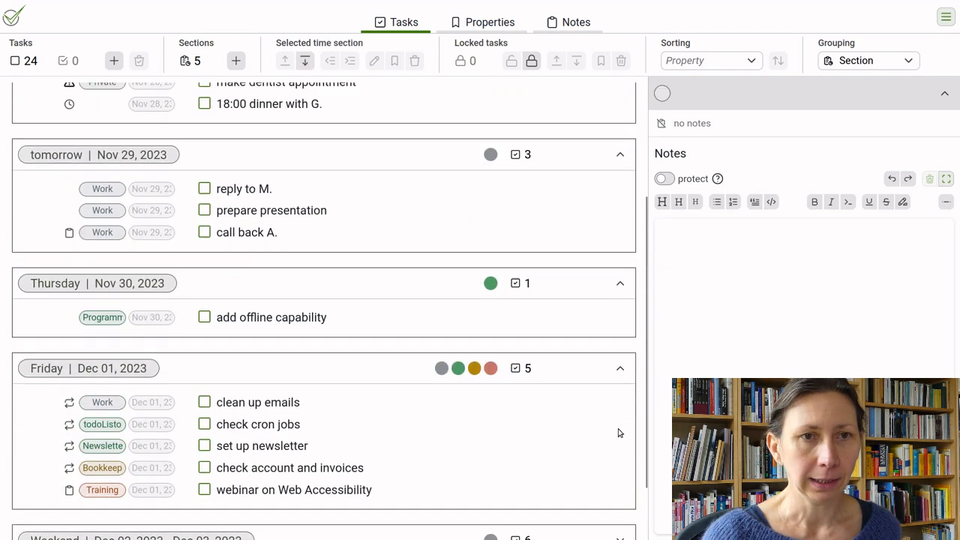
scroll(618, 432, up, 4)
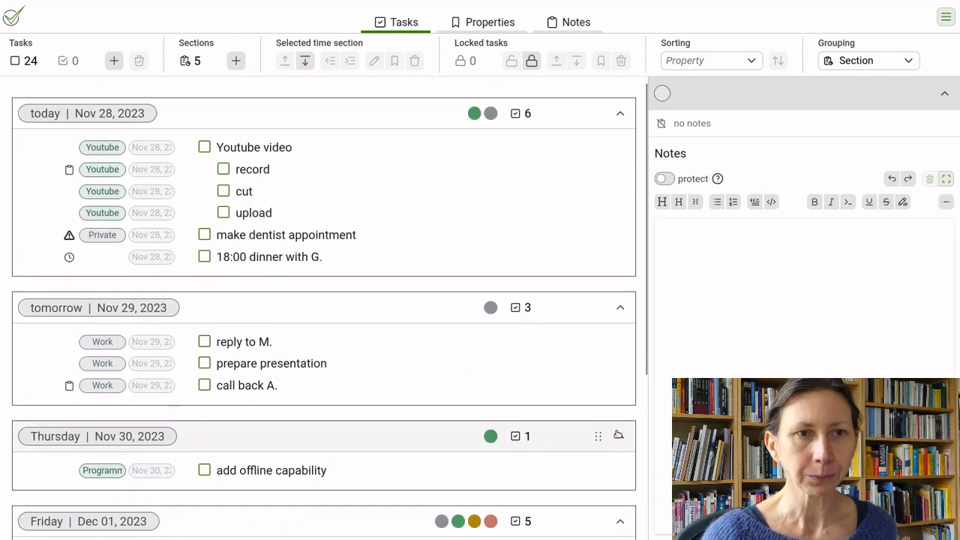
scroll(611, 436, down, 7)
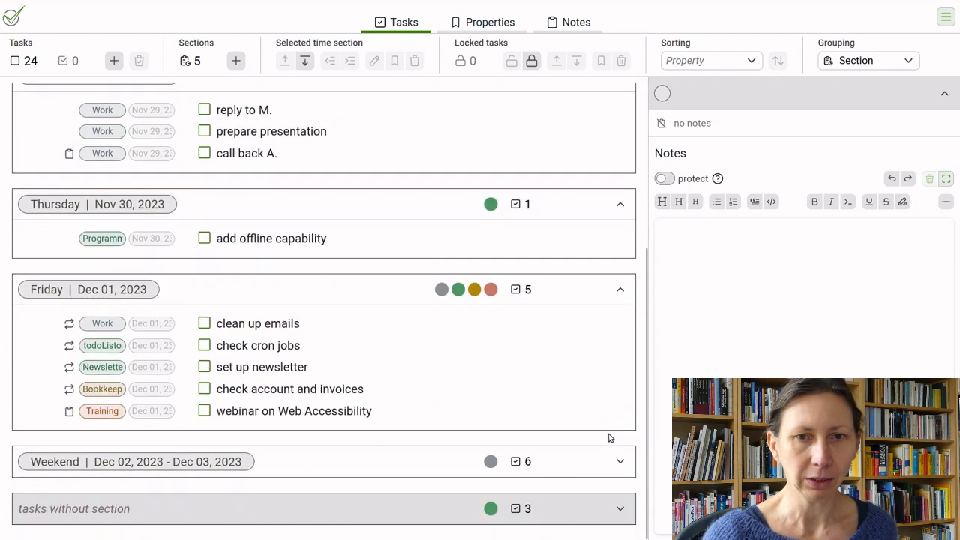
click(620, 288)
click(620, 330)
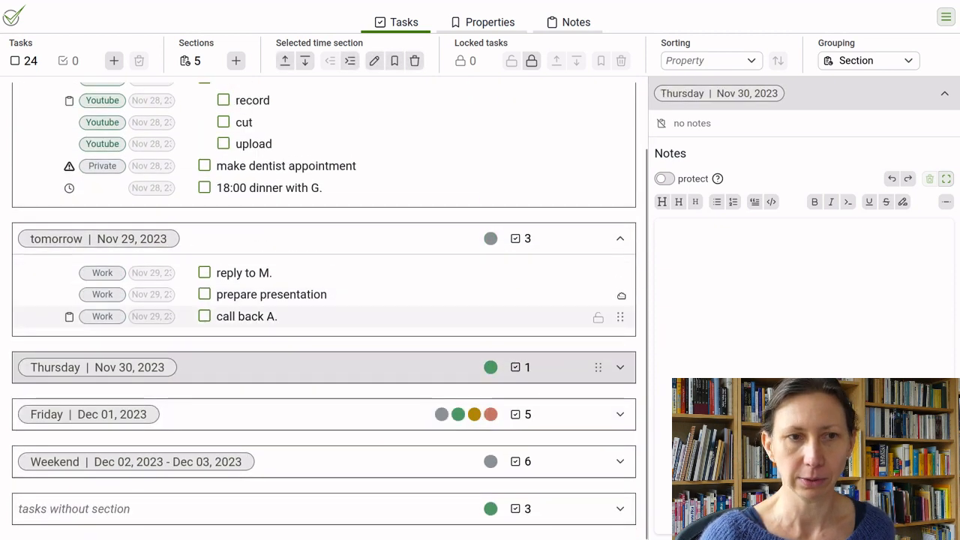
click(620, 240)
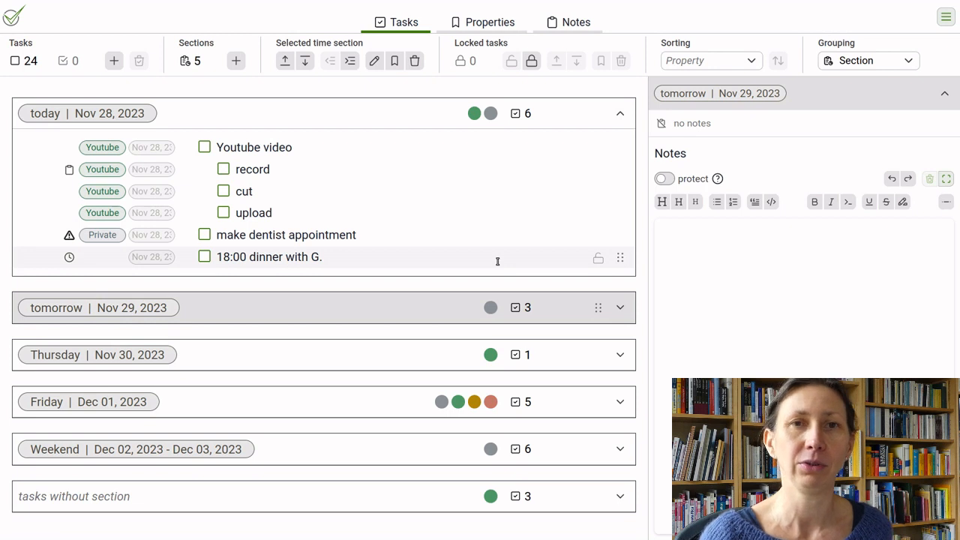
- Lock all categories in the properties and delete them together
click(488, 25)
click(321, 101)
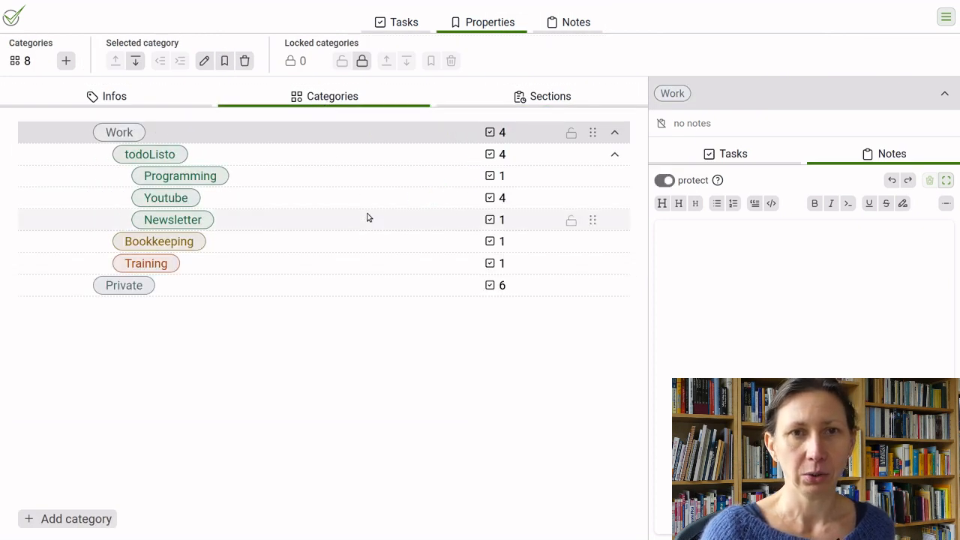
click(361, 61)
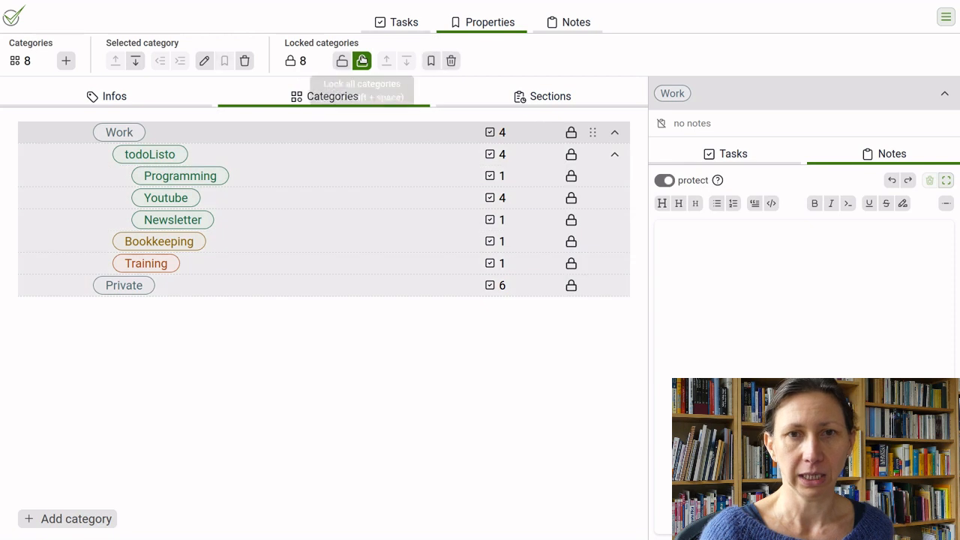
click(451, 61)
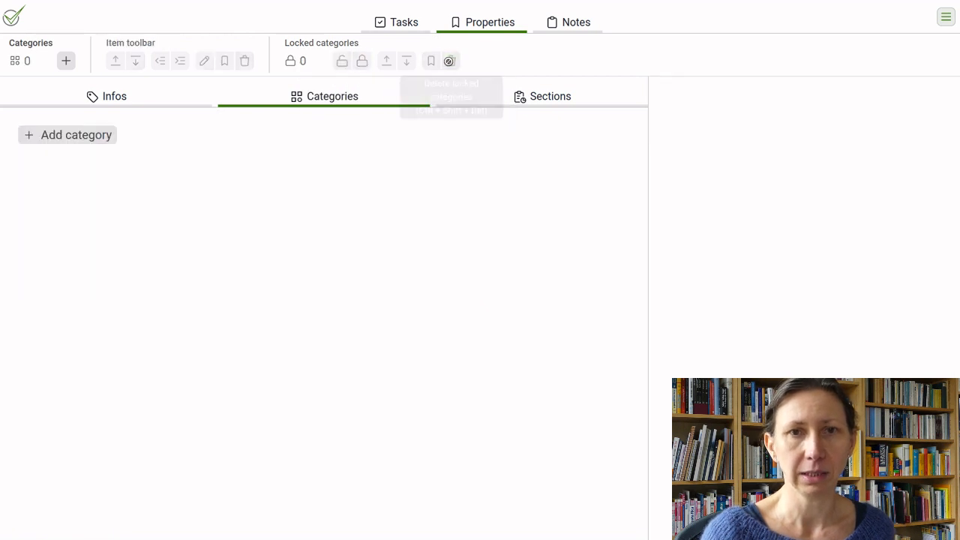
- Return to the task list and set its grouping to None
click(395, 20)
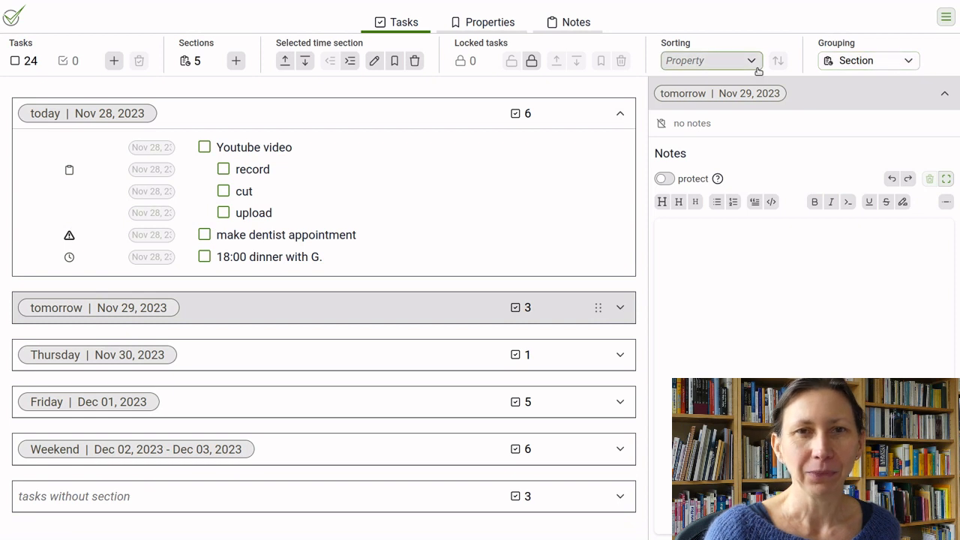
click(862, 69)
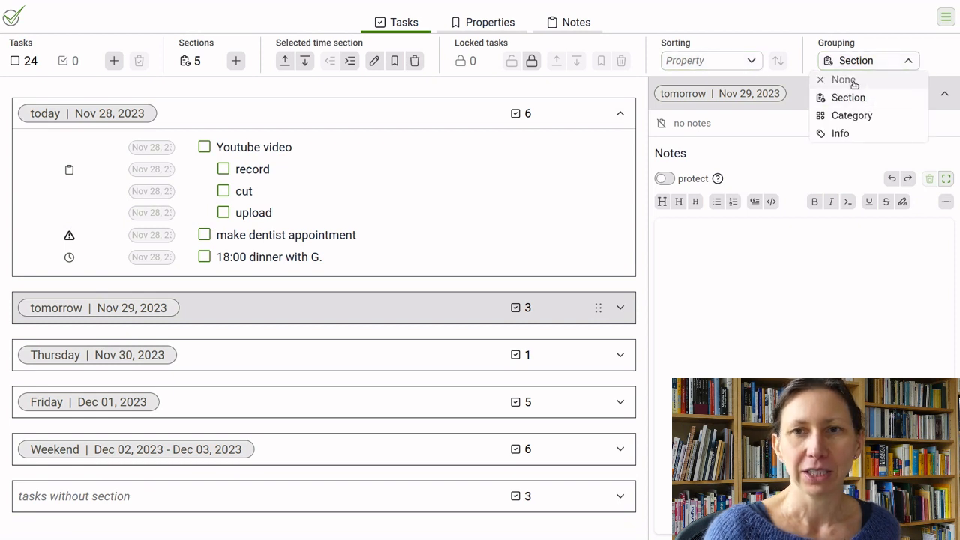
click(843, 80)
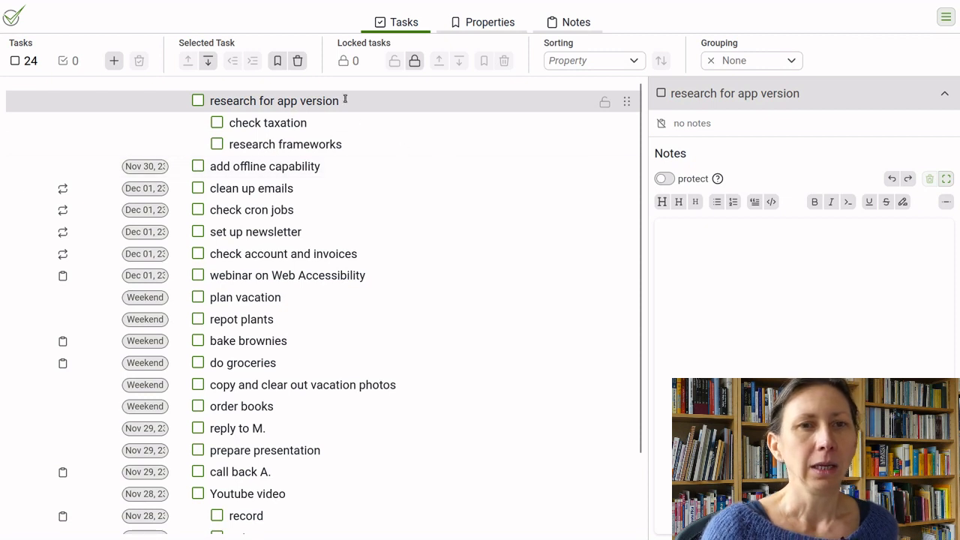
- Lock all tasks, remove the Repeated task and Appointment infos from them together, save the assignment and unlock the tasks
click(414, 61)
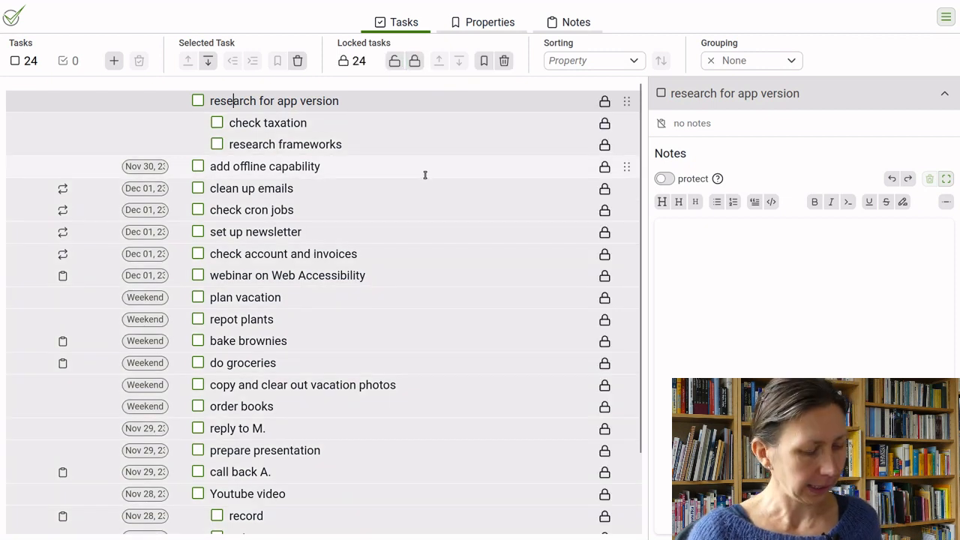
key(ctrl+p)
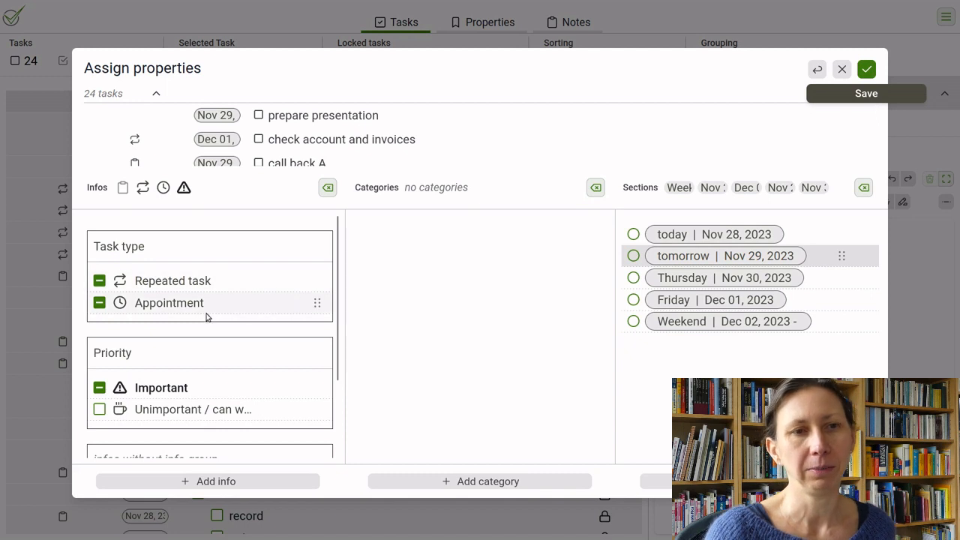
click(100, 281)
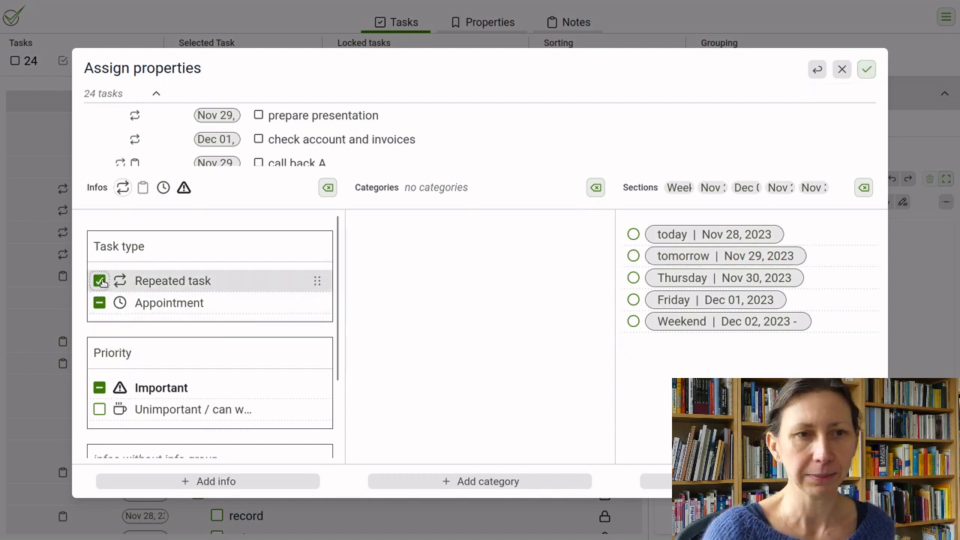
click(101, 281)
click(99, 302)
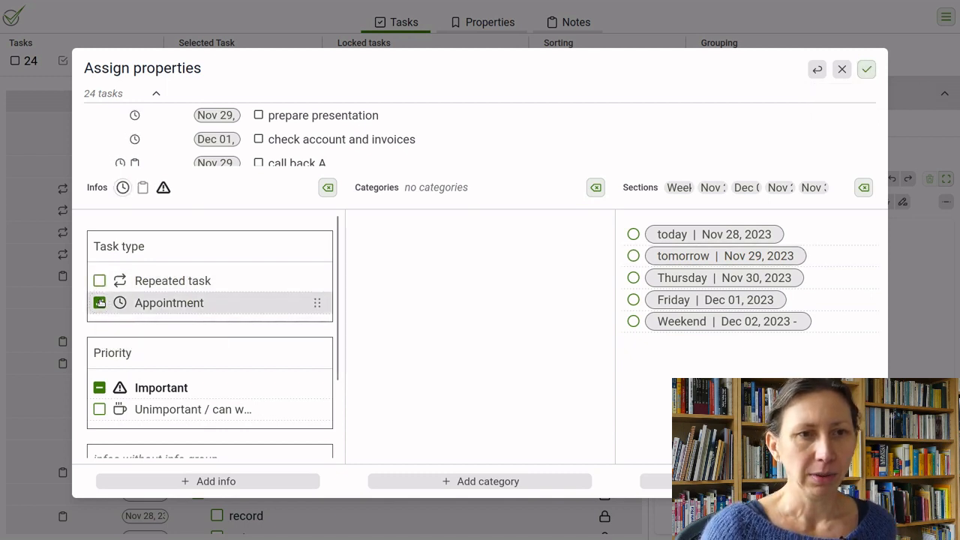
click(100, 303)
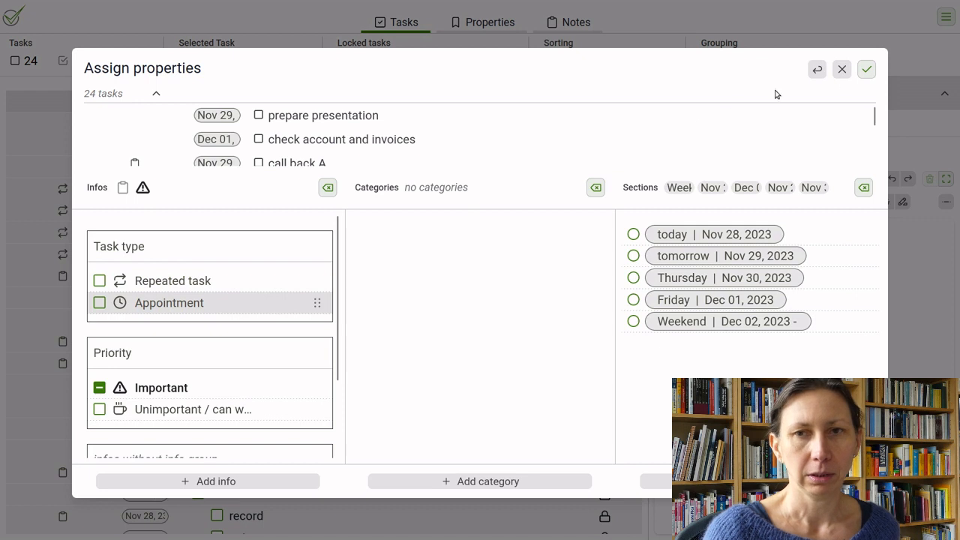
click(867, 69)
key(Escape)
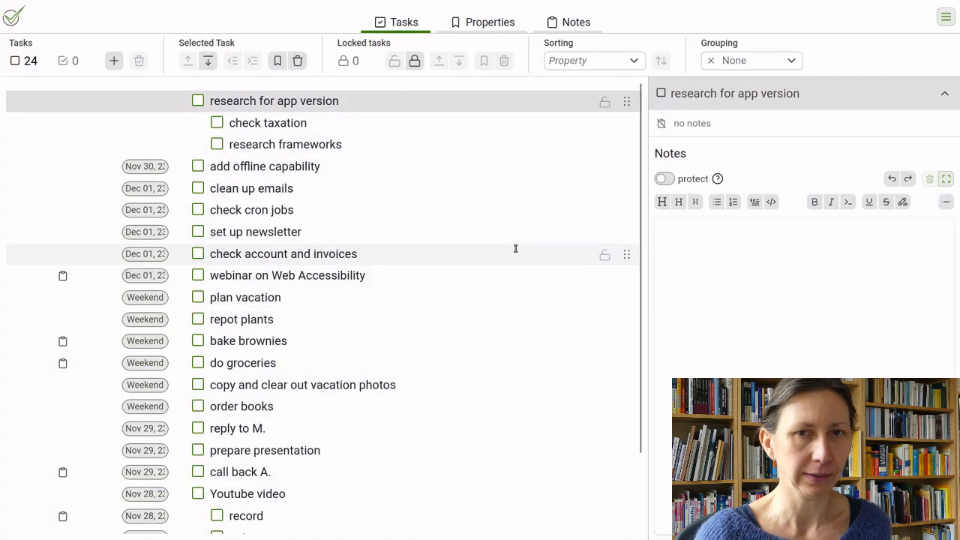
- Group the task list by Section
click(788, 61)
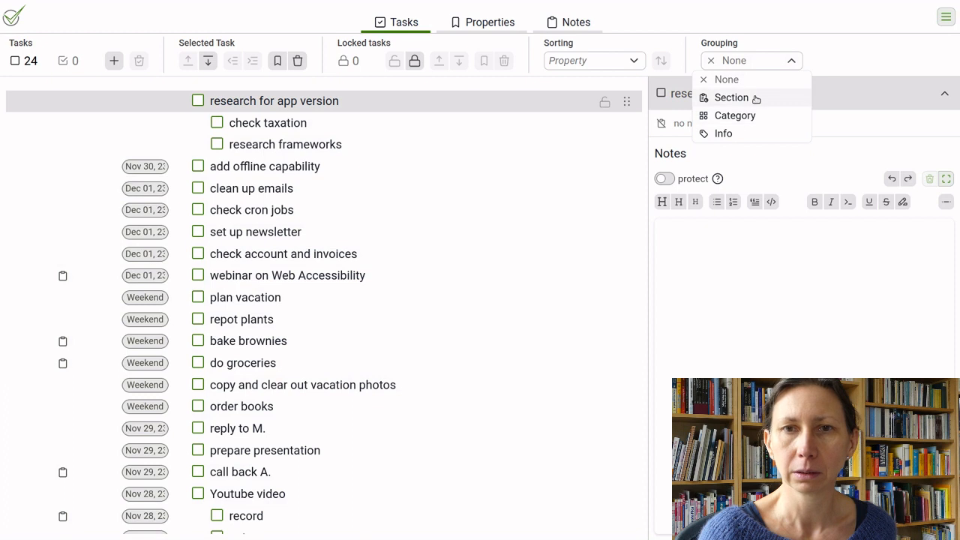
click(731, 98)
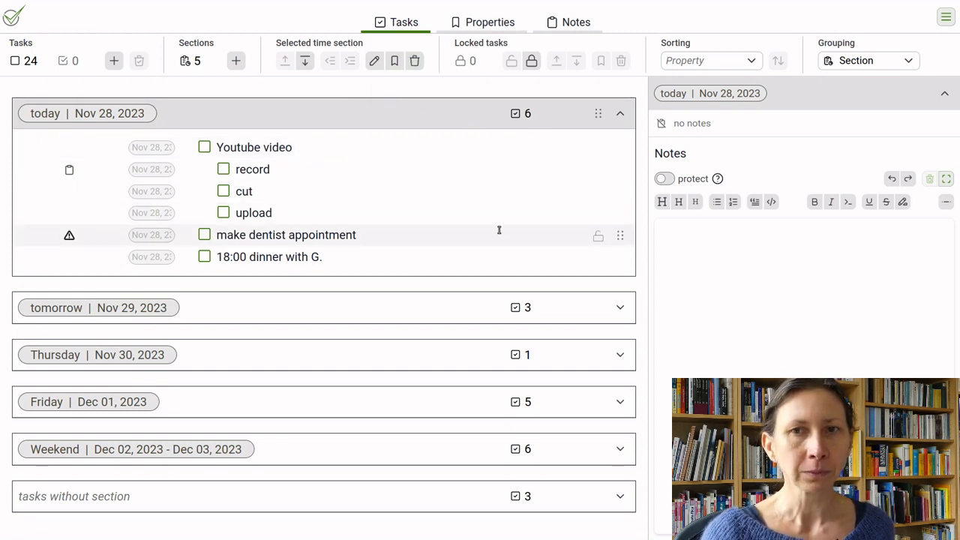
click(946, 19)
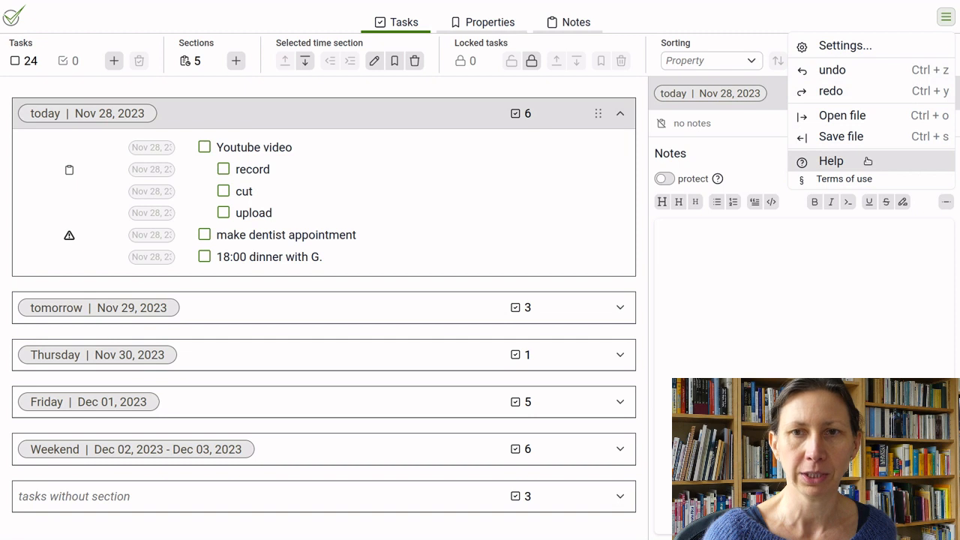
click(373, 143)
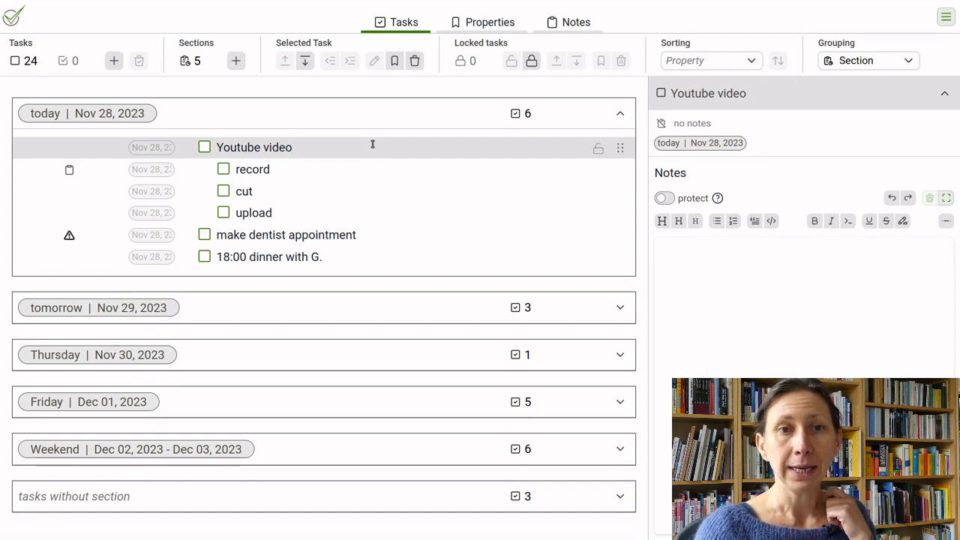